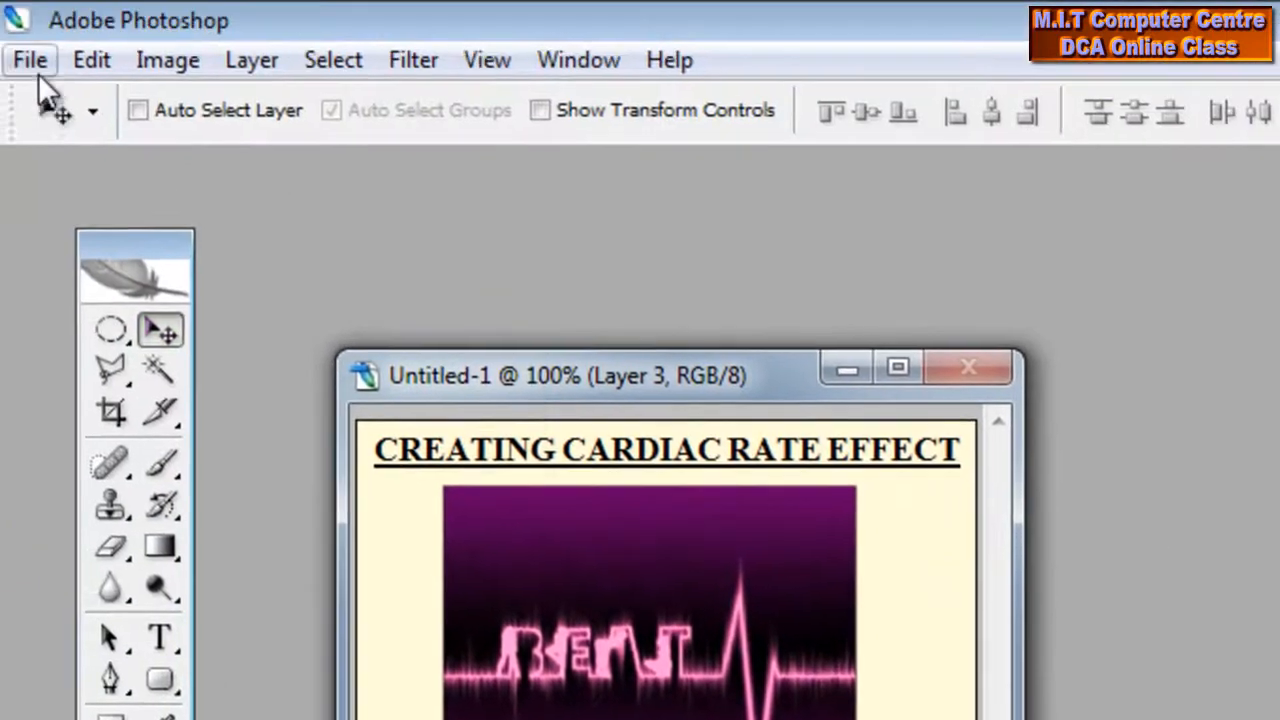
- Create a new document 700 pixels wide and 700 pixels high at a resolution of 72 pixels/inch
{"action": "left_click", "coordinate": [38, 70]}
{"action": "left_click", "coordinate": [50, 100]}
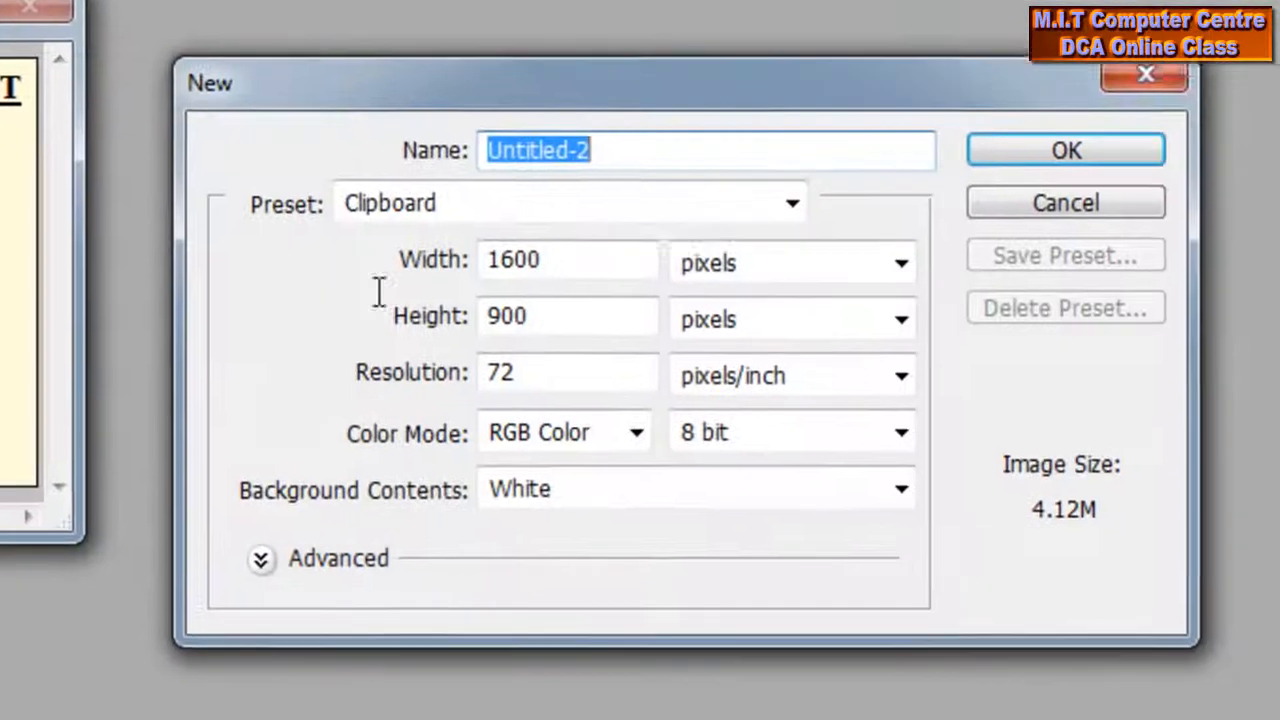
{"action": "left_click", "coordinate": [610, 182]}
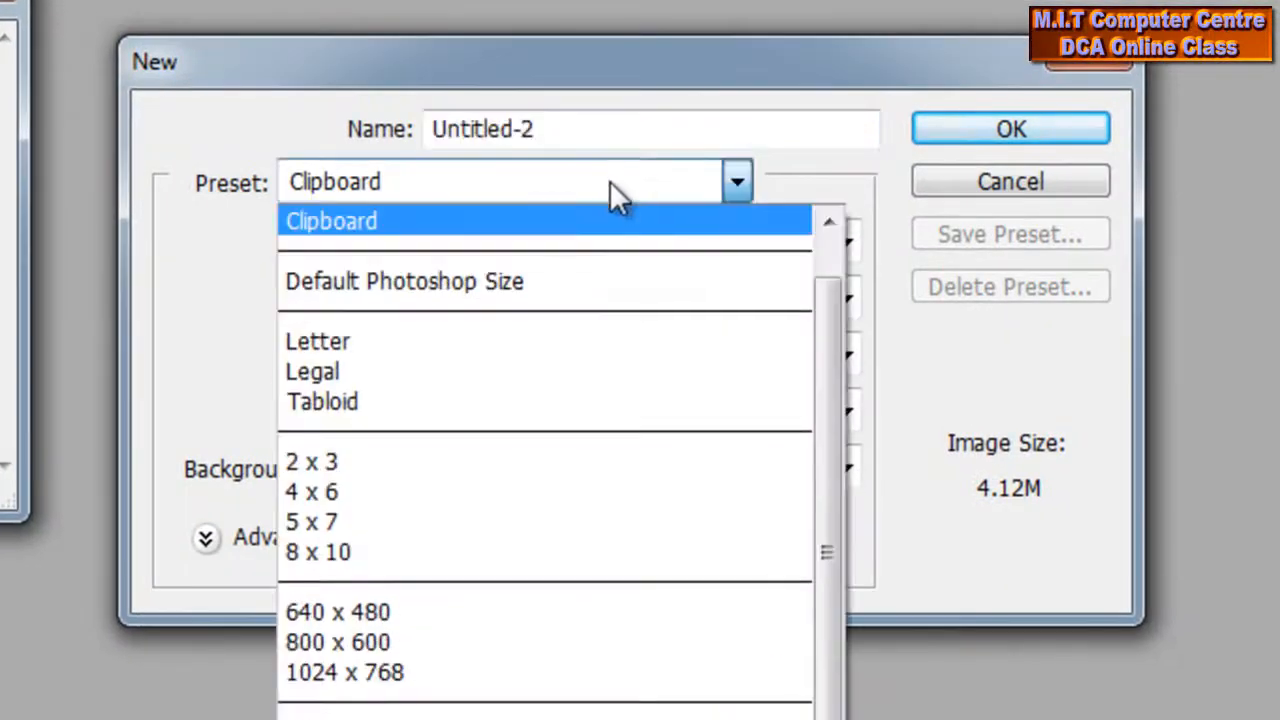
{"action": "left_click", "coordinate": [905, 350]}
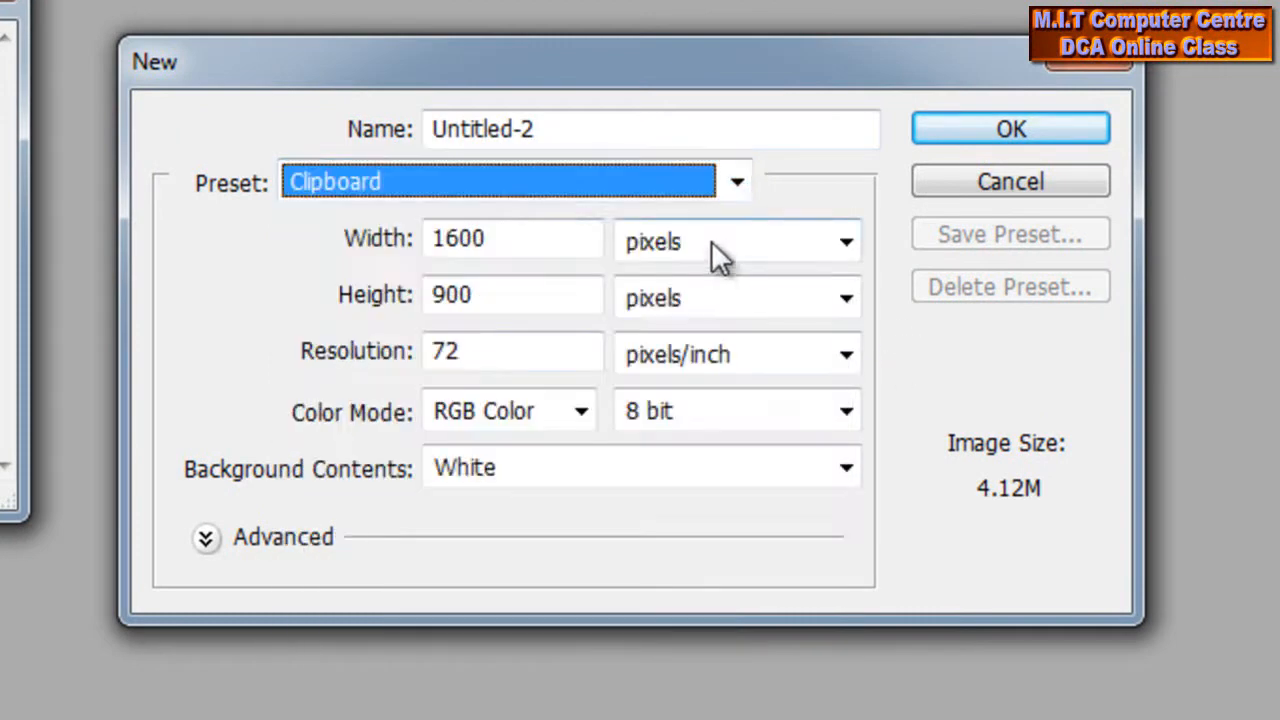
{"action": "left_click_drag", "start_coordinate": [569, 240], "coordinate": [309, 240]}
{"action": "type", "text": "700"}
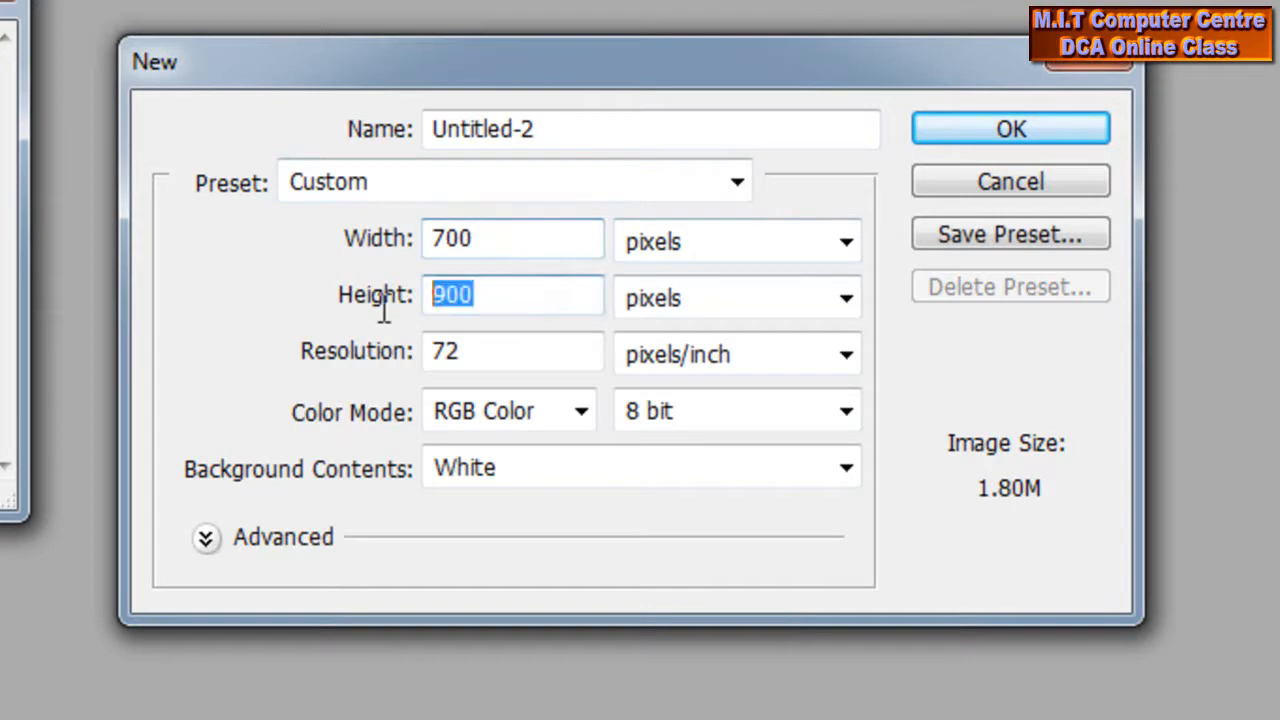
{"action": "left_click_drag", "start_coordinate": [503, 306], "coordinate": [306, 307]}
{"action": "type", "text": "700"}
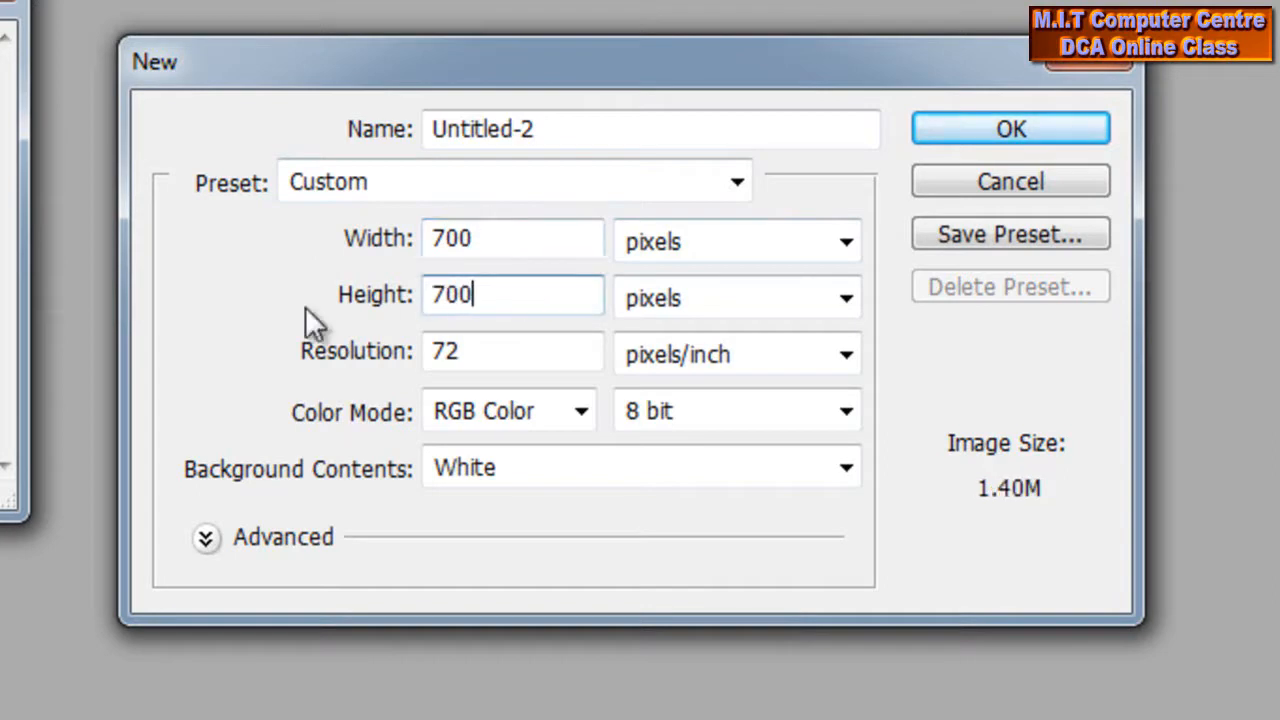
{"action": "left_click", "coordinate": [500, 343]}
{"action": "left_click_drag", "start_coordinate": [500, 343], "coordinate": [394, 368]}
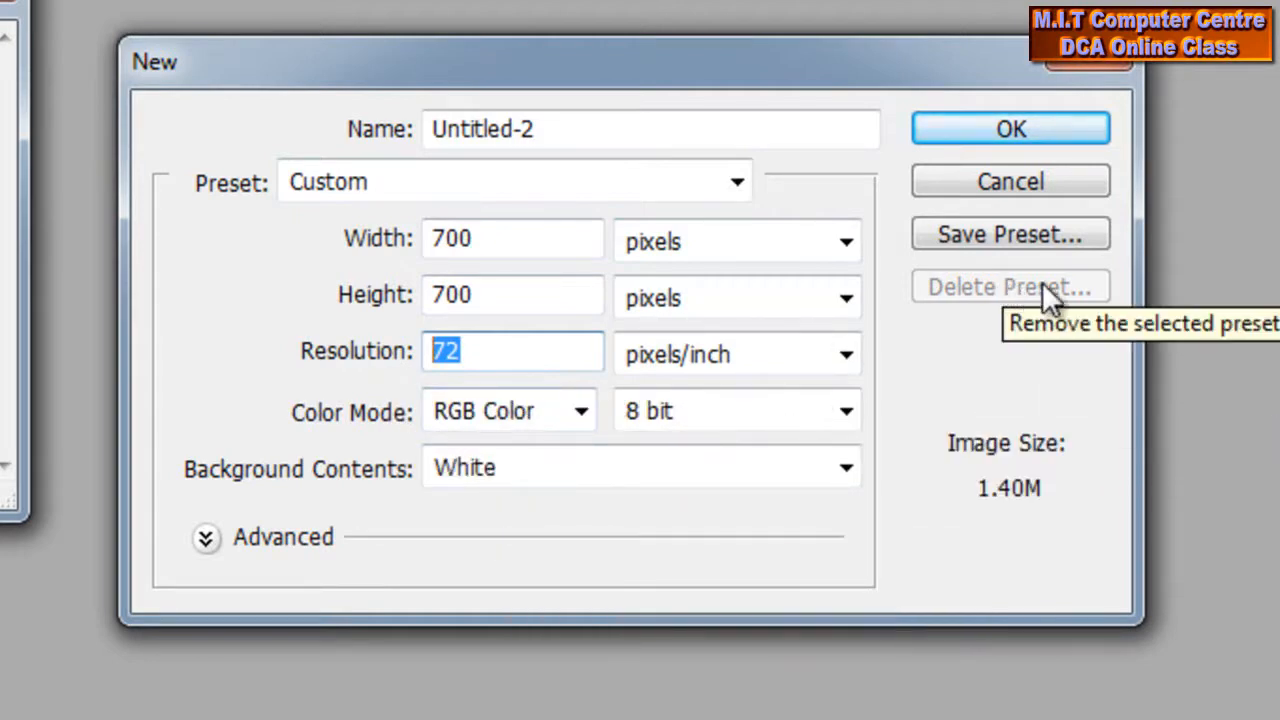
{"action": "left_click", "coordinate": [1057, 133]}
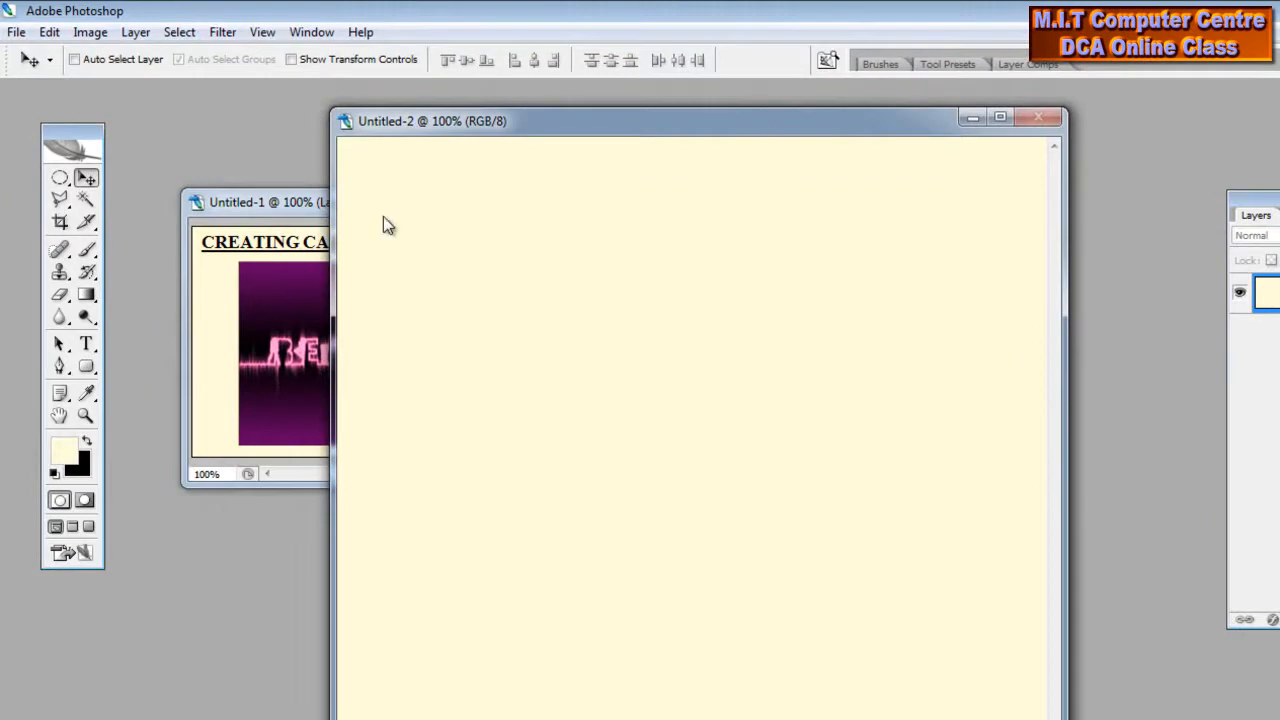
- Arrange the two document windows side by side so the finished sample and the new canvas do not overlap
{"action": "left_click_drag", "start_coordinate": [279, 205], "coordinate": [203, 204]}
{"action": "left_click", "coordinate": [546, 126]}
{"action": "left_click_drag", "start_coordinate": [596, 128], "coordinate": [740, 131]}
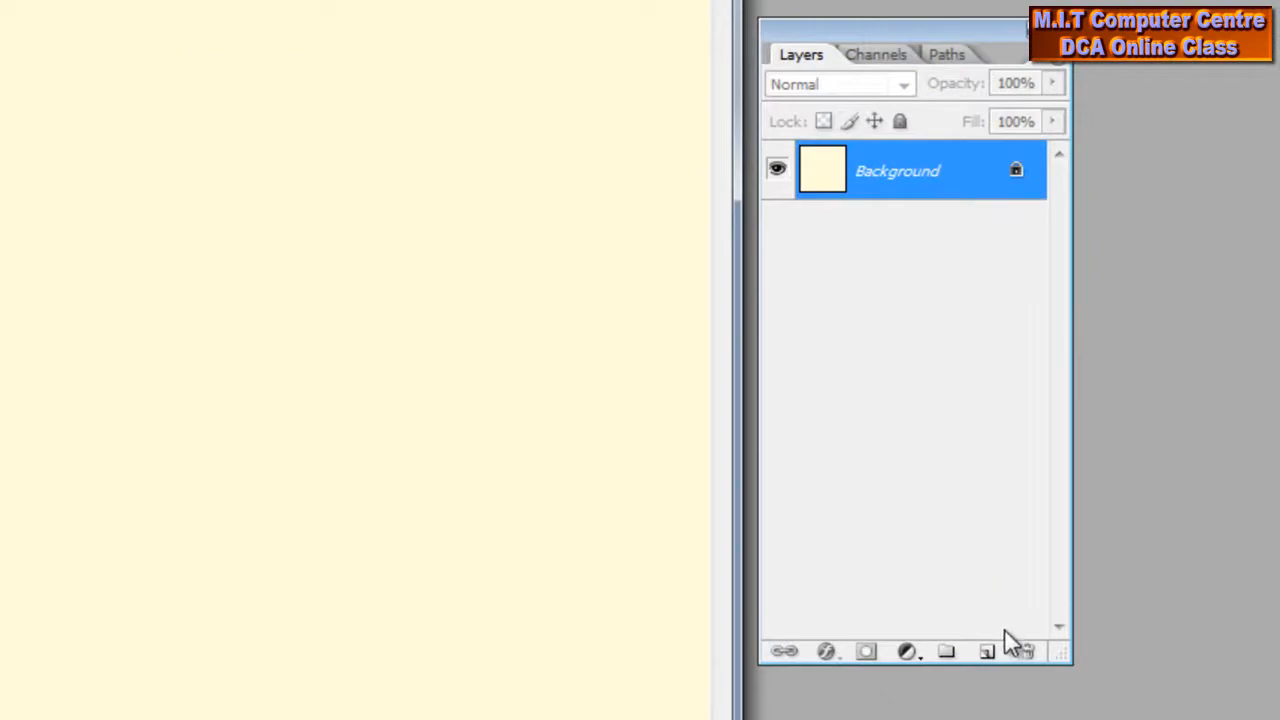
- Add a new layer to the blank document and fill it with black as the foreground color
{"action": "left_click", "coordinate": [987, 651]}
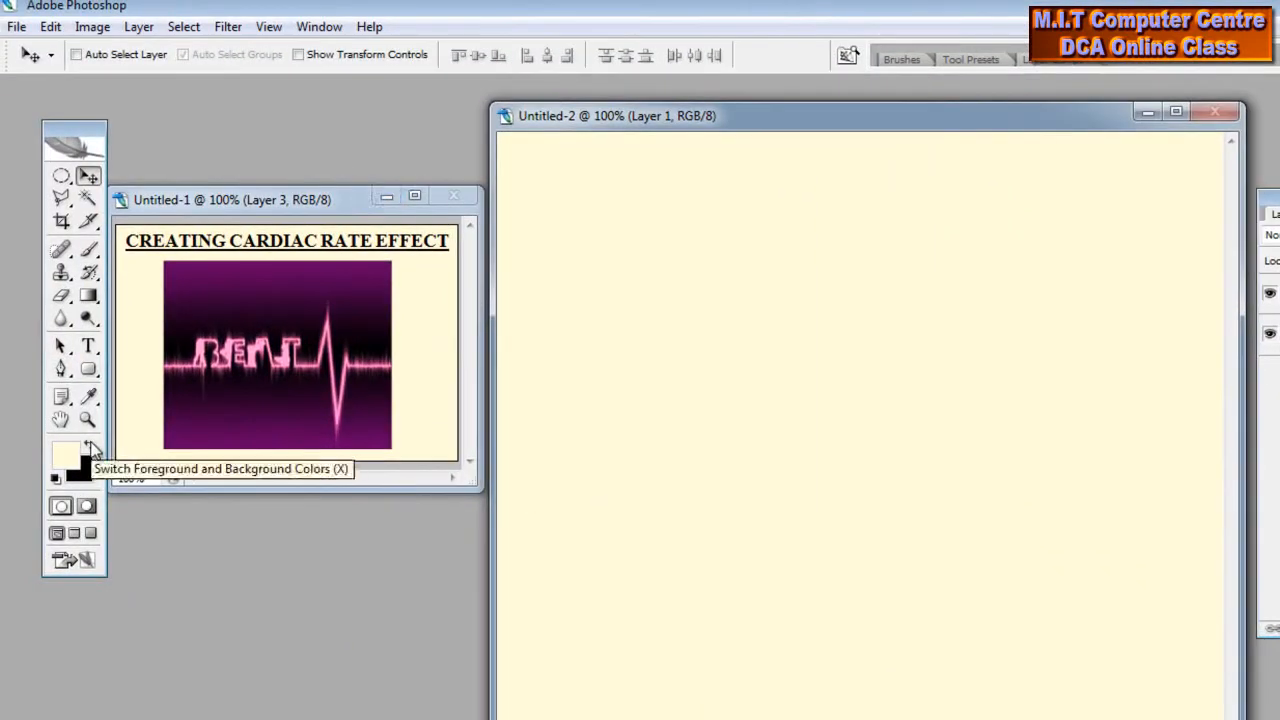
{"action": "left_click", "coordinate": [91, 448]}
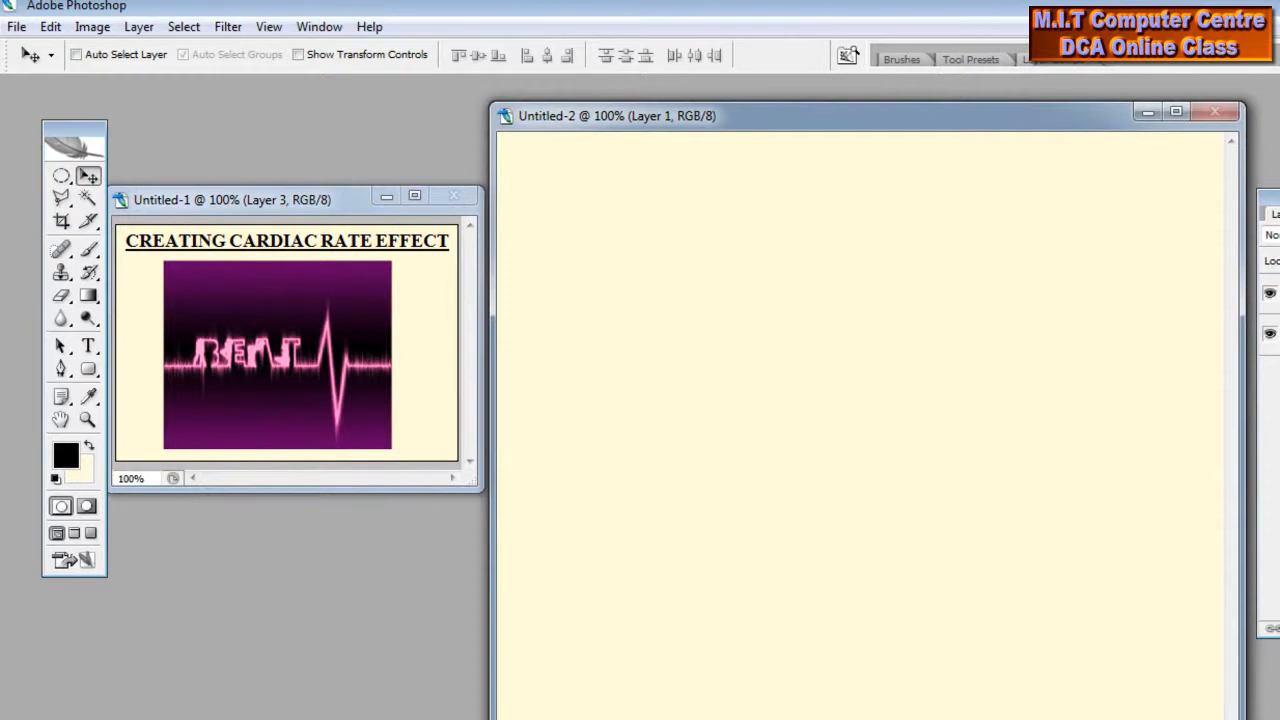
{"action": "key", "text": "alt+BackSpace"}
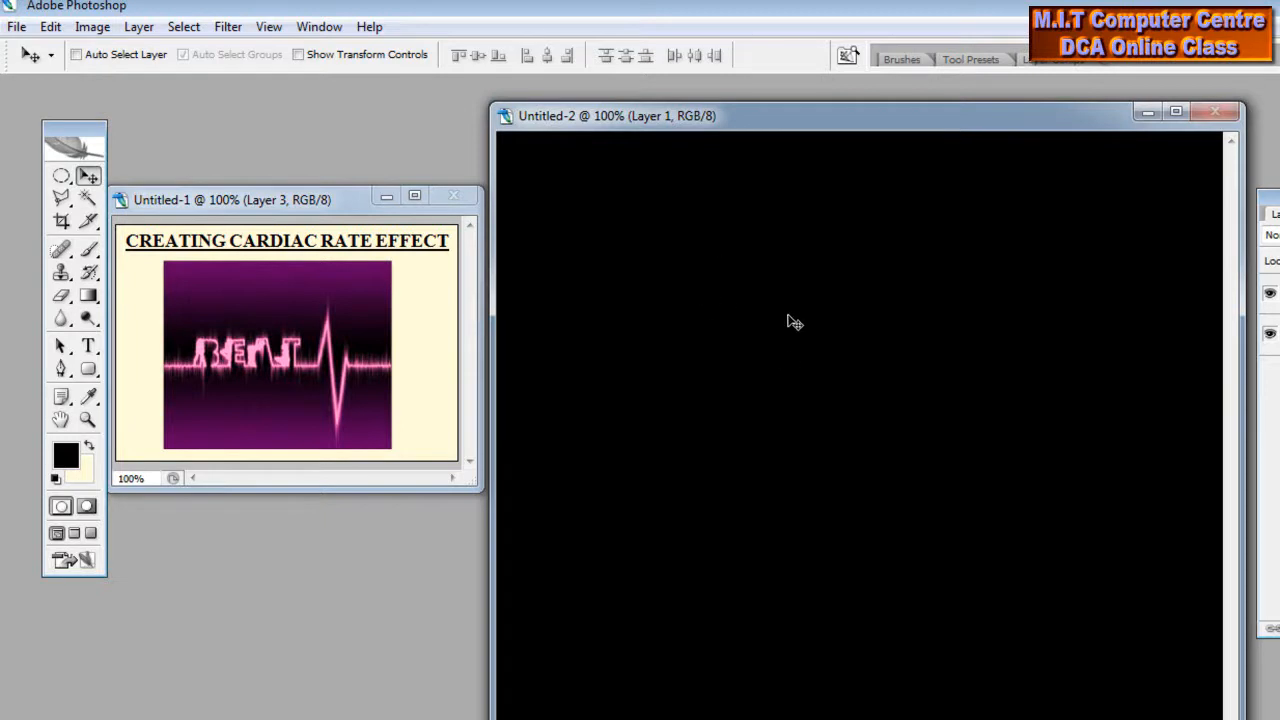
- Apply a Gradient Overlay layer style to the black layer, keeping its settings dialog clear of the layer list
{"action": "left_click", "coordinate": [139, 26]}
{"action": "mouse_move", "coordinate": [155, 57]}
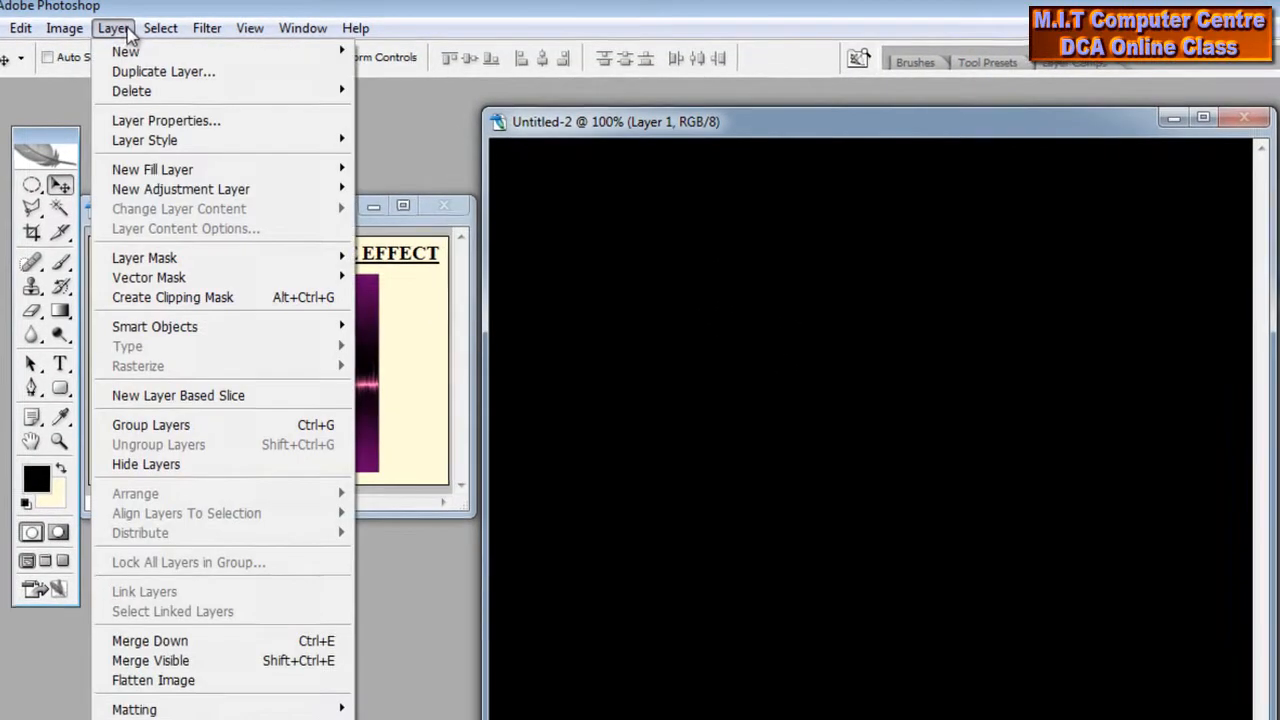
{"action": "mouse_move", "coordinate": [170, 145]}
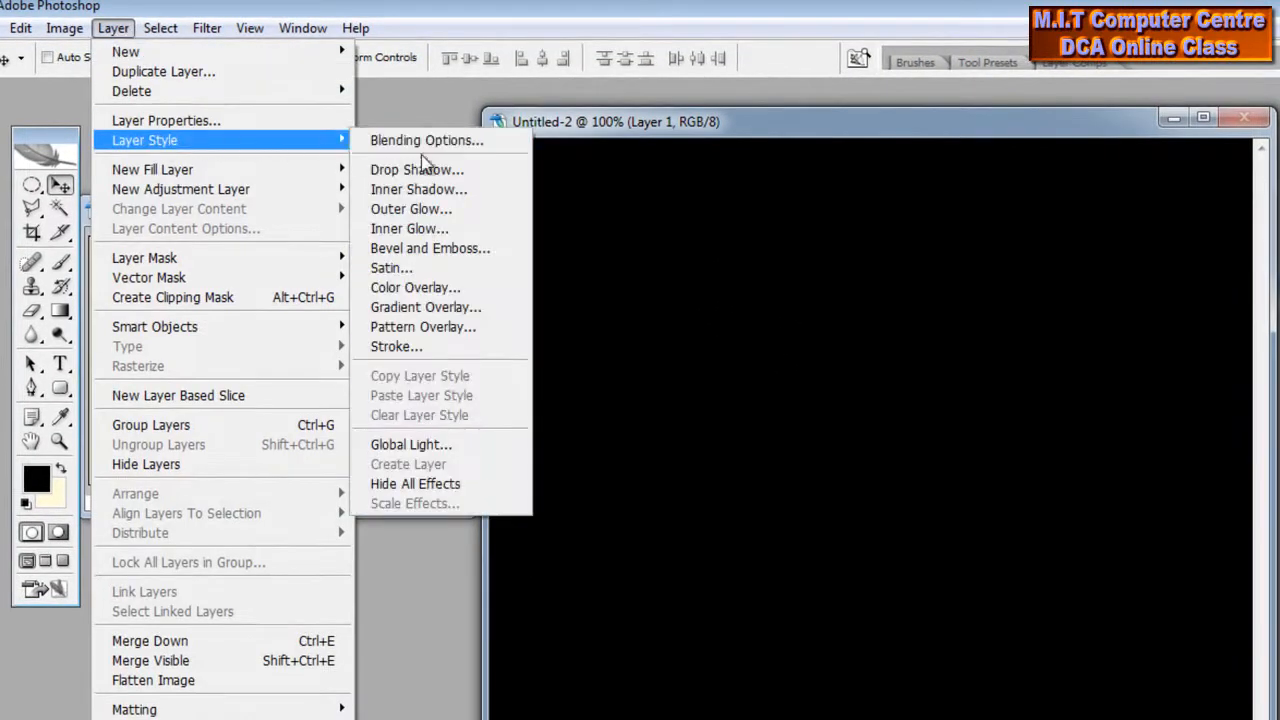
{"action": "left_click", "coordinate": [498, 306]}
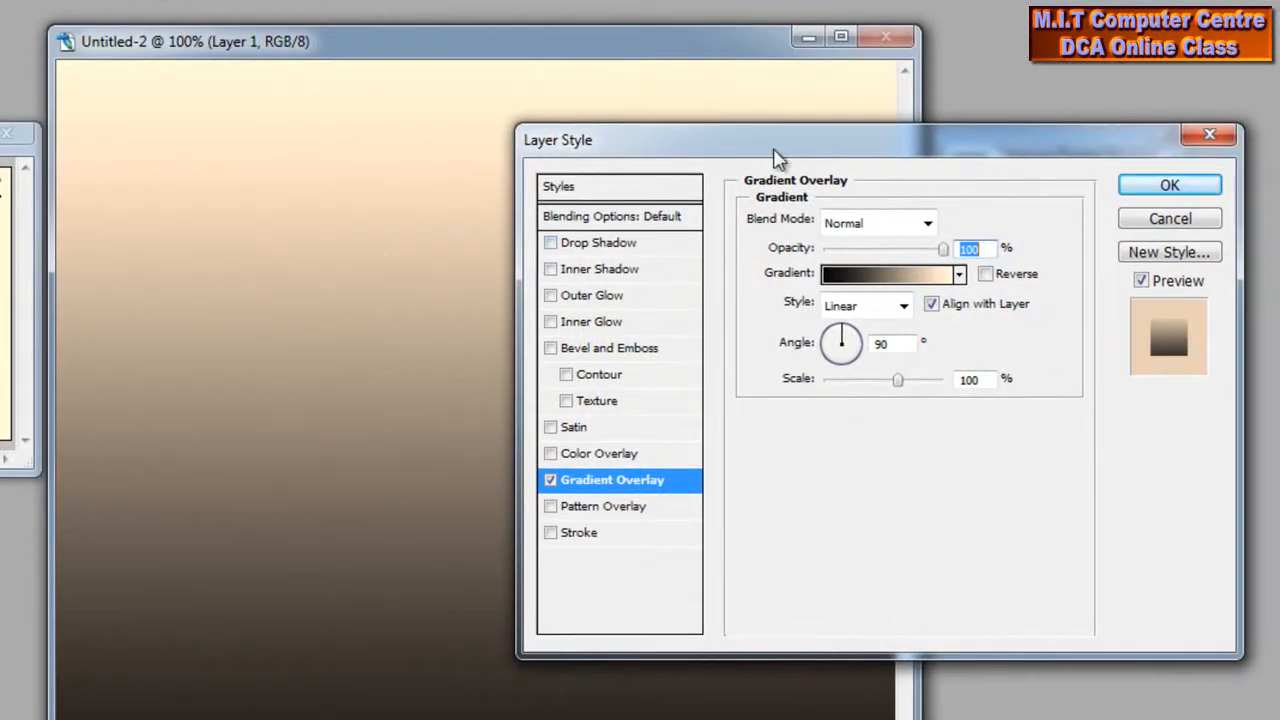
{"action": "left_click_drag", "start_coordinate": [778, 150], "coordinate": [423, 132]}
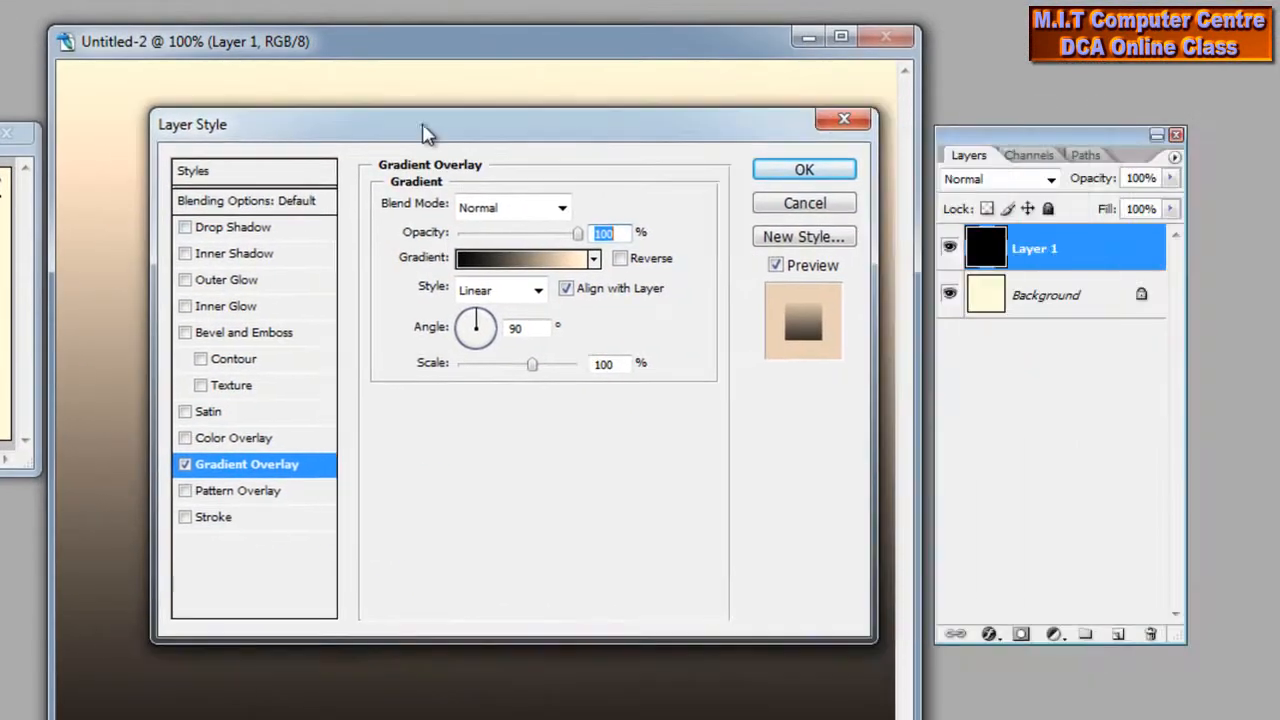
- Edit the overlay's gradient and load the Orange, Yellow, Orange preset as its base
{"action": "left_click", "coordinate": [505, 262]}
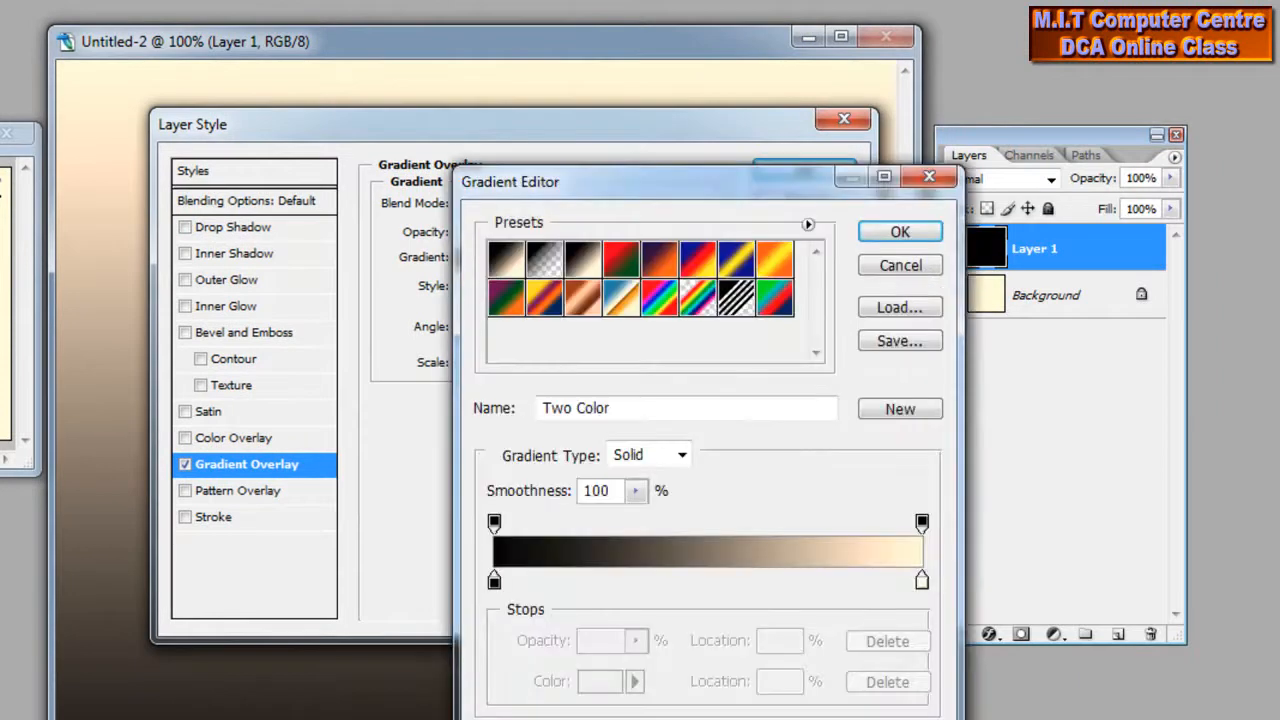
{"action": "left_click_drag", "start_coordinate": [630, 186], "coordinate": [624, 64]}
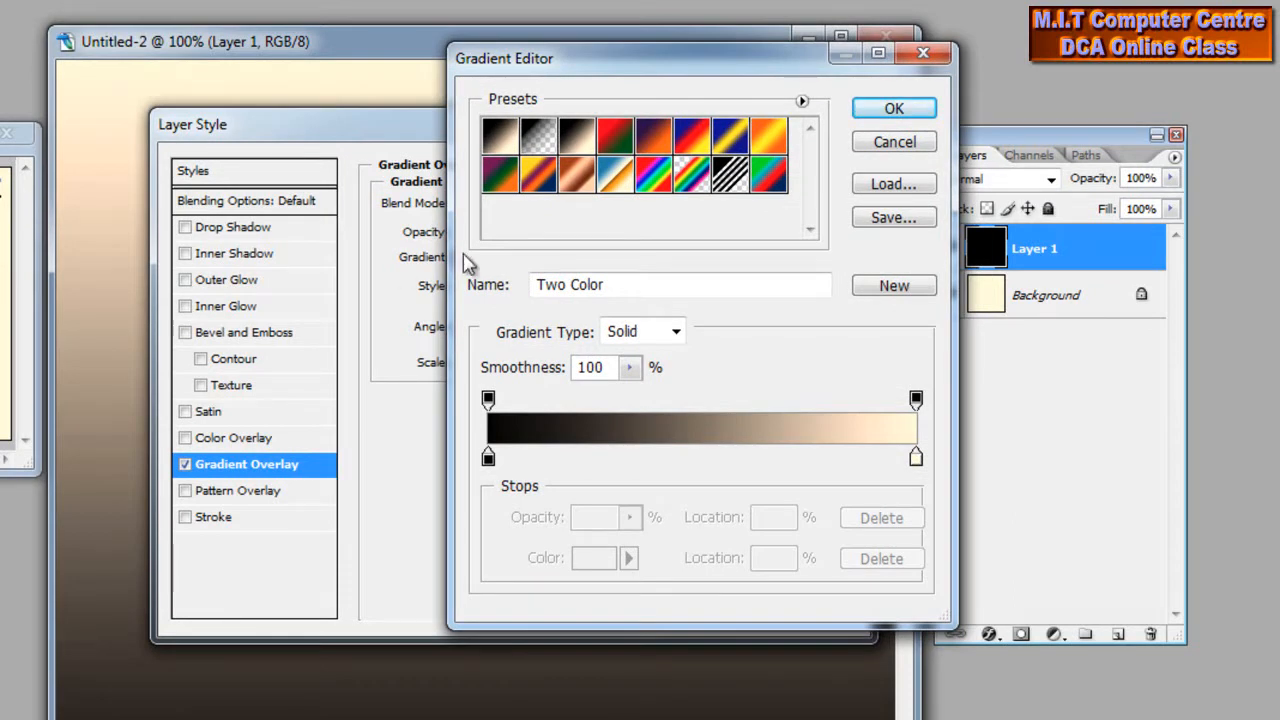
{"action": "left_click_drag", "start_coordinate": [686, 63], "coordinate": [622, 112]}
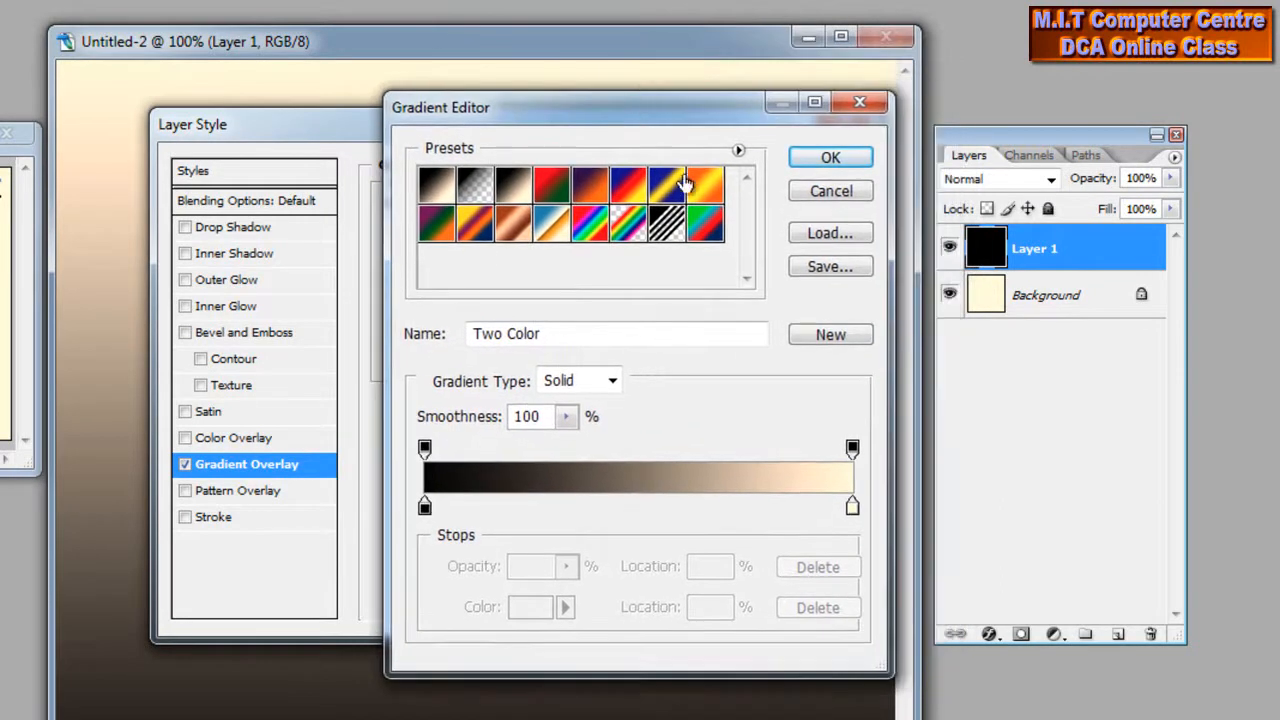
{"action": "left_click", "coordinate": [704, 186]}
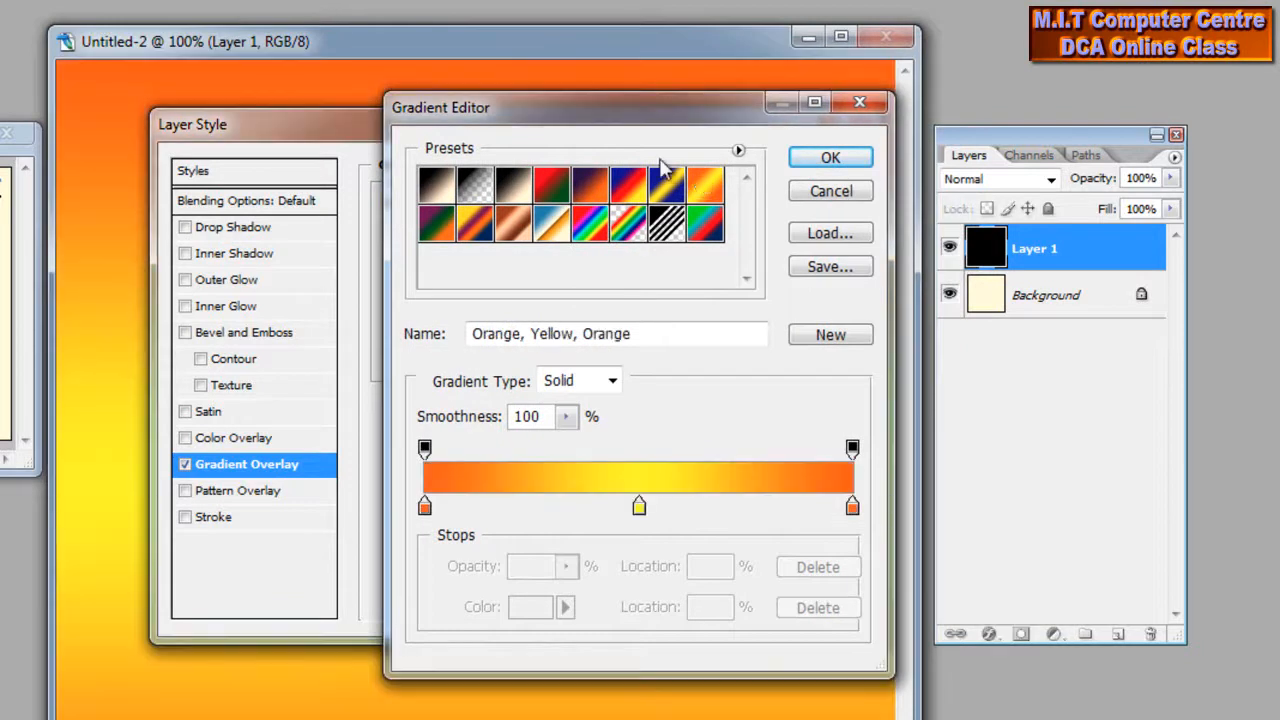
{"action": "left_click_drag", "start_coordinate": [649, 112], "coordinate": [724, 15]}
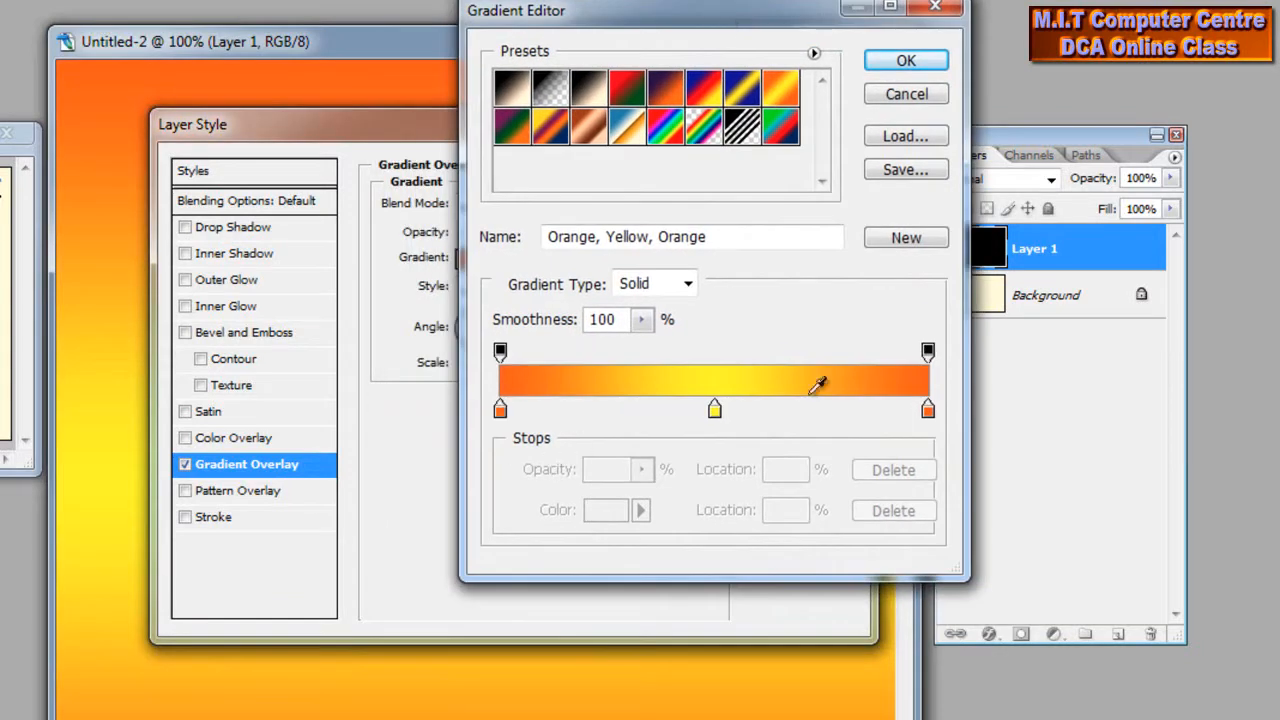
- Set the color of the gradient's first stop, at location 0%, to purple 660081
{"action": "left_click", "coordinate": [500, 412]}
{"action": "left_click", "coordinate": [607, 510]}
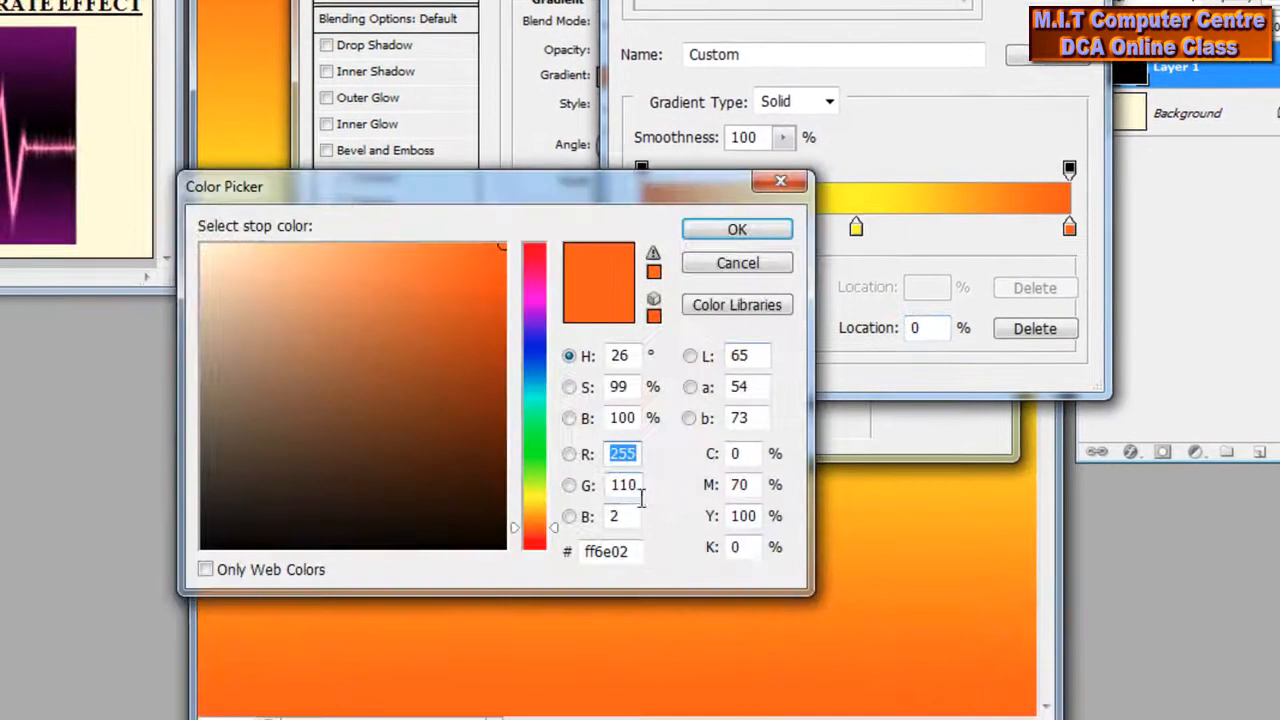
{"action": "left_click", "coordinate": [634, 551]}
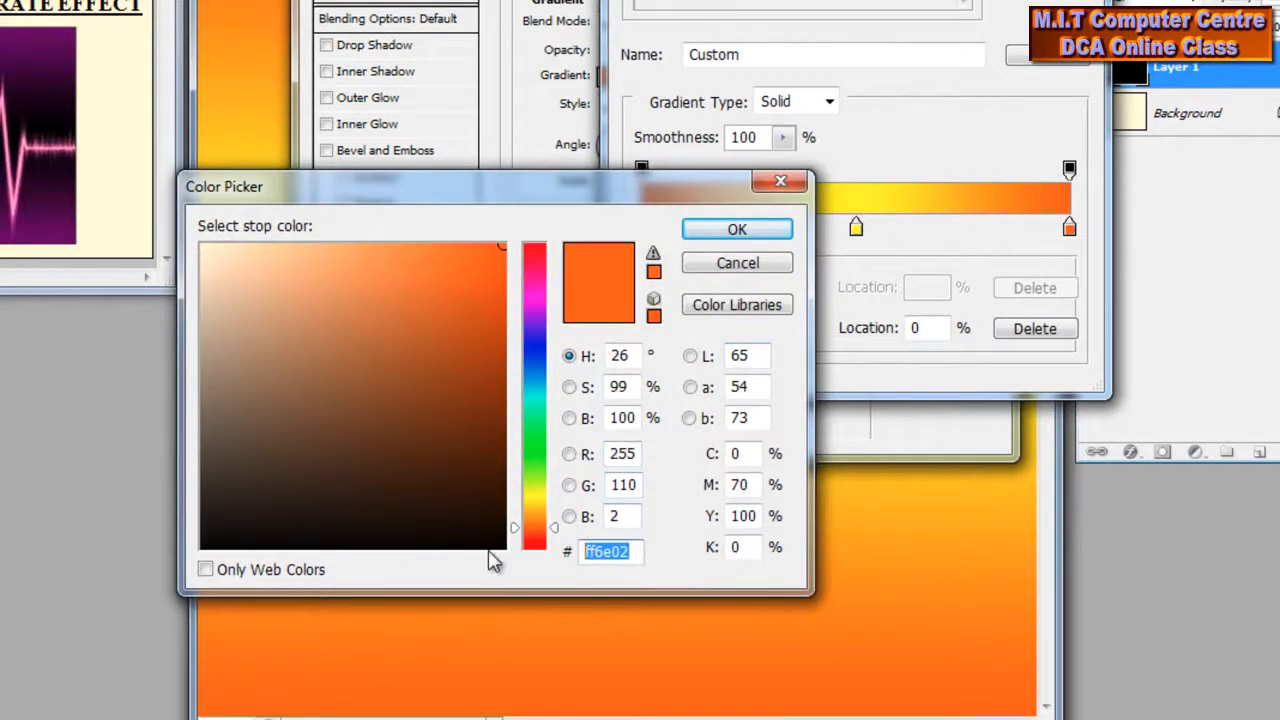
{"action": "type", "text": "6600"}
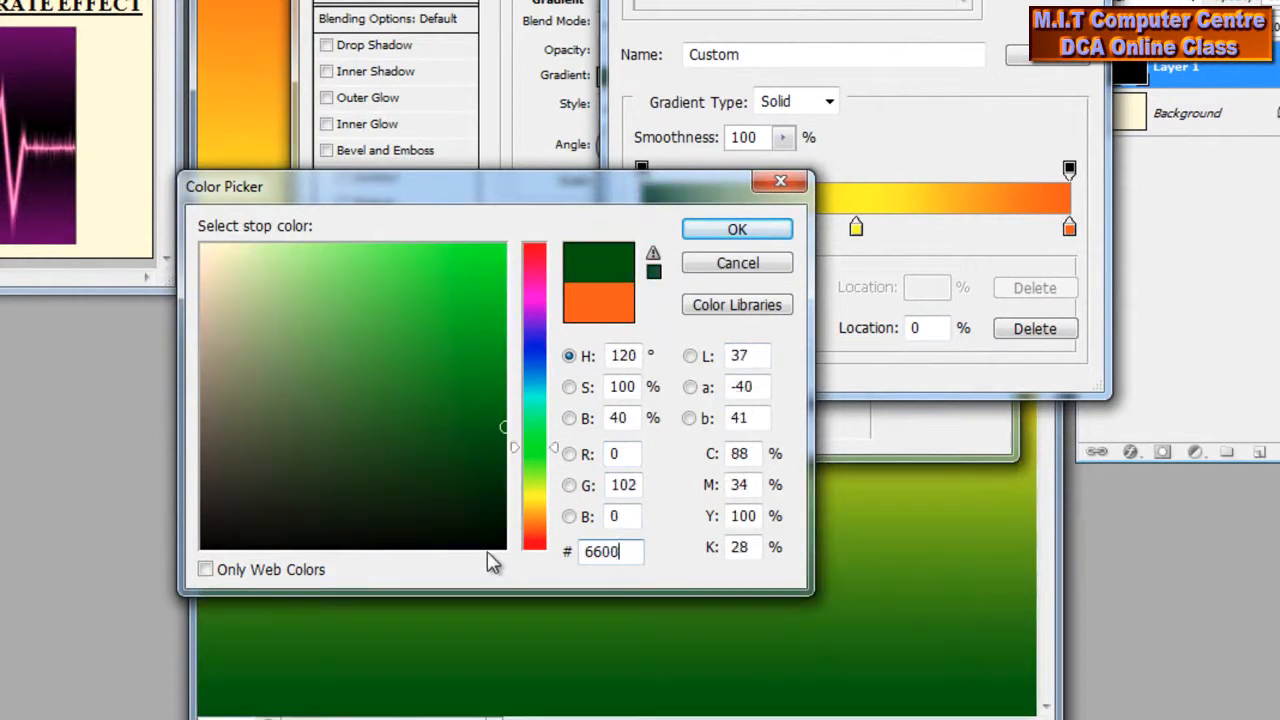
{"action": "type", "text": "81"}
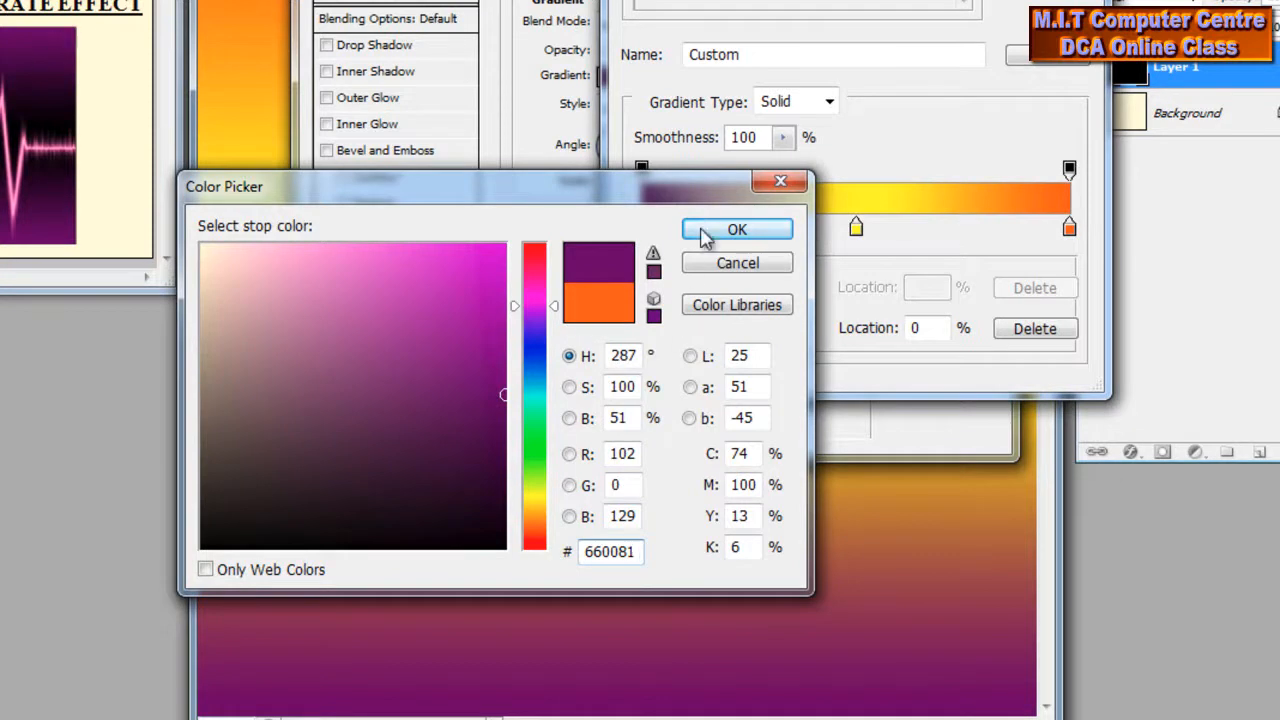
{"action": "left_click_drag", "start_coordinate": [680, 200], "coordinate": [652, 183]}
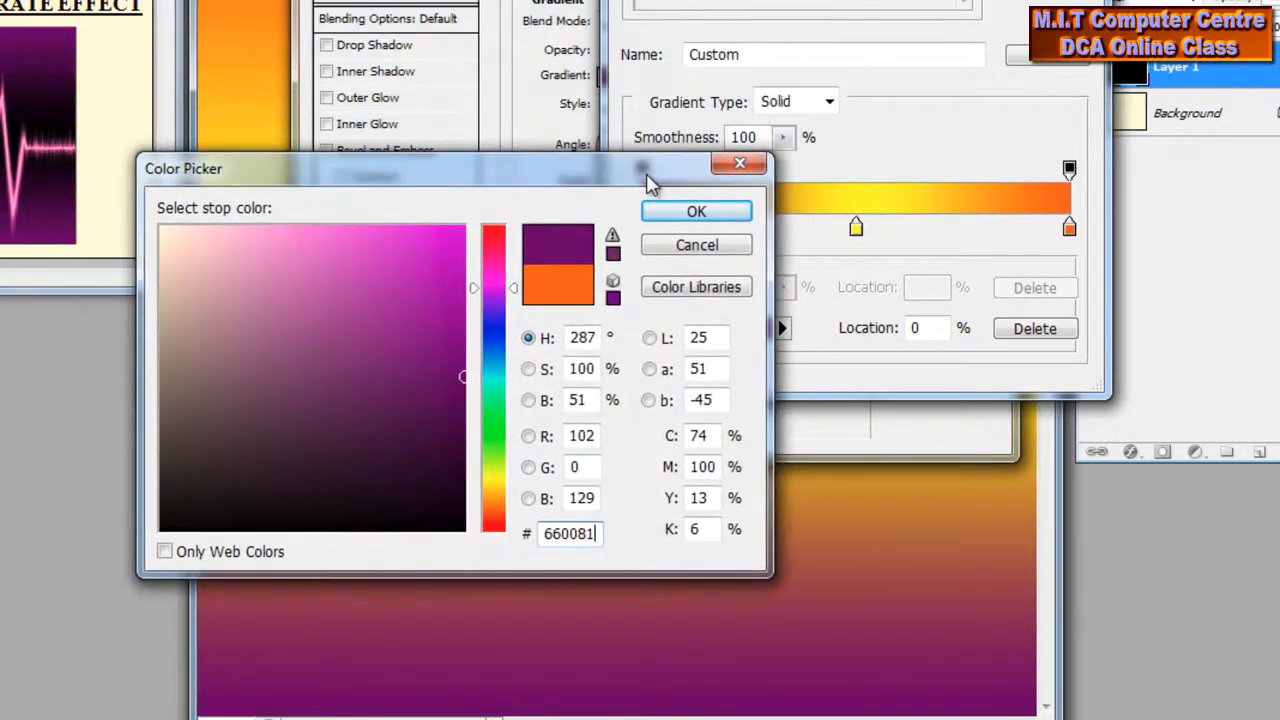
{"action": "left_click", "coordinate": [731, 216]}
- Change the gradient's yellow middle stop to black, 000000
{"action": "left_click_drag", "start_coordinate": [800, 0], "coordinate": [587, 0]}
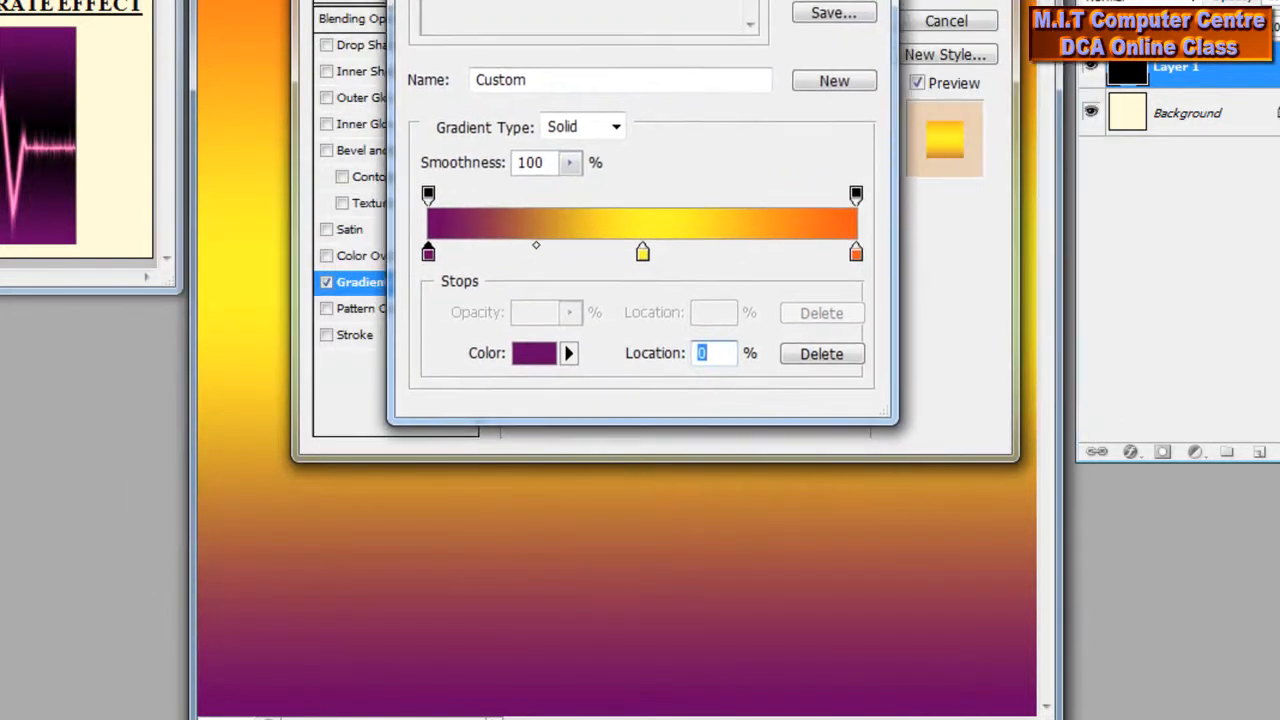
{"action": "double_click", "coordinate": [643, 256]}
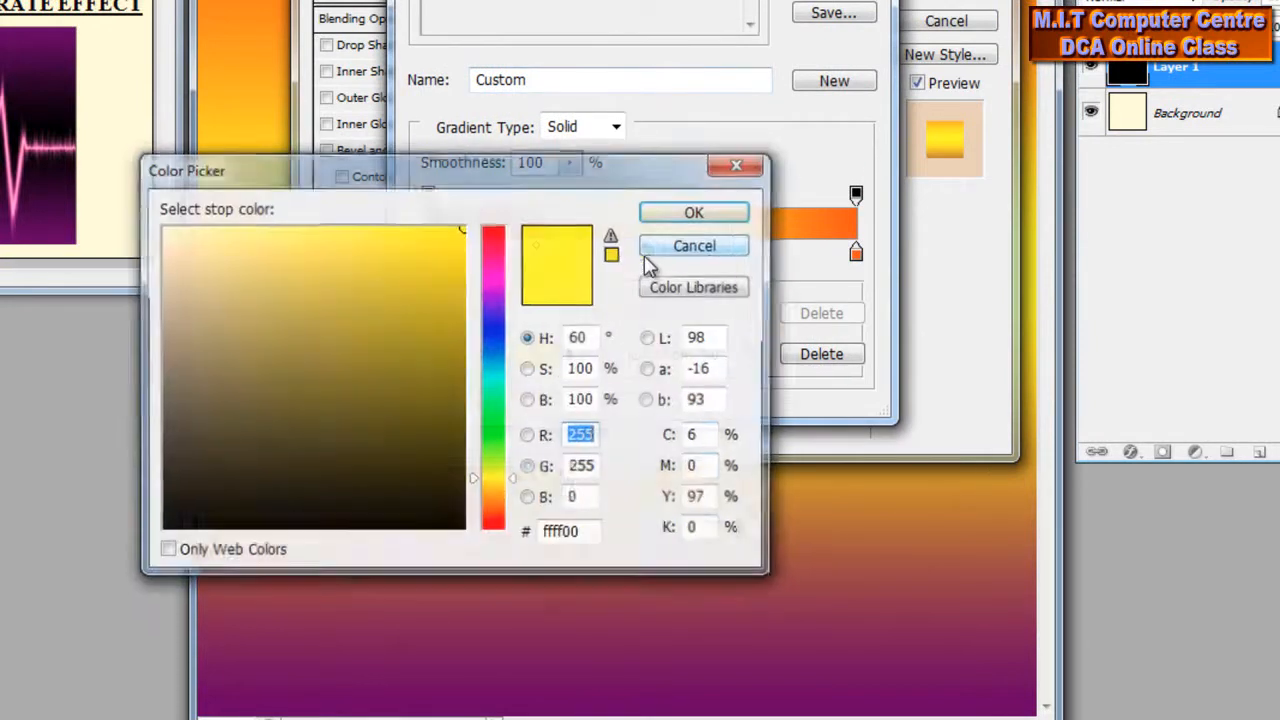
{"action": "left_click_drag", "start_coordinate": [588, 533], "coordinate": [505, 555]}
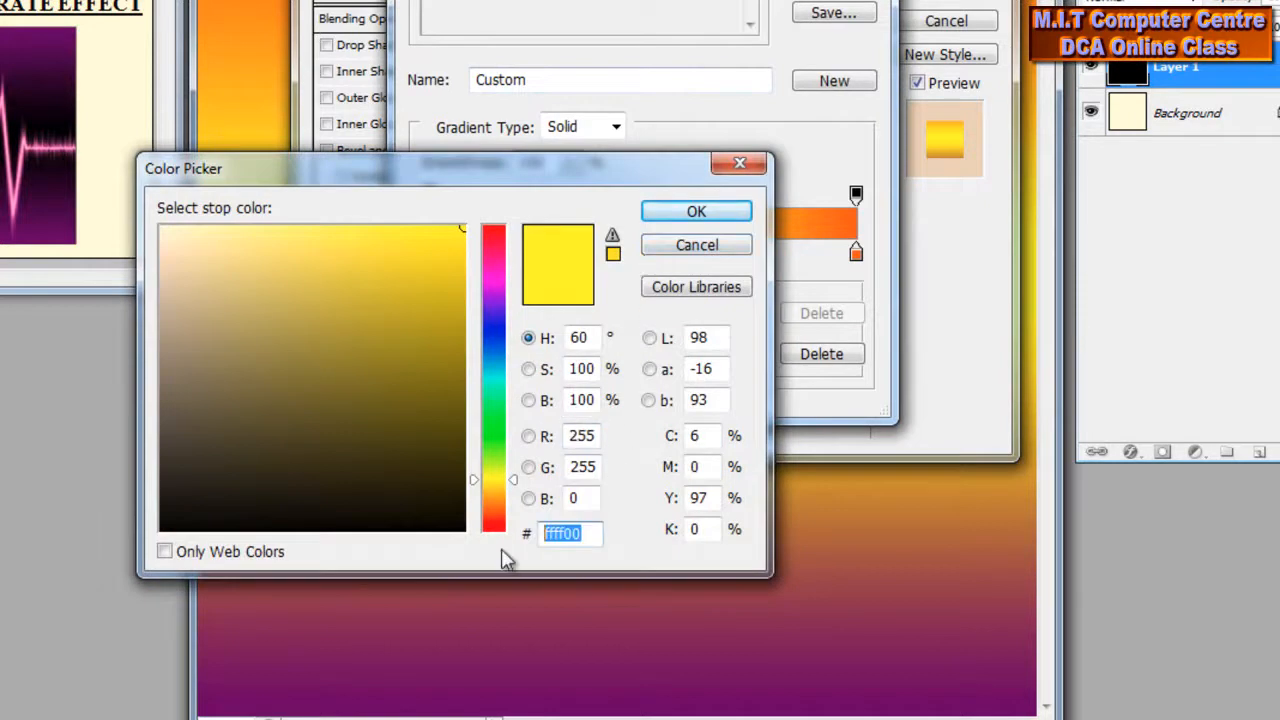
{"action": "type", "text": "000000"}
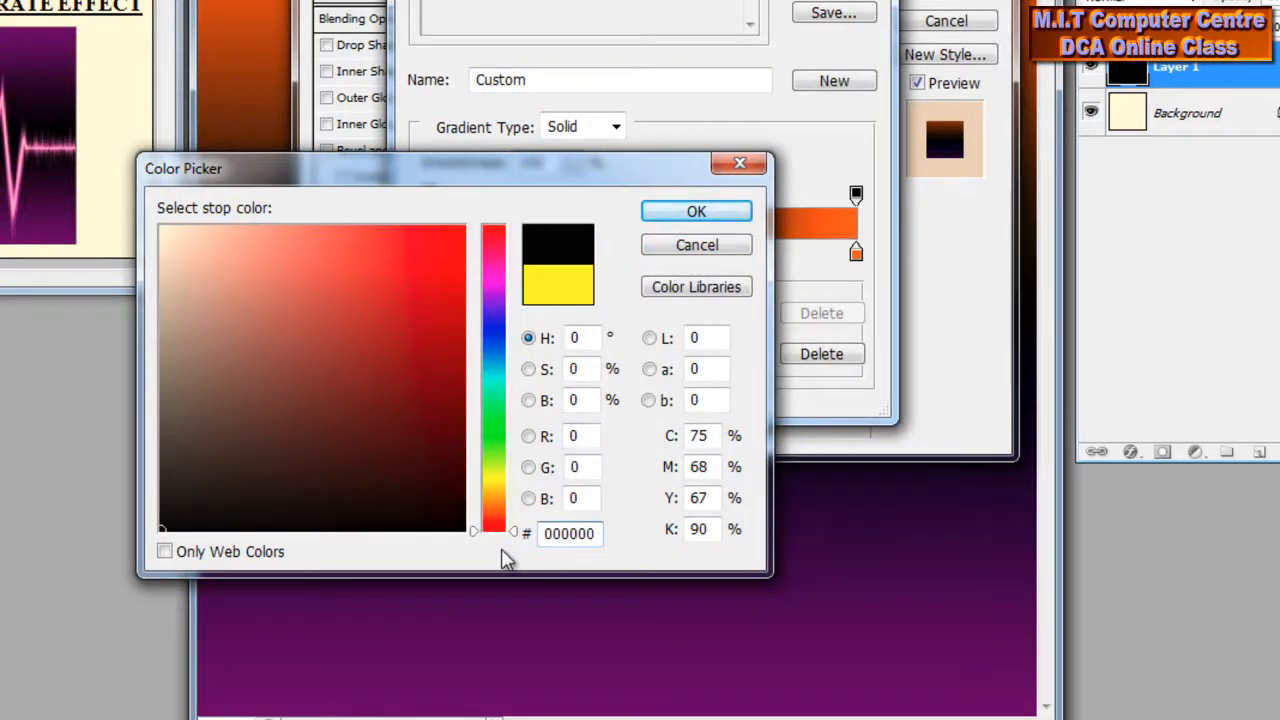
{"action": "left_click", "coordinate": [717, 211]}
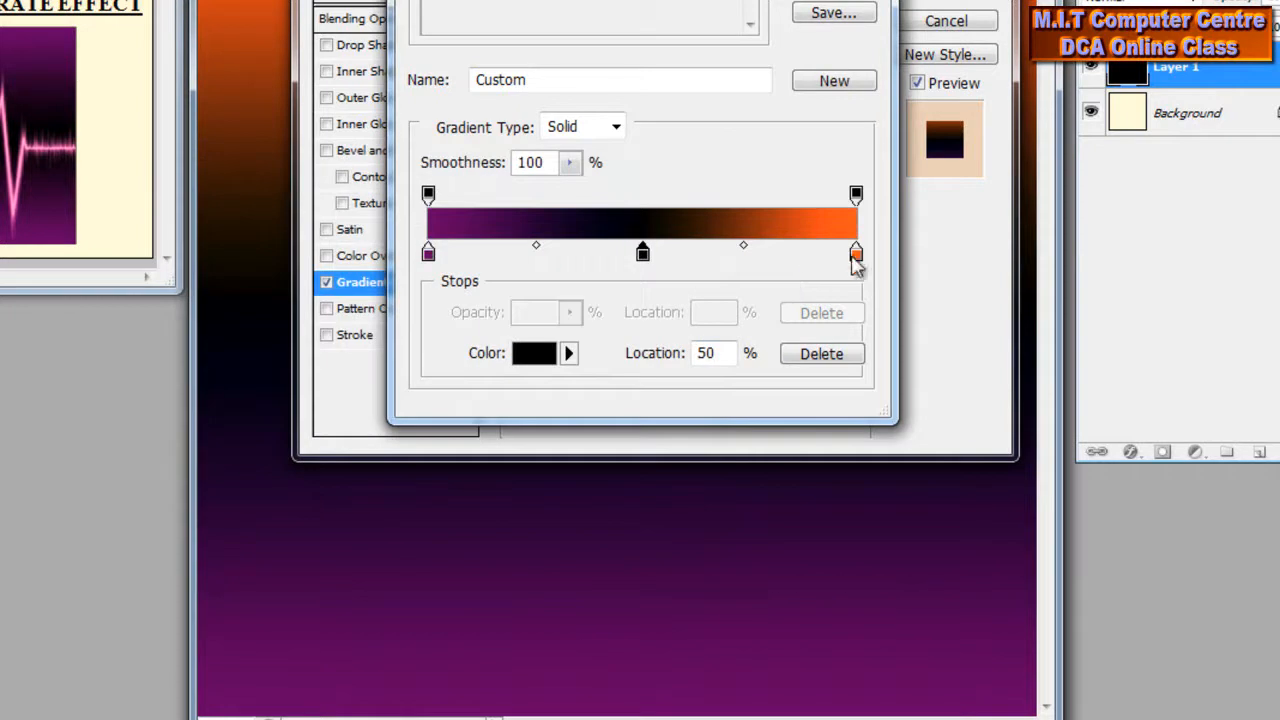
- Set the gradient's end stop, at location 100%, to purple 660081 and accept the edited gradient
{"action": "left_click", "coordinate": [856, 254]}
{"action": "left_click", "coordinate": [540, 353]}
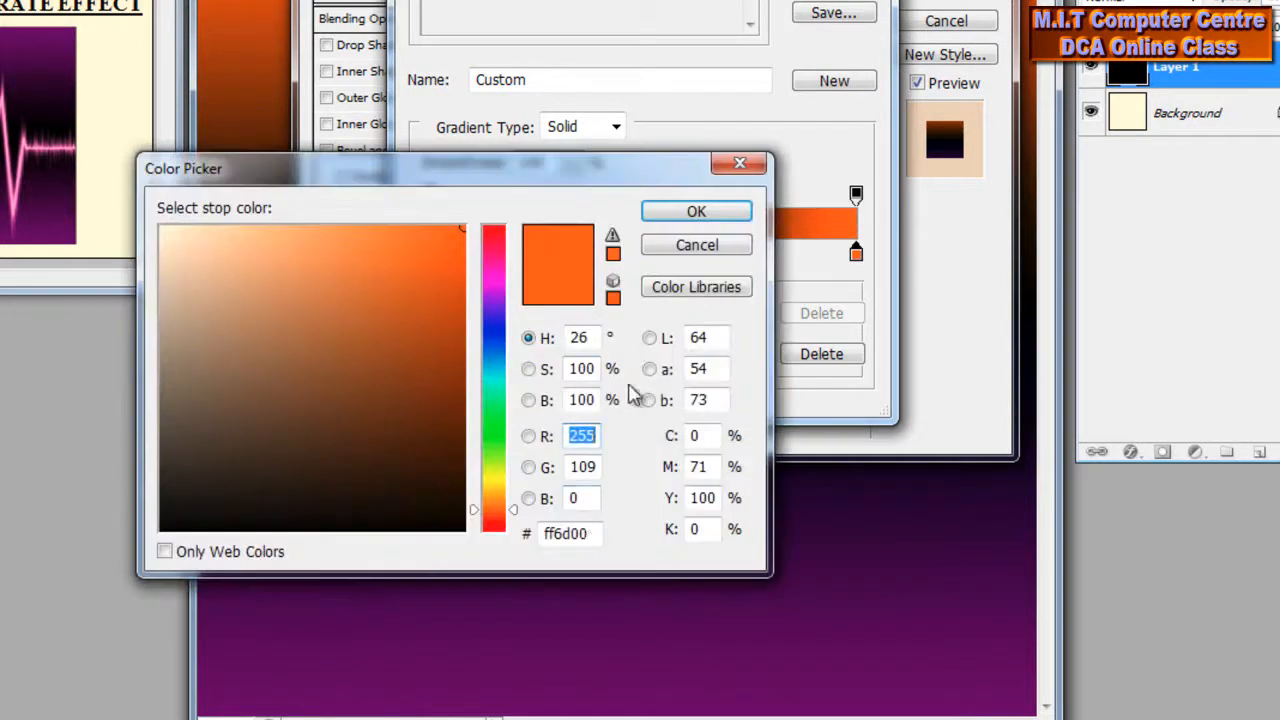
{"action": "left_click", "coordinate": [598, 532]}
{"action": "type", "text": "660"}
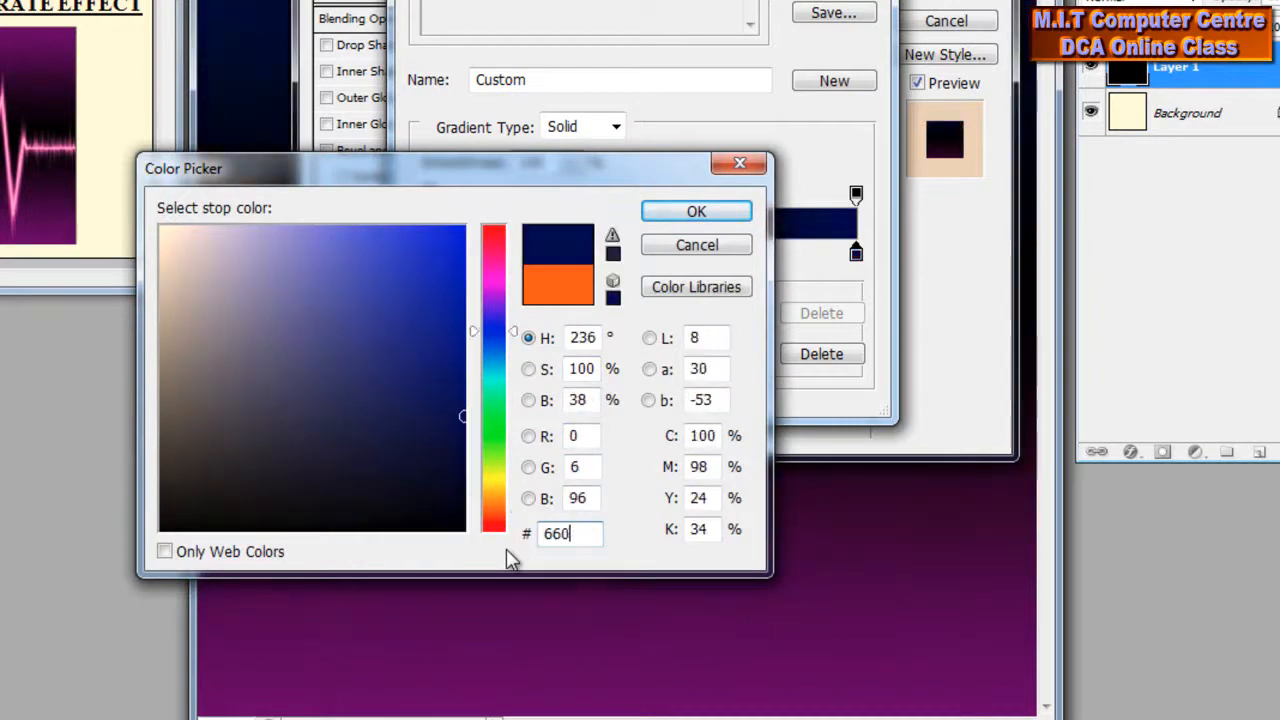
{"action": "type", "text": "081"}
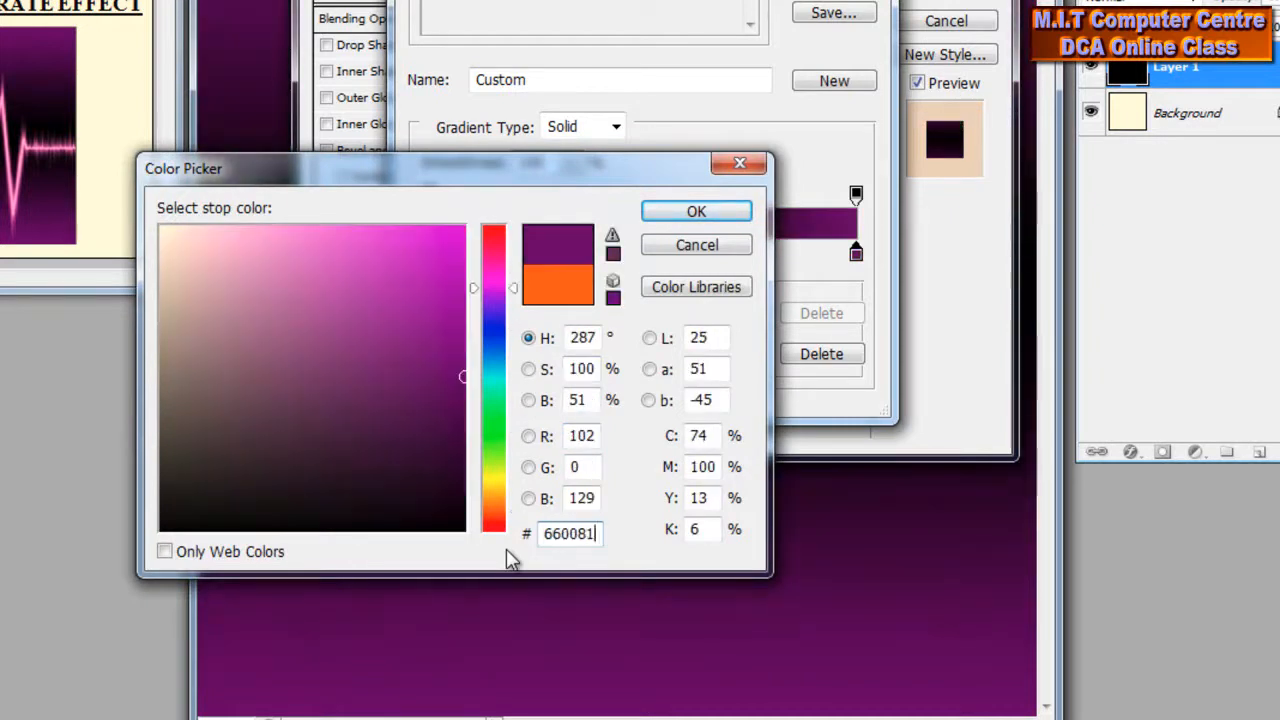
{"action": "left_click", "coordinate": [683, 225]}
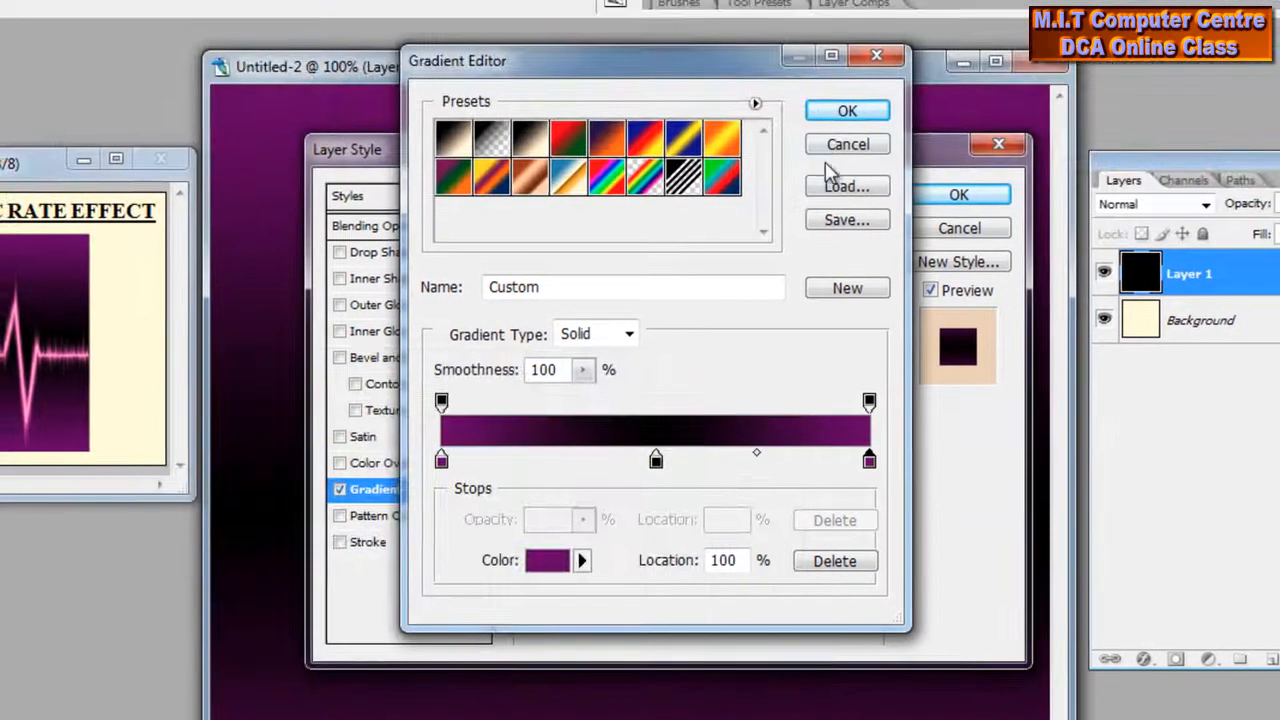
{"action": "left_click", "coordinate": [847, 113]}
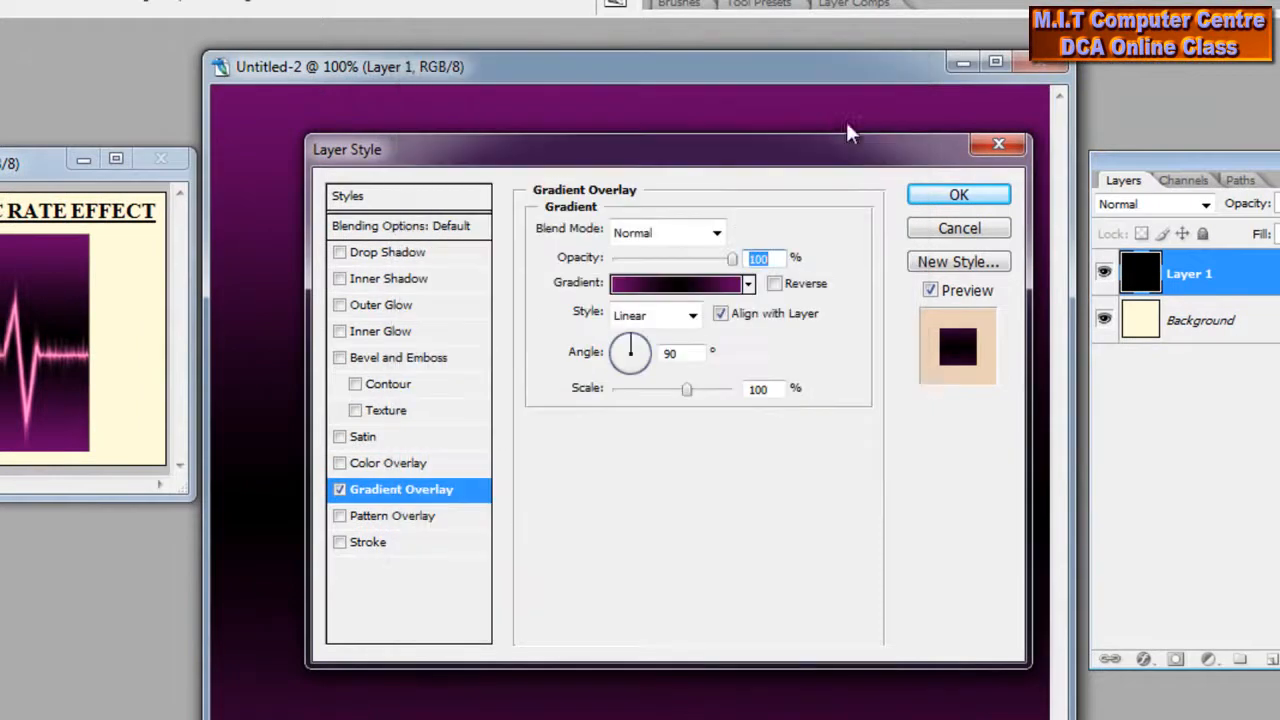
- Accept the gradient overlay and merge Layer 1 down into the Background layer
{"action": "left_click", "coordinate": [958, 200]}
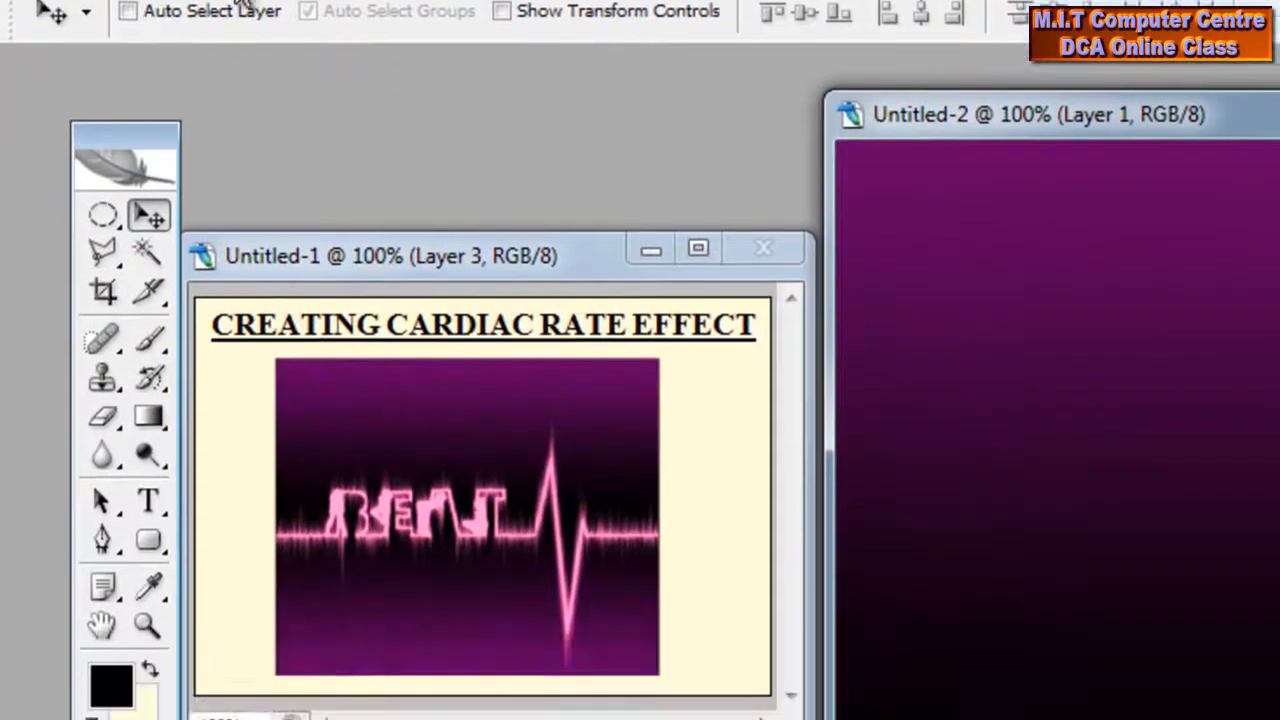
{"action": "left_click", "coordinate": [236, 0]}
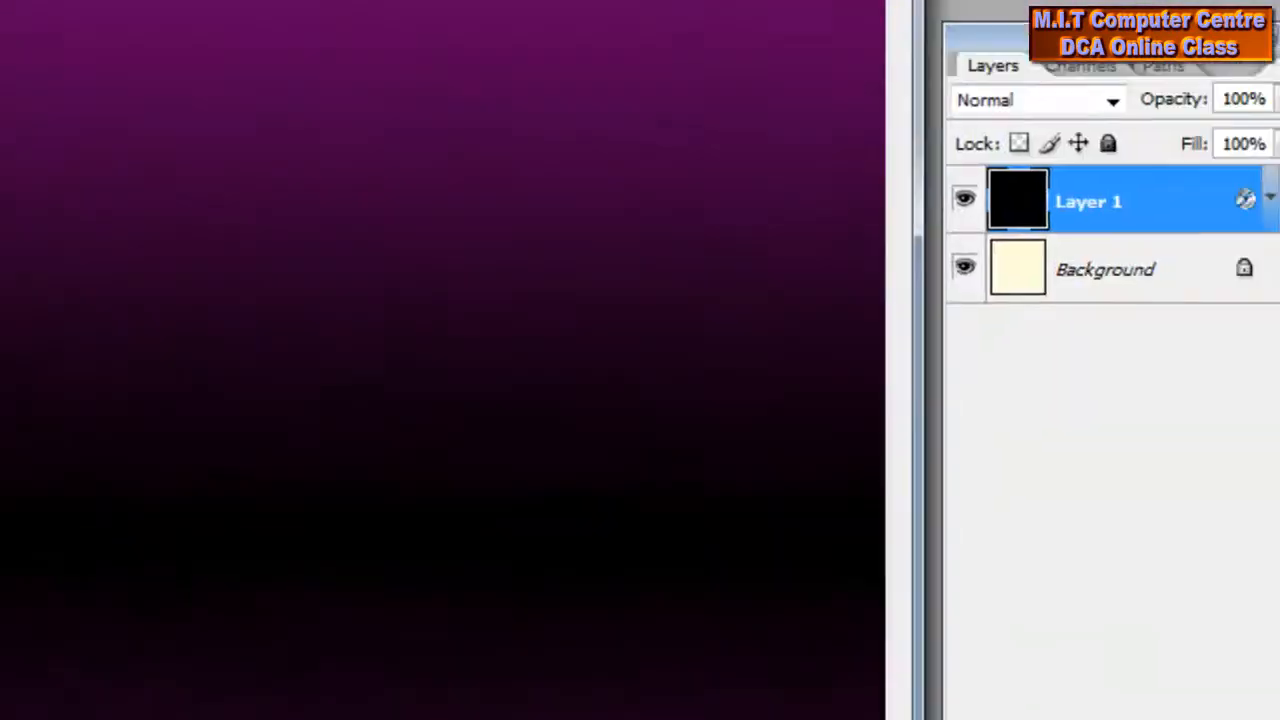
{"action": "left_click", "coordinate": [300, 312]}
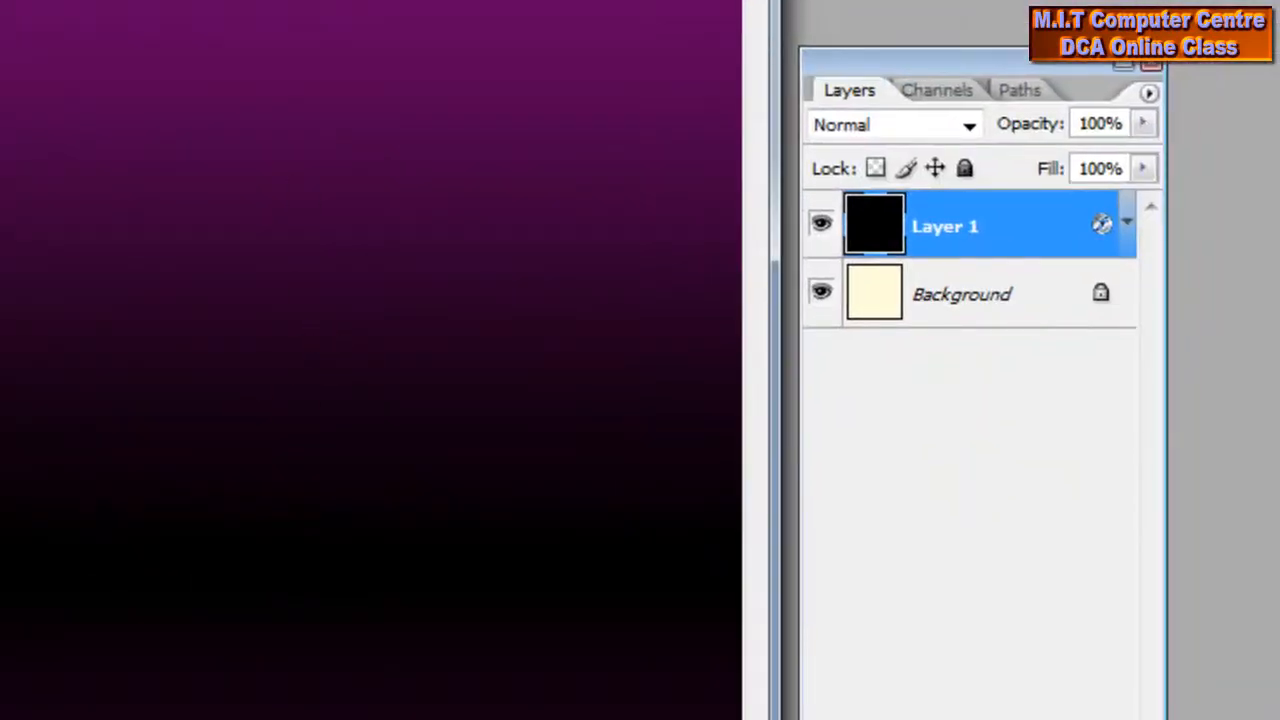
{"action": "key", "text": "ctrl+e"}
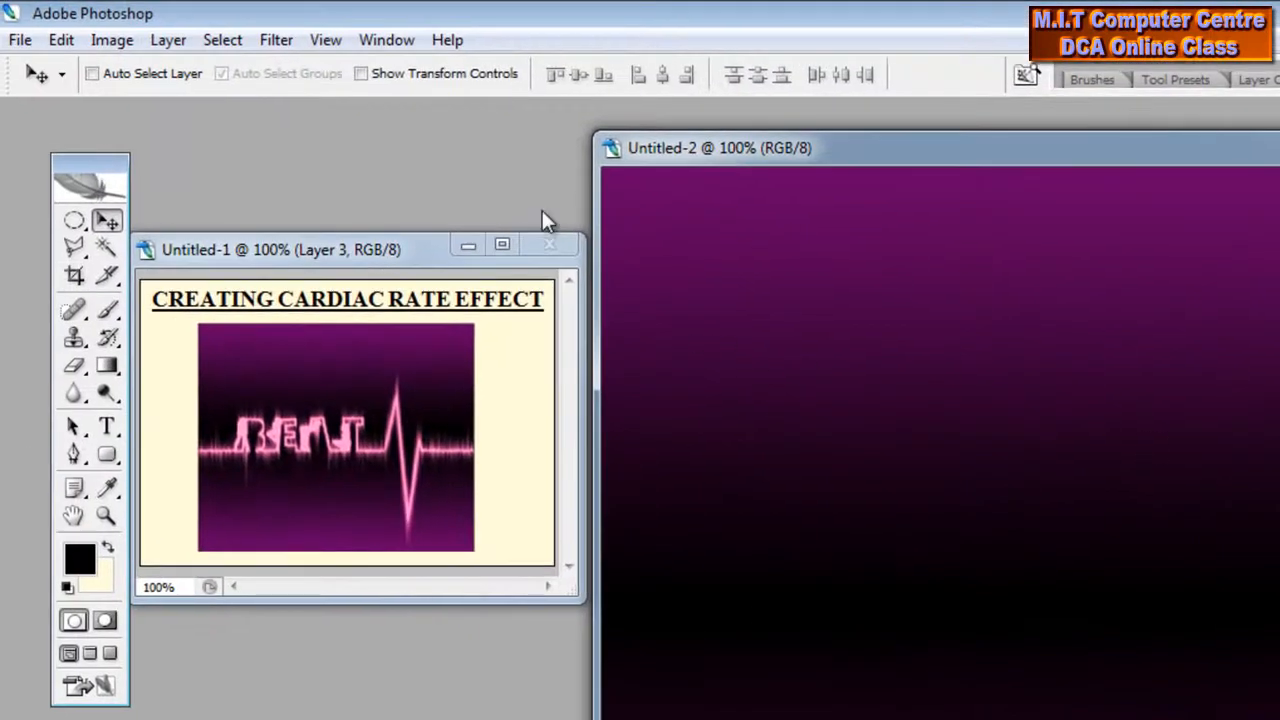
- Start the Sprayed Strokes filter on the merged background with stroke length 20 and spray radius 25
{"action": "left_click", "coordinate": [291, 45]}
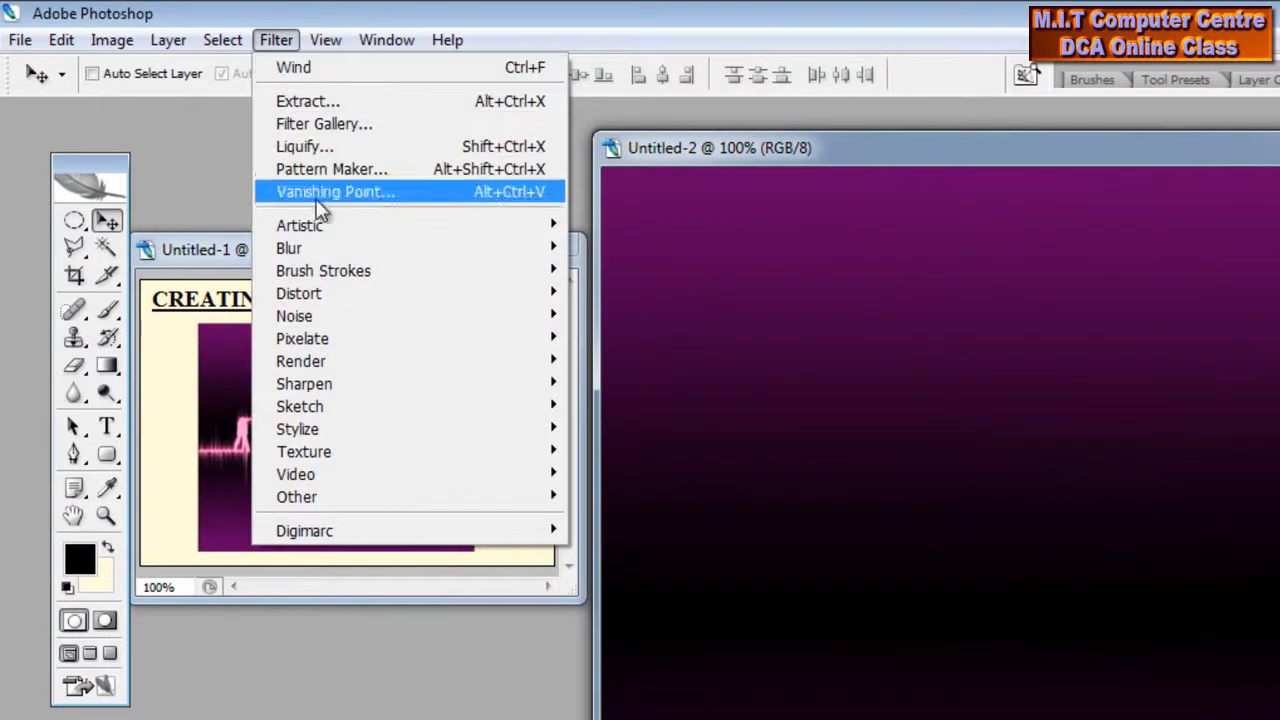
{"action": "mouse_move", "coordinate": [393, 231]}
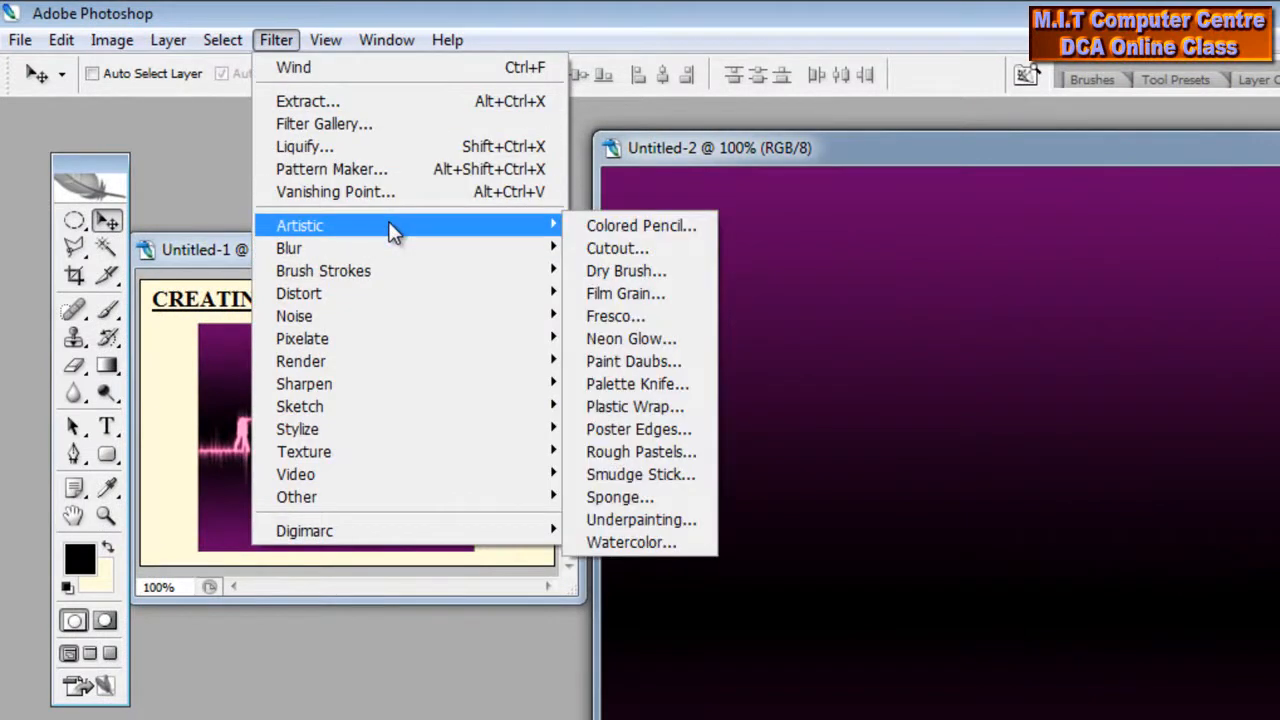
{"action": "mouse_move", "coordinate": [402, 274]}
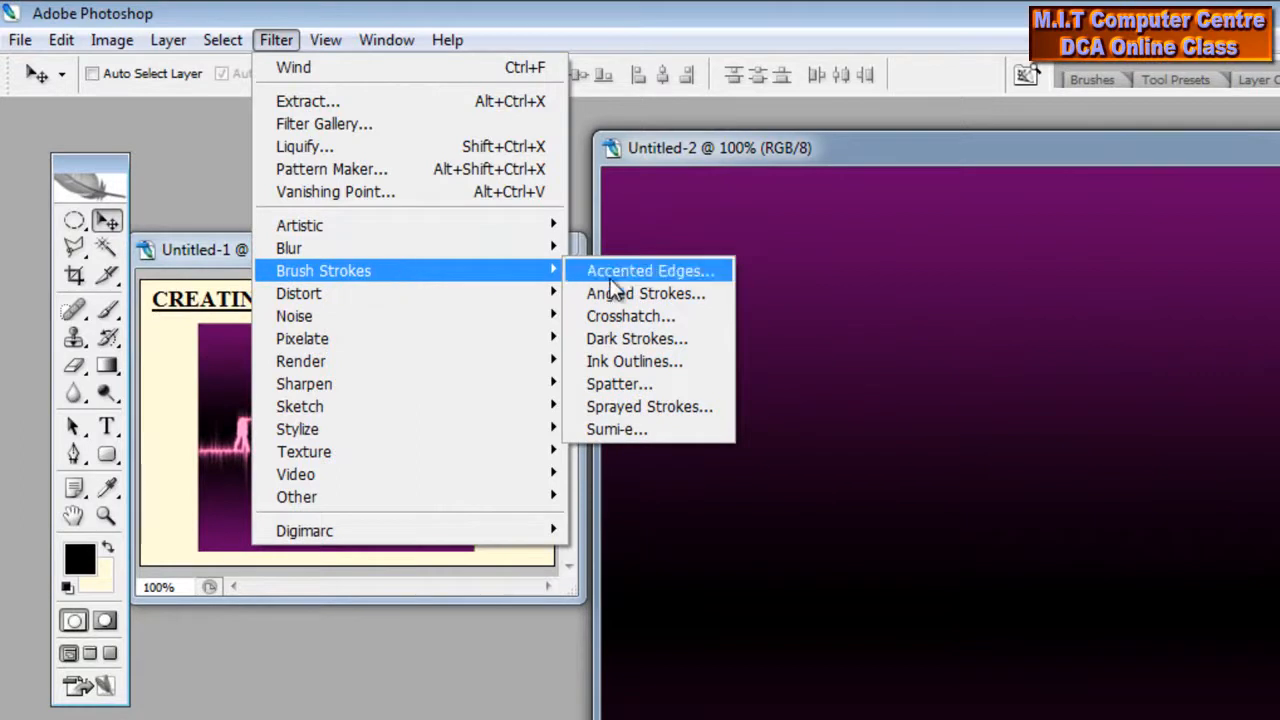
{"action": "left_click", "coordinate": [670, 405]}
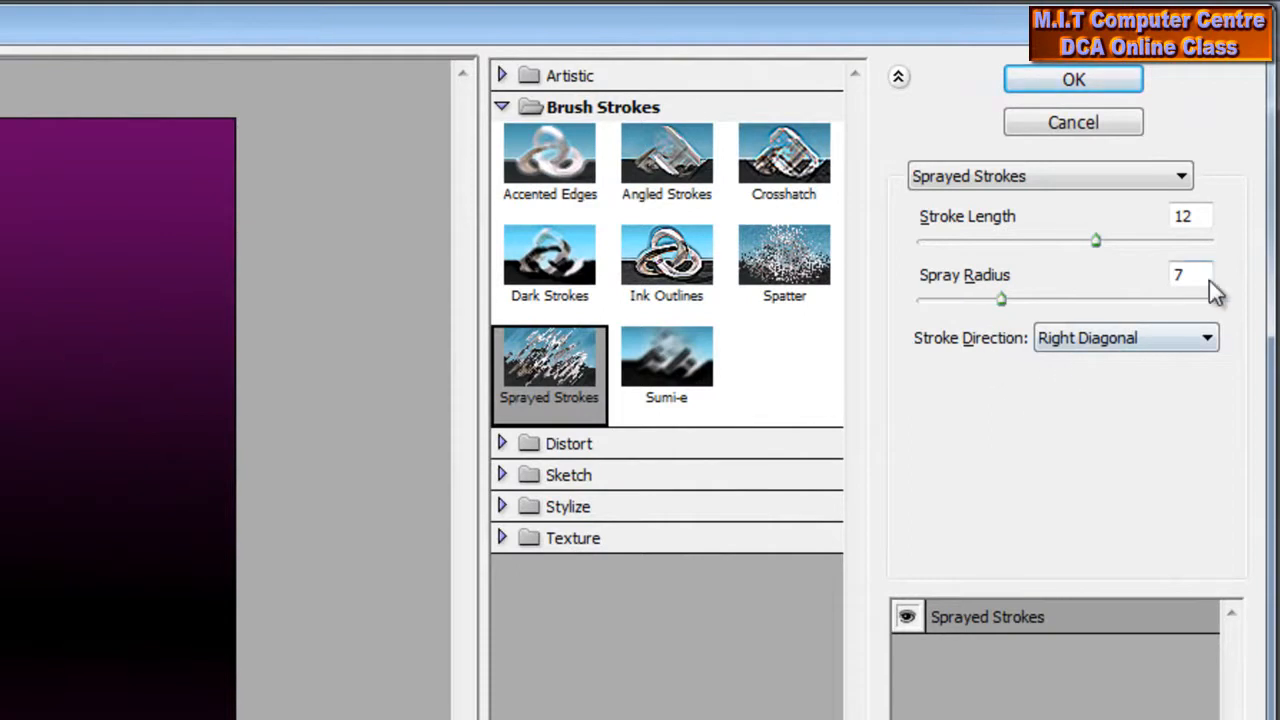
{"action": "double_click", "coordinate": [1190, 216]}
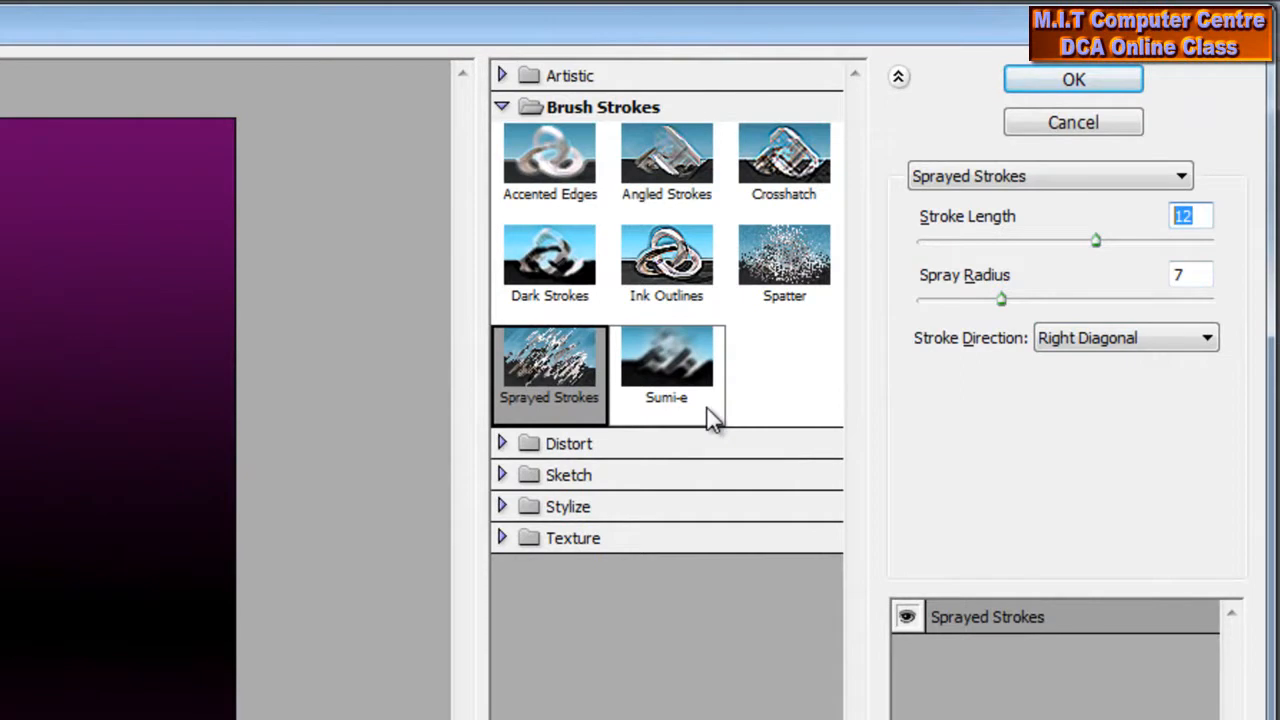
{"action": "type", "text": "20"}
{"action": "double_click", "coordinate": [1178, 275]}
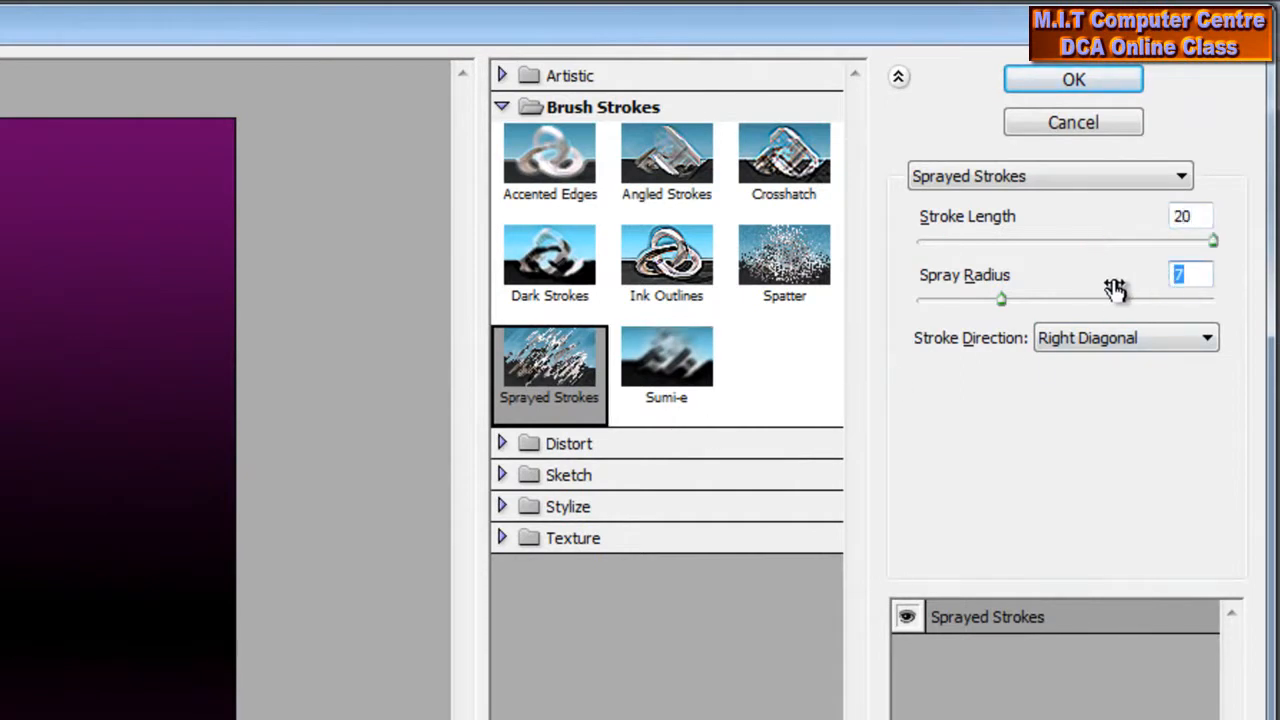
{"action": "type", "text": "25"}
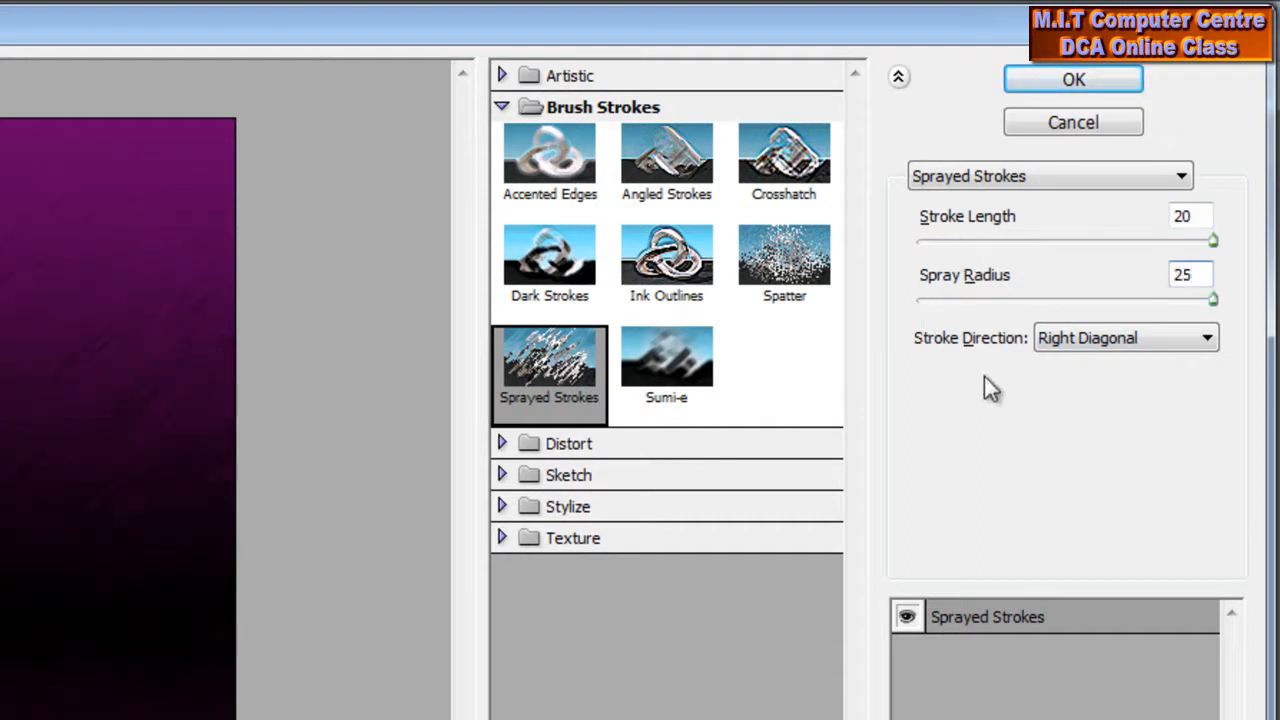
- Set the sprayed strokes' direction to Vertical and apply the filter to the background
{"action": "left_click", "coordinate": [1080, 337]}
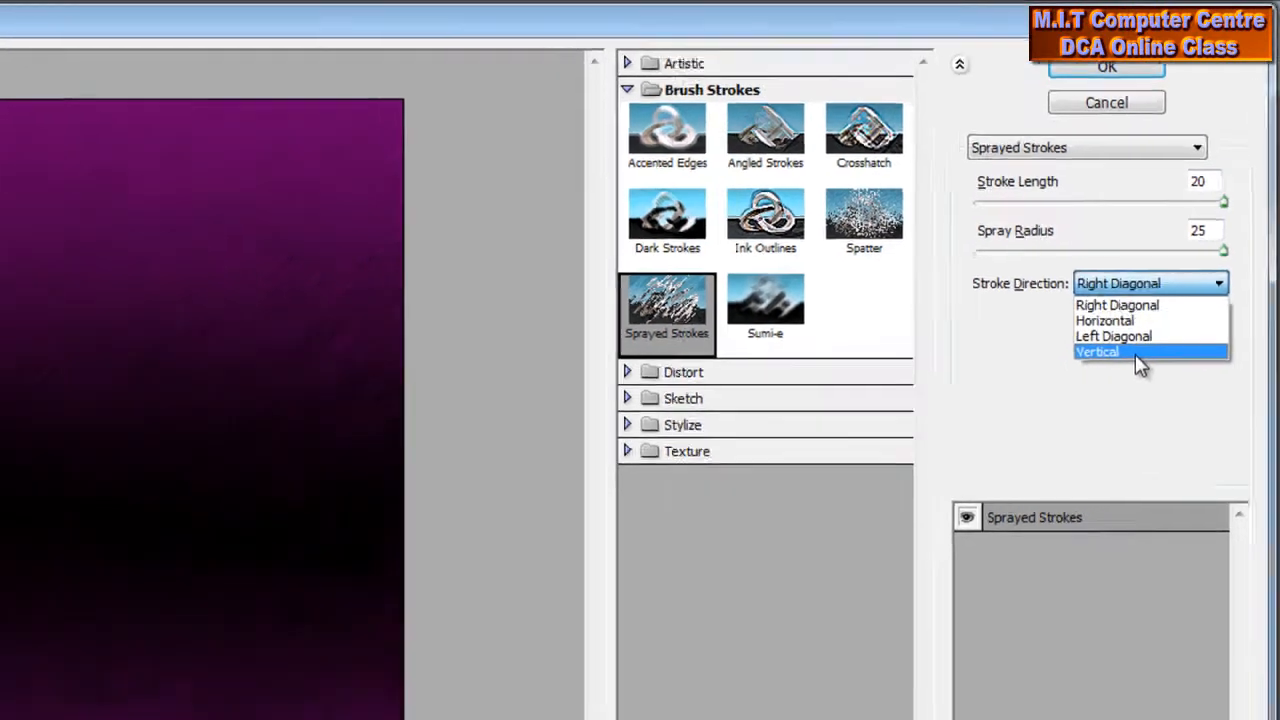
{"action": "left_click", "coordinate": [1100, 421]}
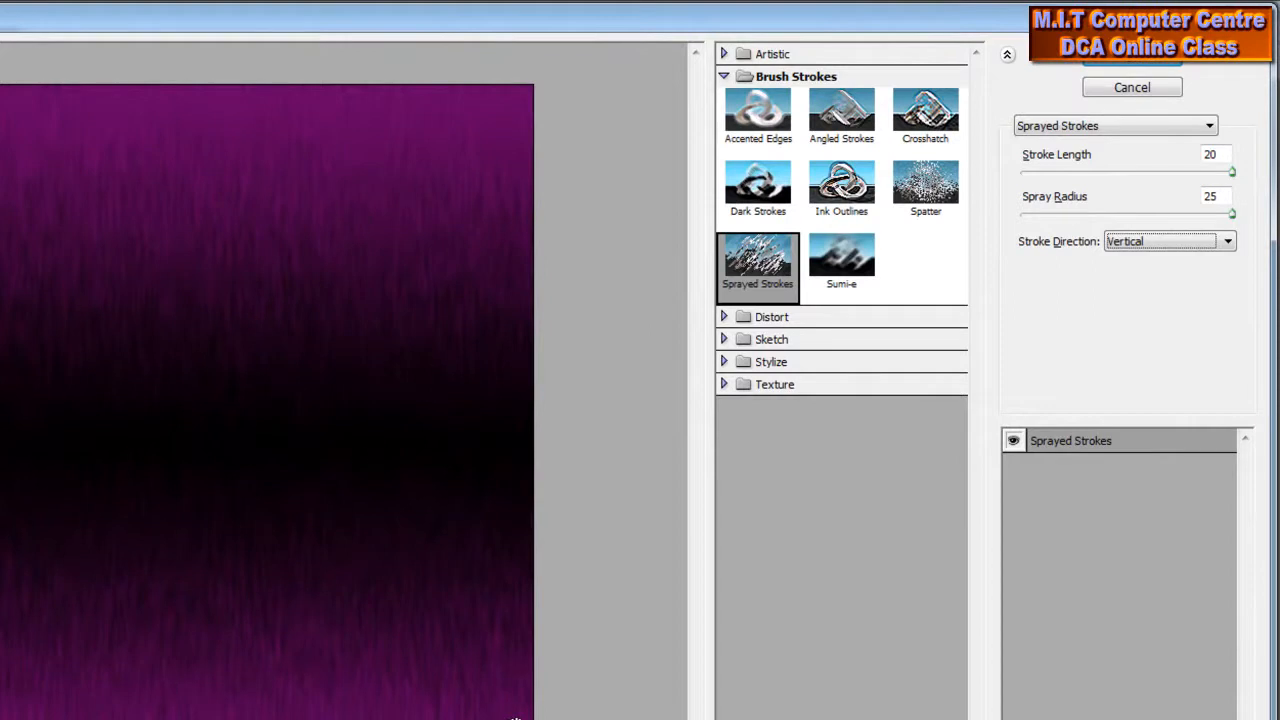
{"action": "left_click", "coordinate": [1120, 244]}
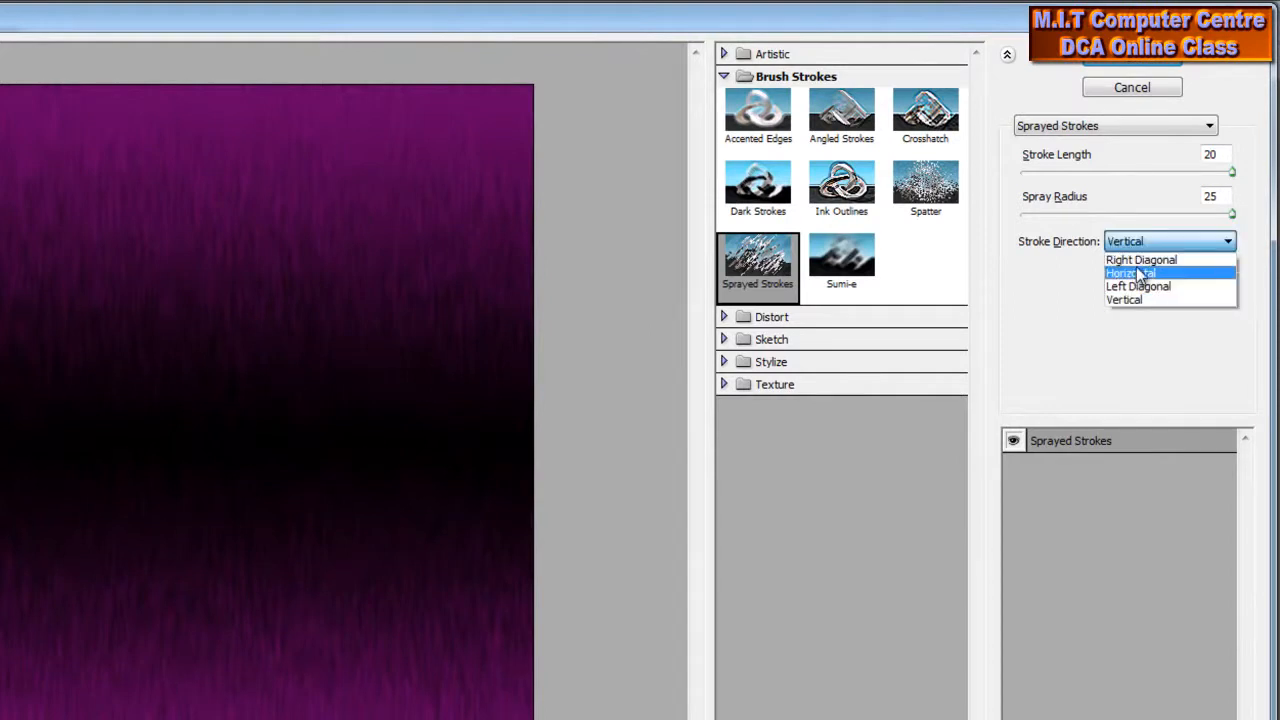
{"action": "left_click", "coordinate": [1141, 259]}
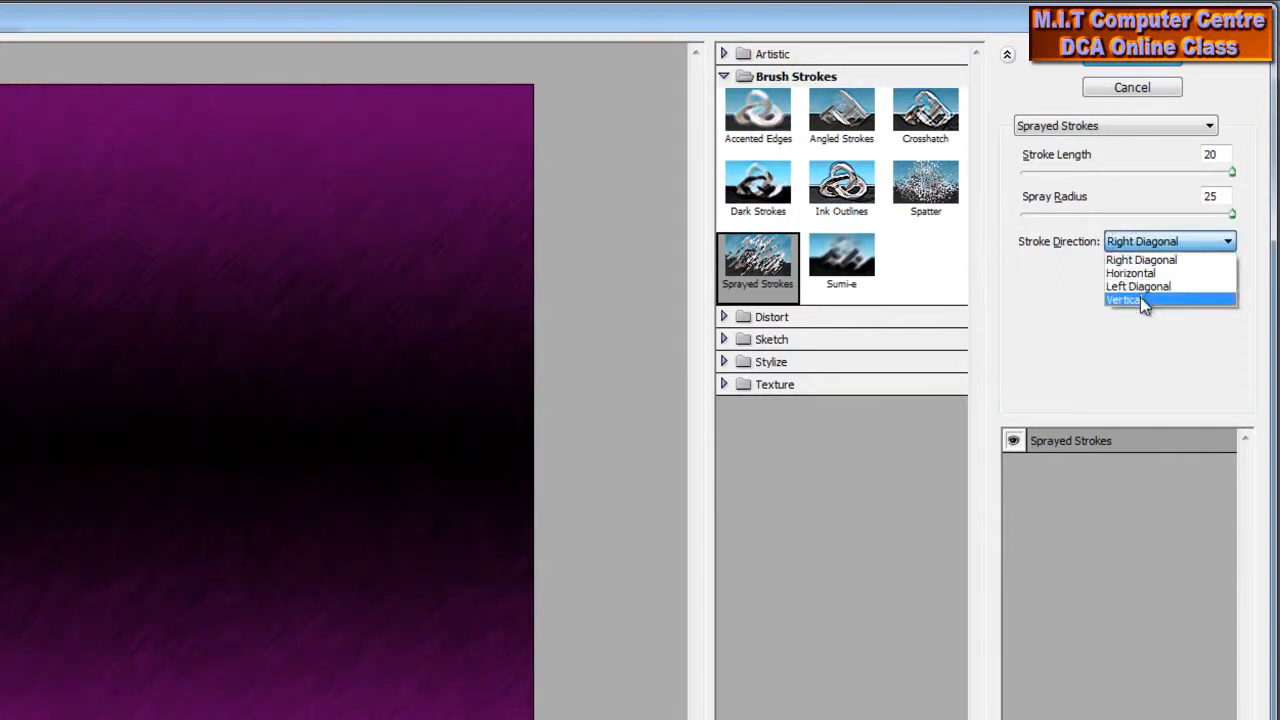
{"action": "left_click", "coordinate": [1140, 298]}
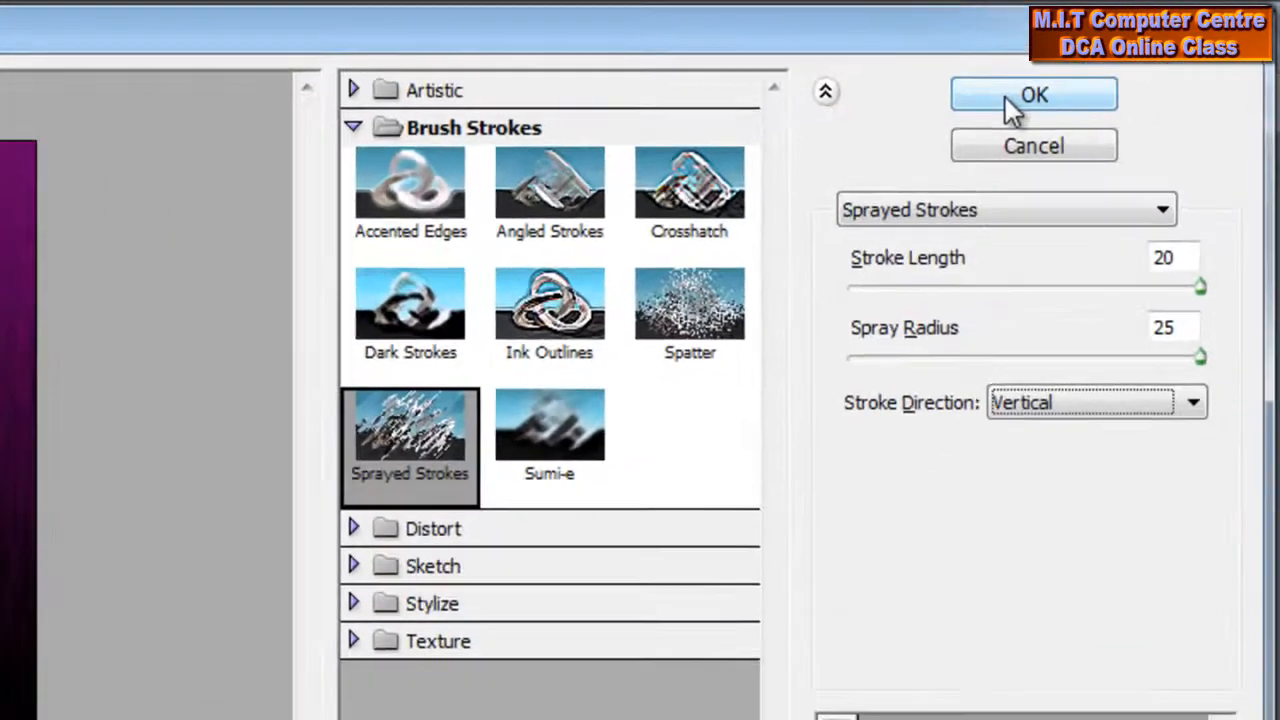
{"action": "left_click", "coordinate": [982, 106]}
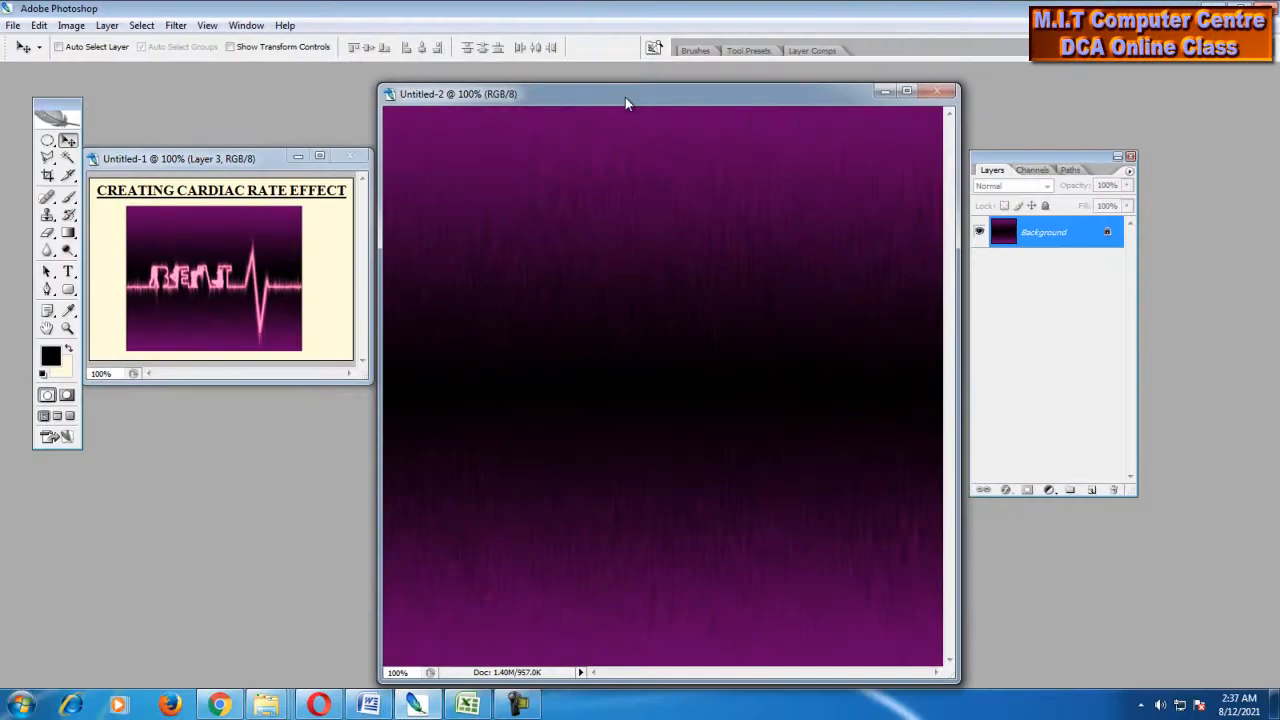
{"action": "left_click_drag", "start_coordinate": [625, 97], "coordinate": [563, 95]}
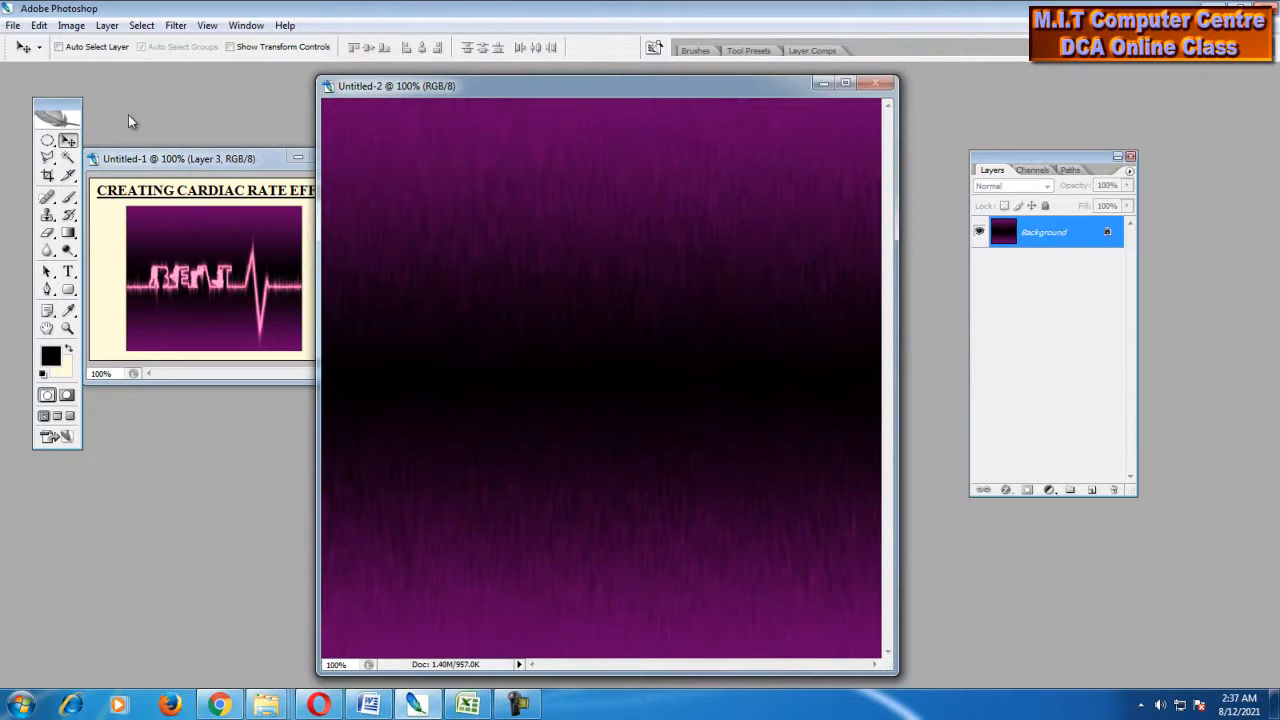
{"action": "left_click_drag", "start_coordinate": [240, 161], "coordinate": [238, 152]}
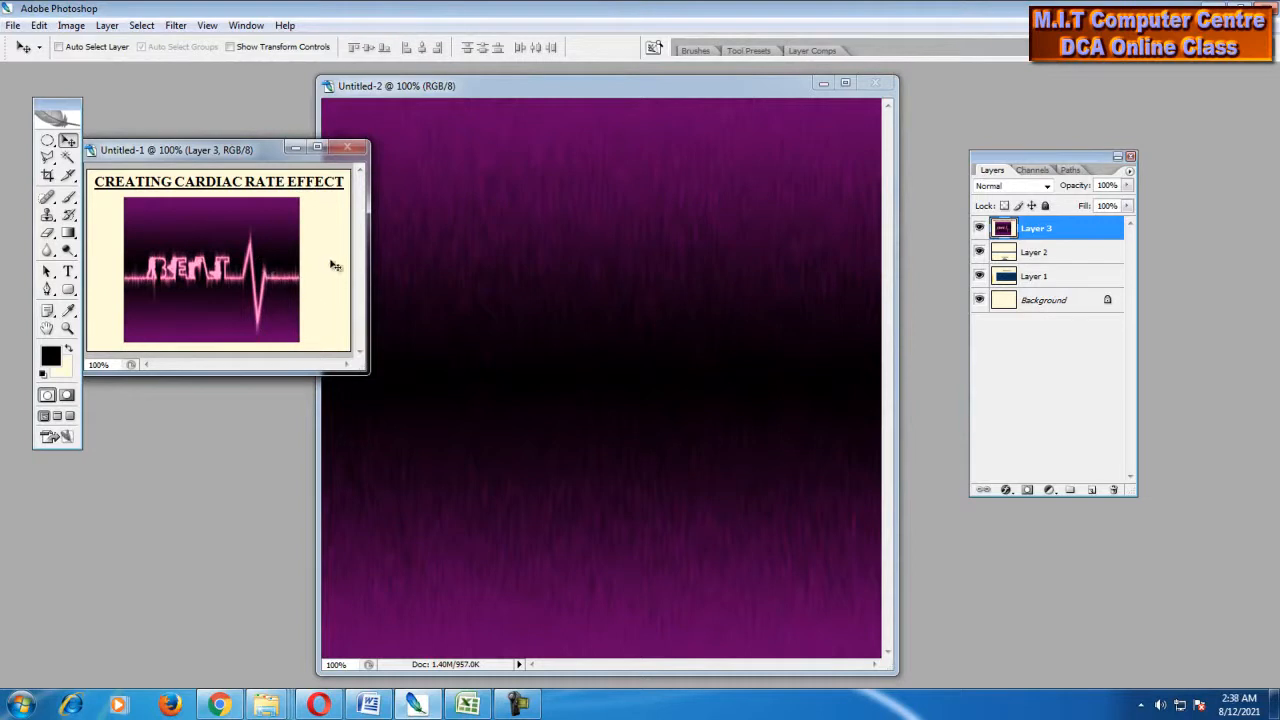
{"action": "left_click_drag", "start_coordinate": [476, 91], "coordinate": [517, 102]}
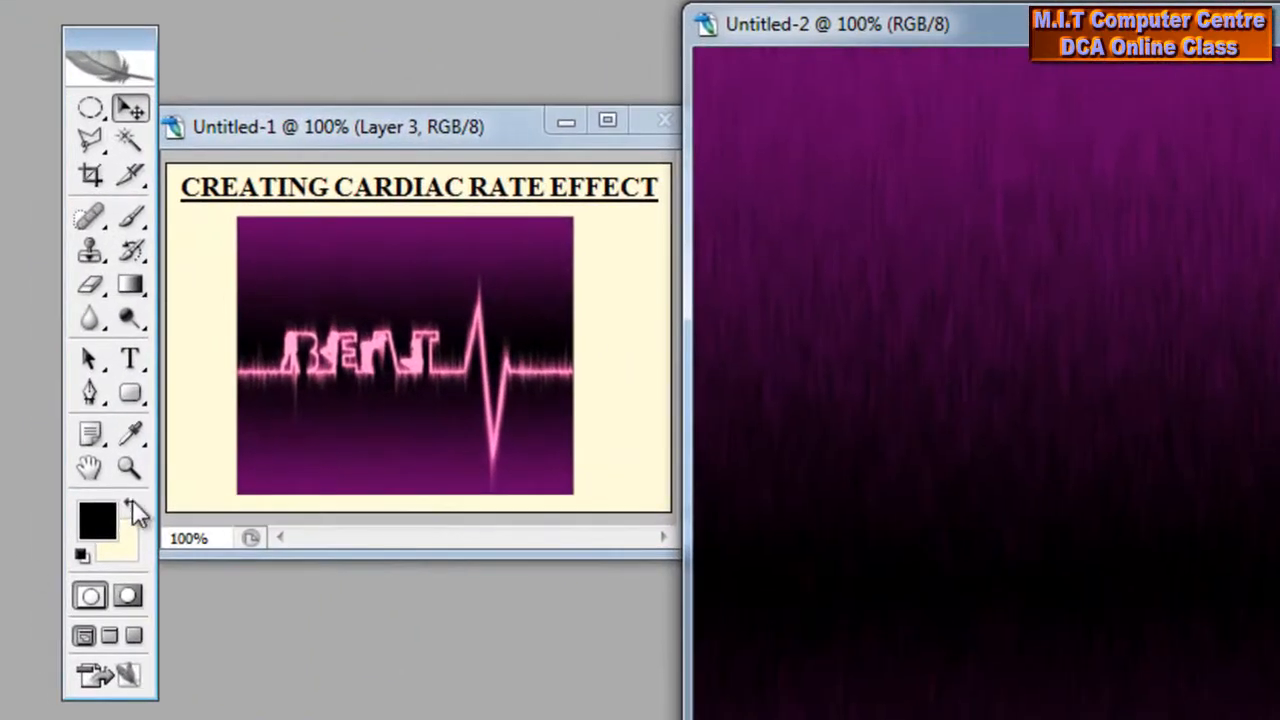
- Swap the foreground and background colors and add the text "Beat" in cream on the background's dark middle band
{"action": "left_click", "coordinate": [133, 504]}
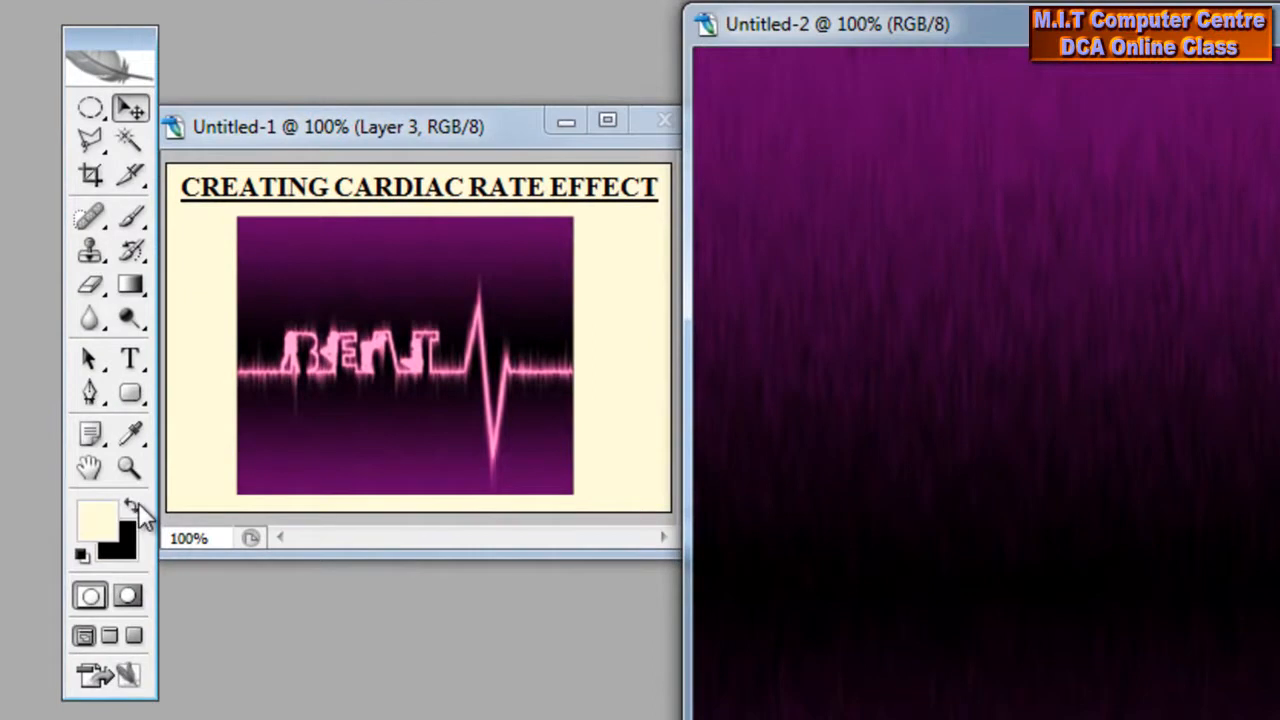
{"action": "left_click", "coordinate": [138, 361]}
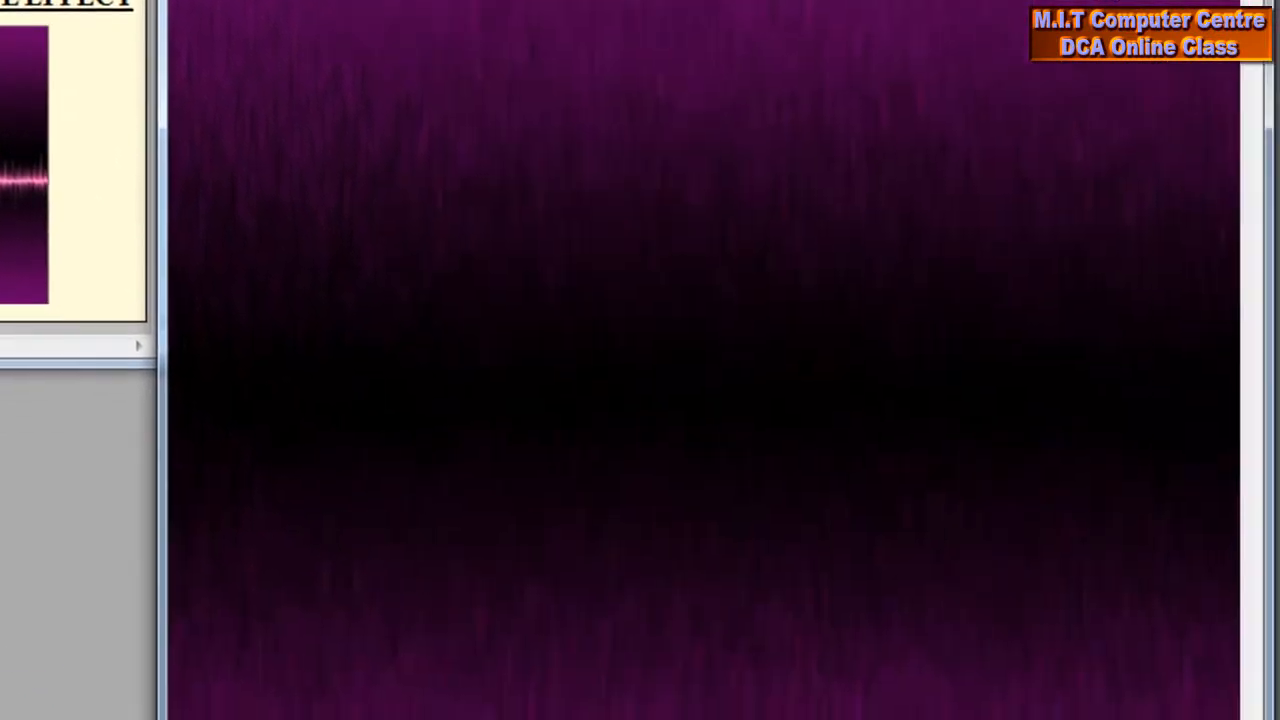
{"action": "left_click", "coordinate": [348, 431]}
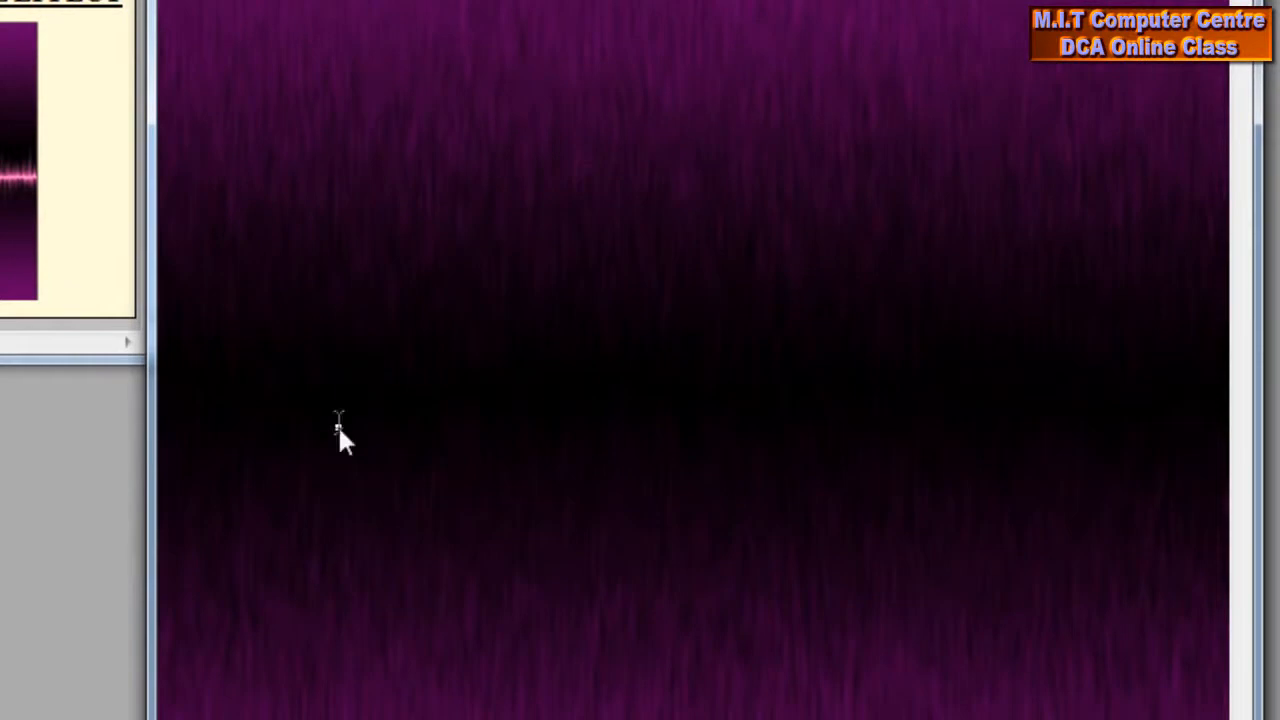
{"action": "type", "text": "B"}
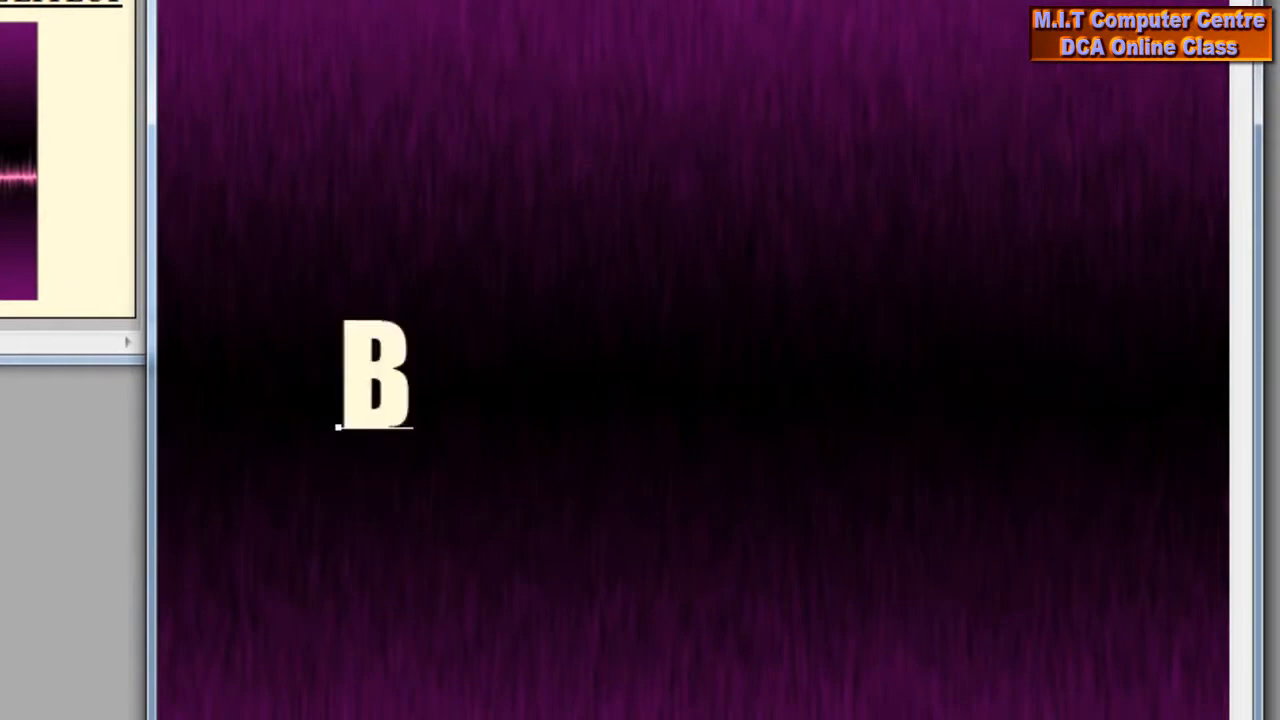
{"action": "type", "text": "eat"}
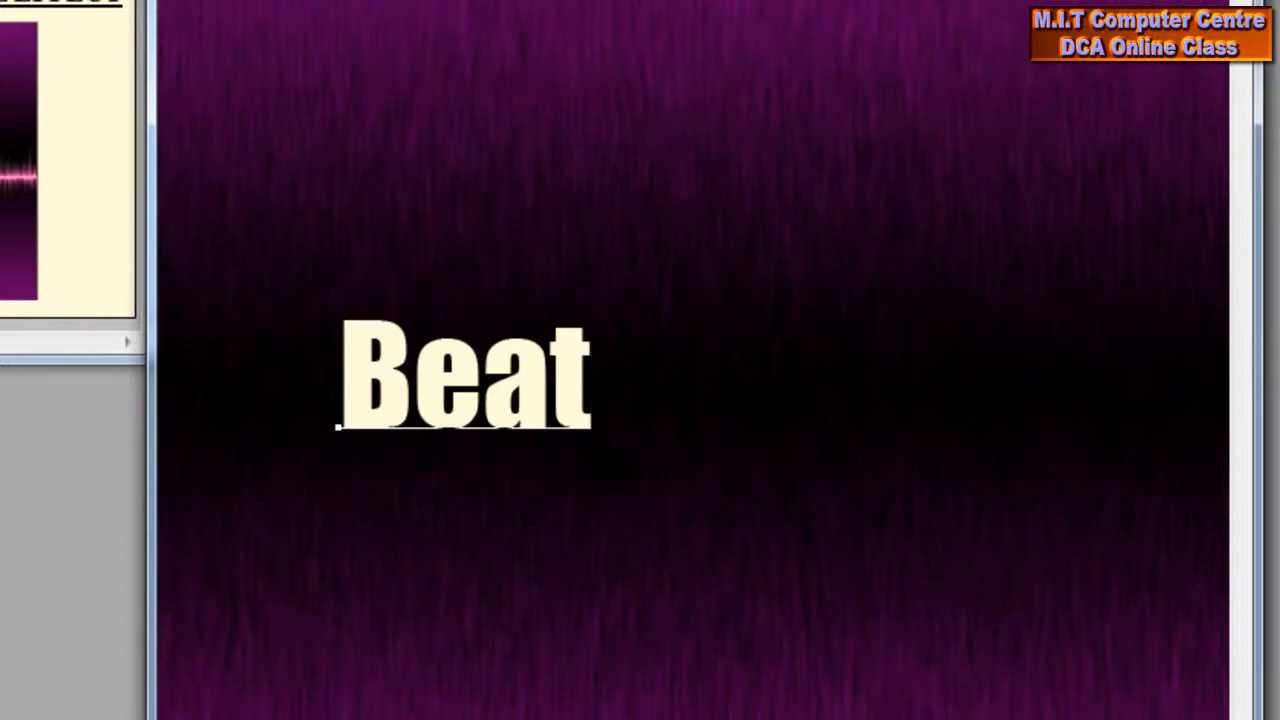
- Change the font of the whole "Beat" text to Fuzzy Cootie and shift the text slightly right and down
{"action": "key", "text": "ctrl+a"}
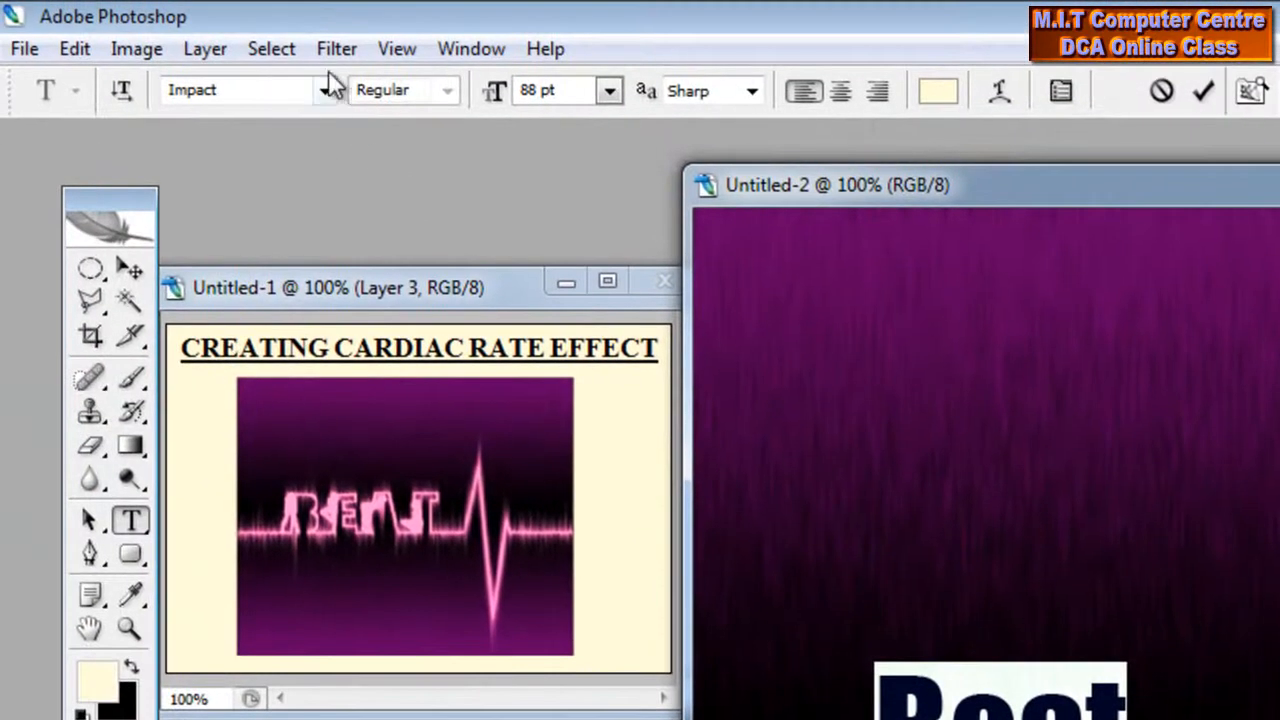
{"action": "left_click", "coordinate": [325, 90]}
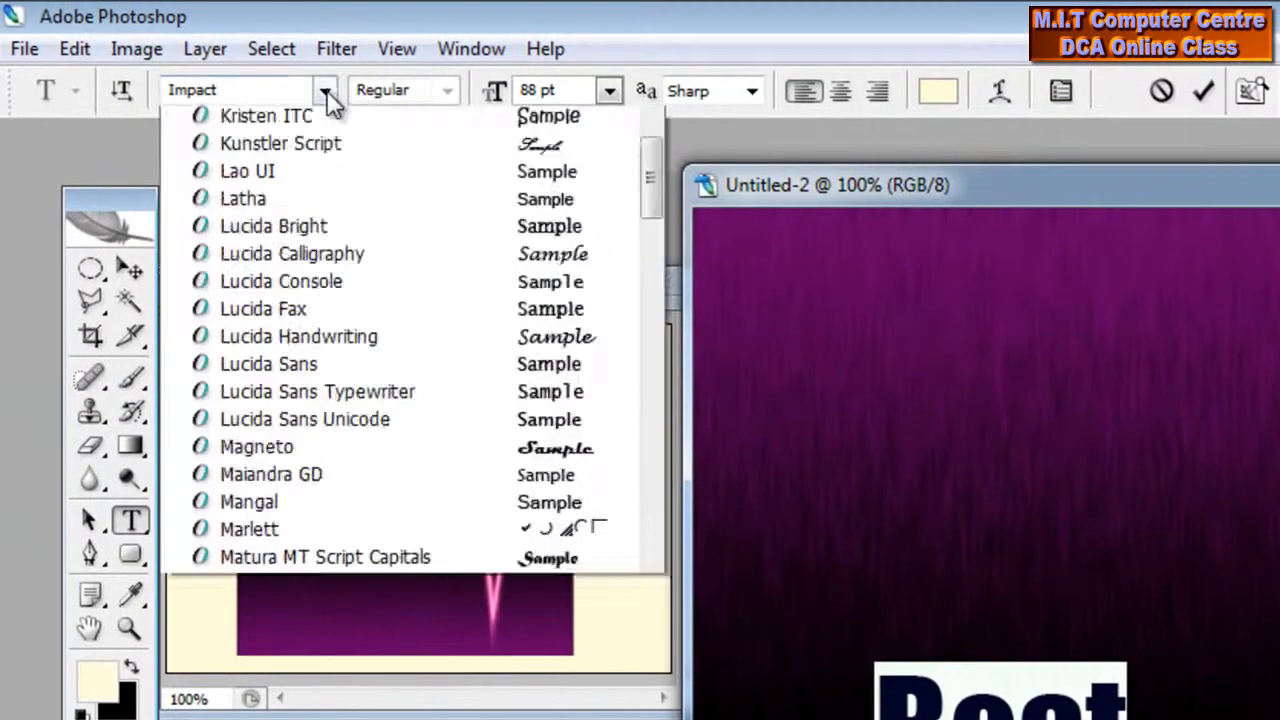
{"action": "mouse_move", "coordinate": [652, 430]}
{"action": "left_mouse_down"}
{"action": "mouse_move", "coordinate": [660, 347]}
{"action": "mouse_move", "coordinate": [657, 450]}
{"action": "left_mouse_up"}
{"action": "left_click_drag", "start_coordinate": [650, 398], "coordinate": [656, 325]}
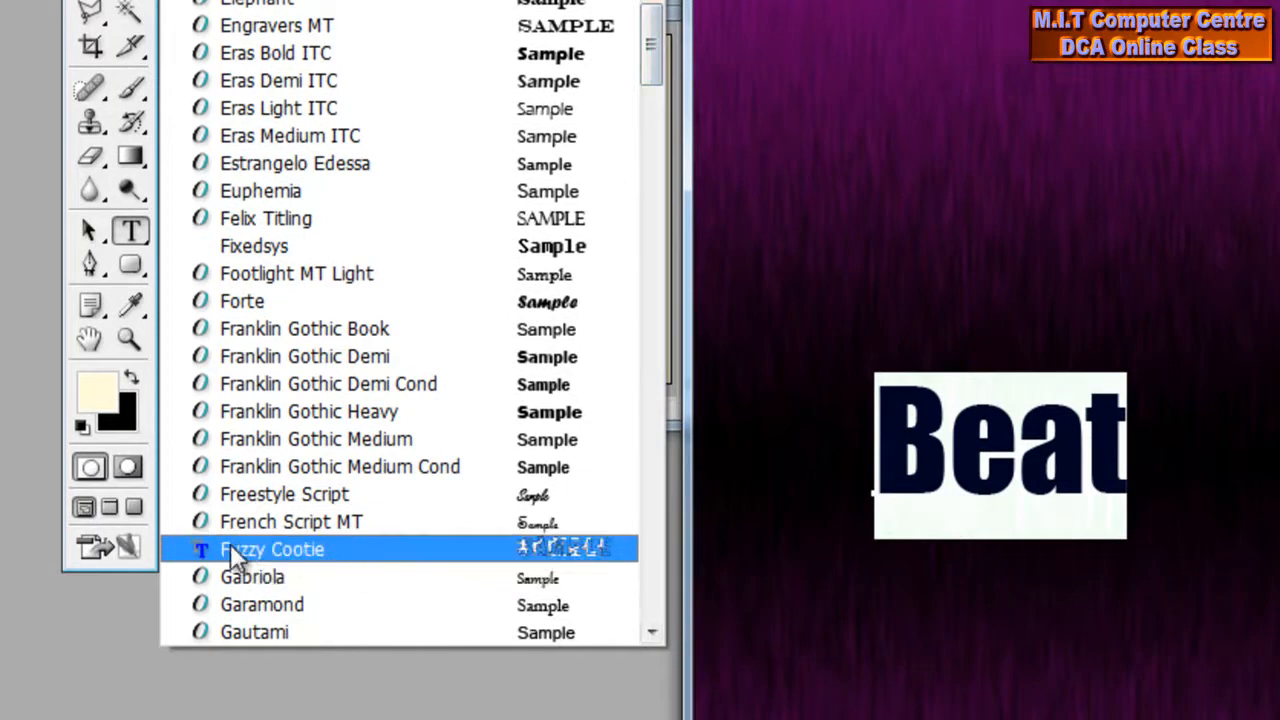
{"action": "left_click", "coordinate": [366, 555]}
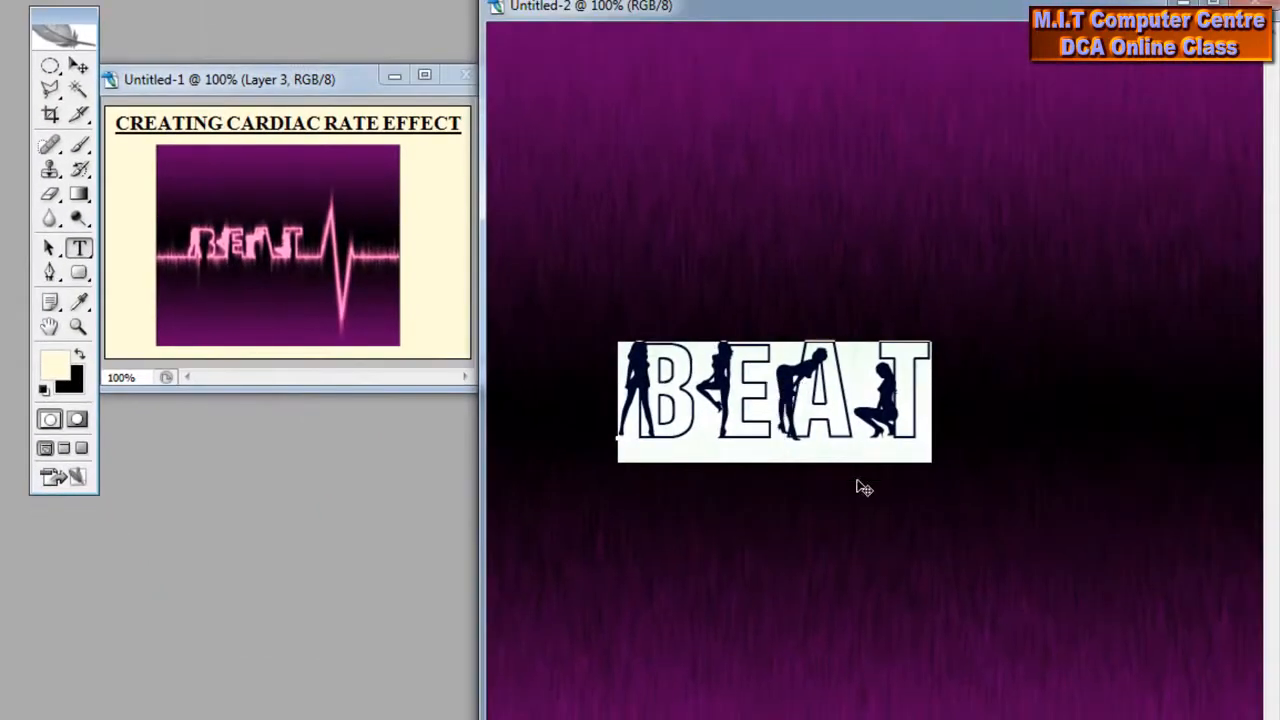
{"action": "left_click_drag", "start_coordinate": [776, 508], "coordinate": [810, 521]}
{"action": "left_click", "coordinate": [728, 425]}
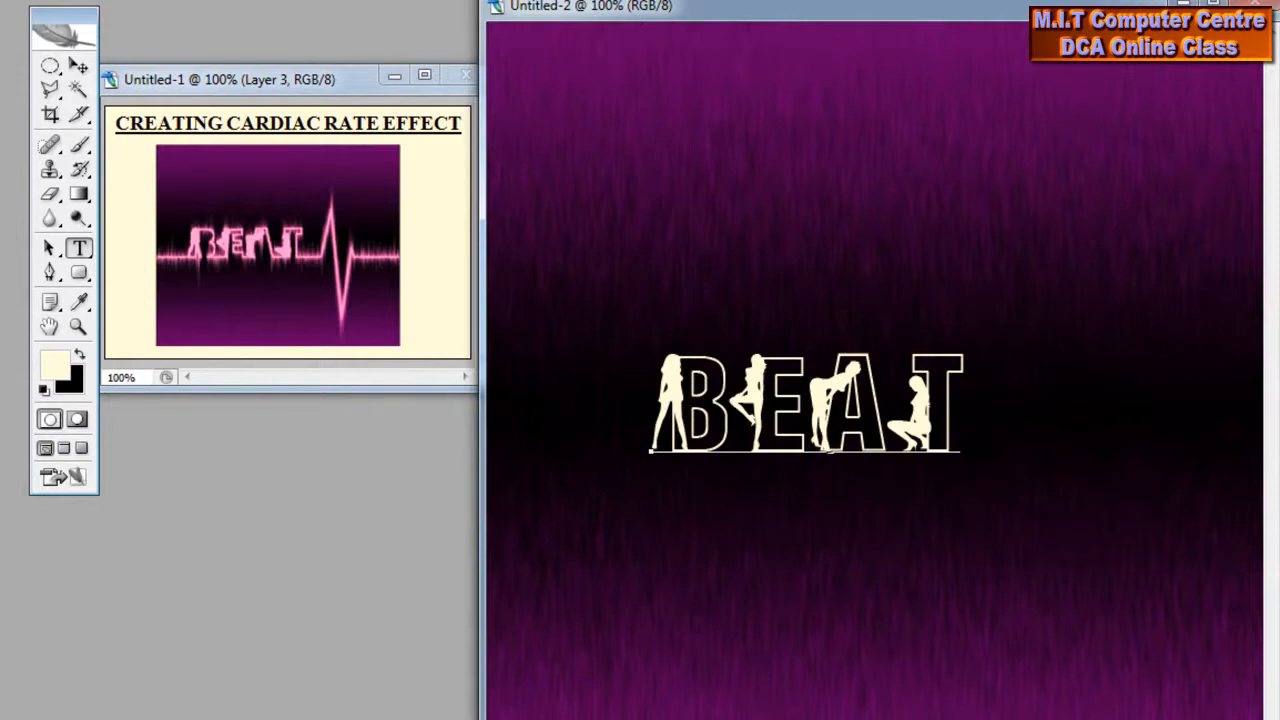
{"action": "key", "text": "ctrl+a"}
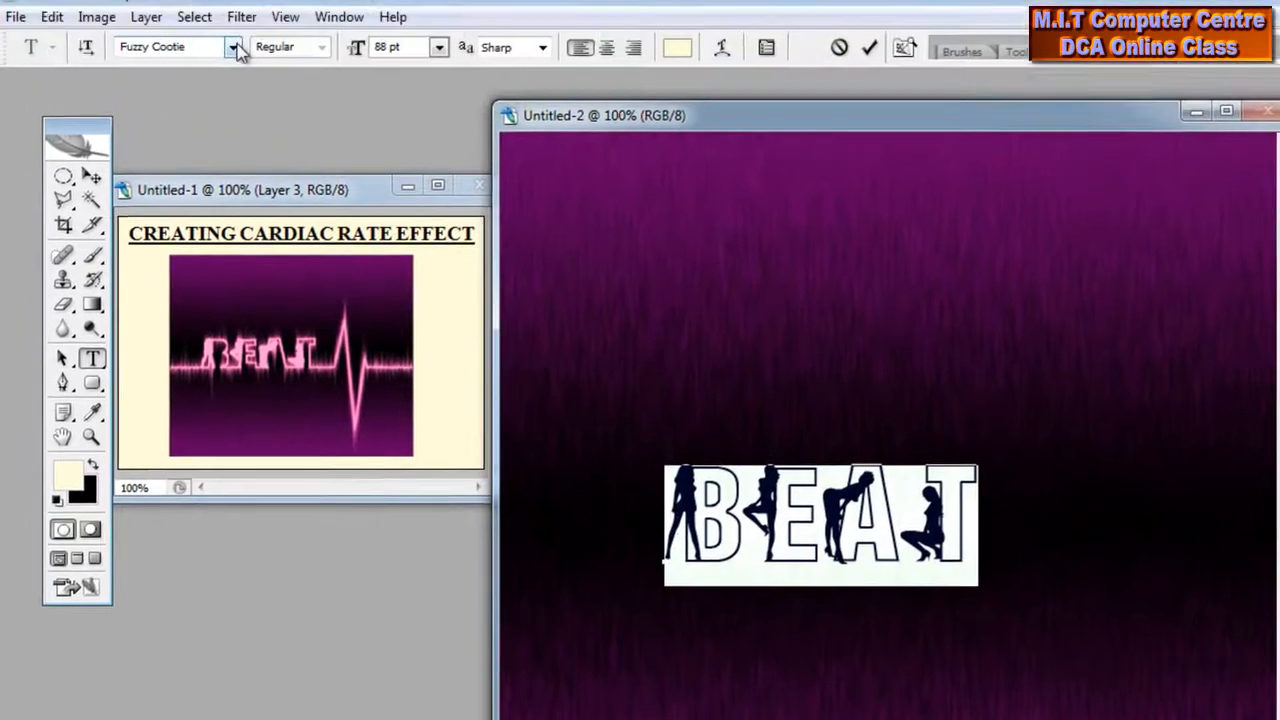
{"action": "left_click", "coordinate": [235, 65]}
{"action": "left_click_drag", "start_coordinate": [472, 302], "coordinate": [480, 230]}
{"action": "left_click", "coordinate": [752, 540]}
{"action": "left_click", "coordinate": [823, 560]}
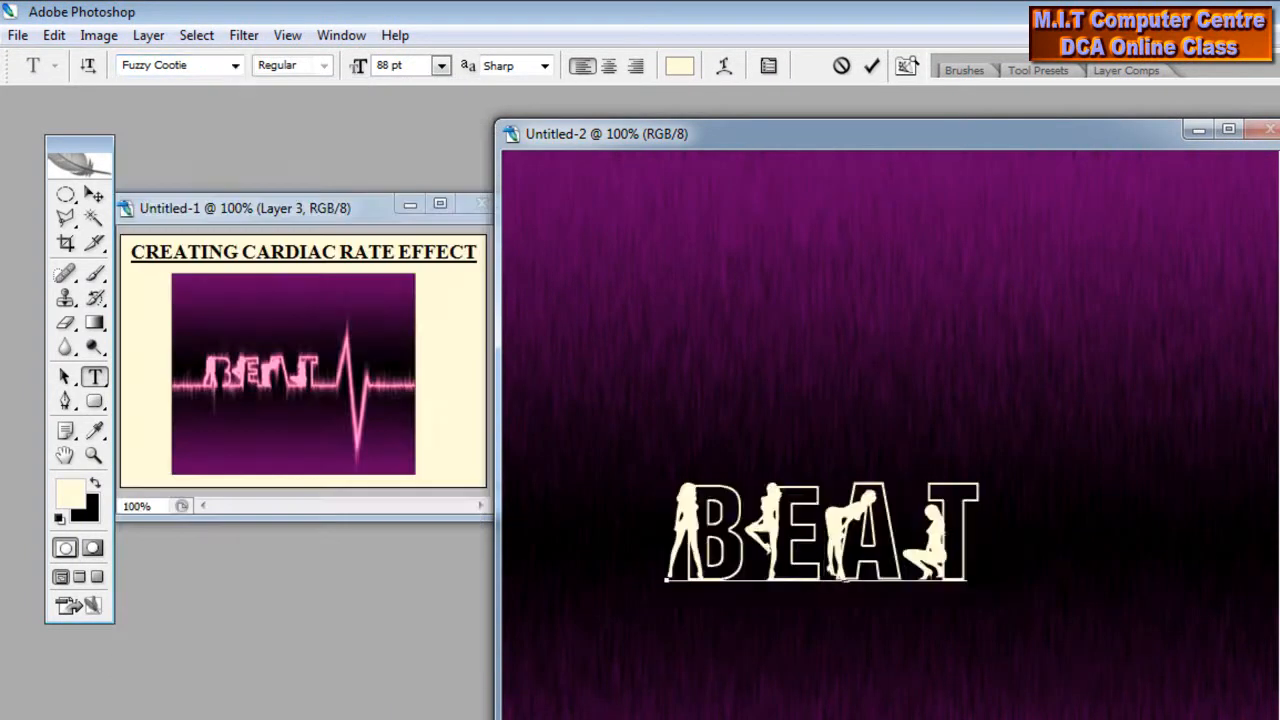
- Commit the text, move it slightly left and up within the dark band, and maximize the document window
{"action": "left_click", "coordinate": [94, 195]}
{"action": "left_click_drag", "start_coordinate": [709, 553], "coordinate": [664, 557]}
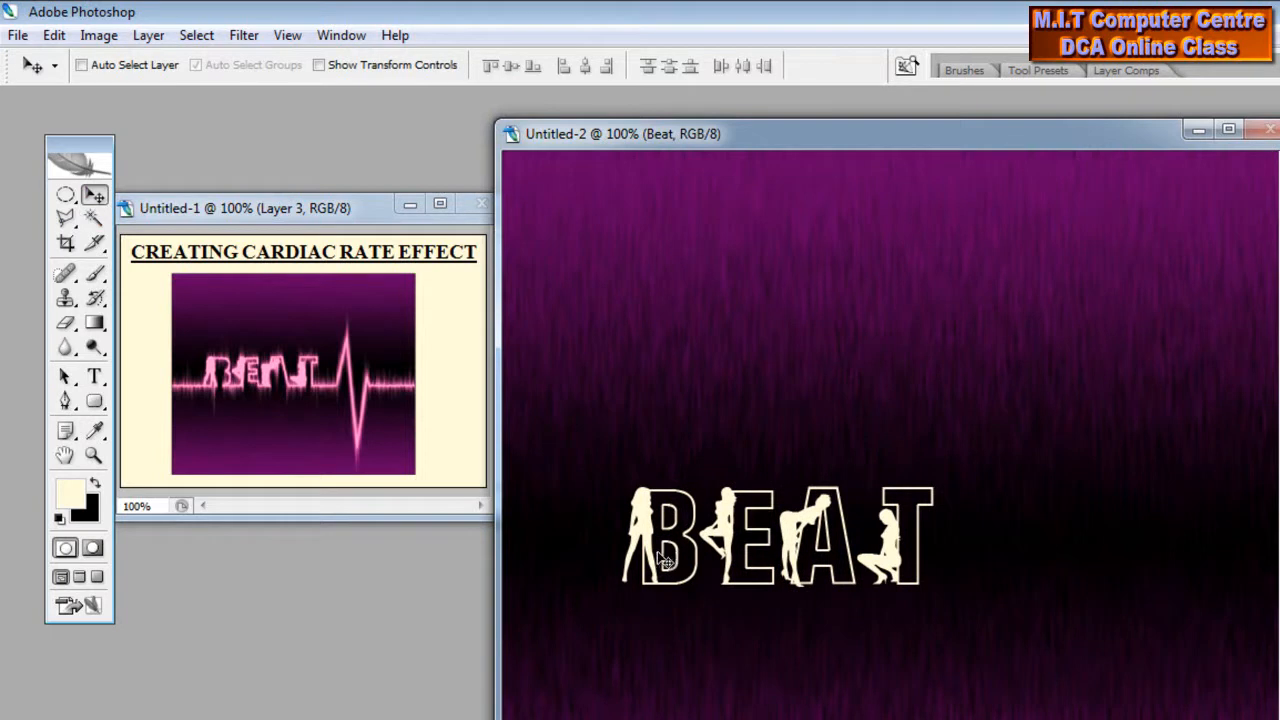
{"action": "left_click_drag", "start_coordinate": [661, 559], "coordinate": [660, 545]}
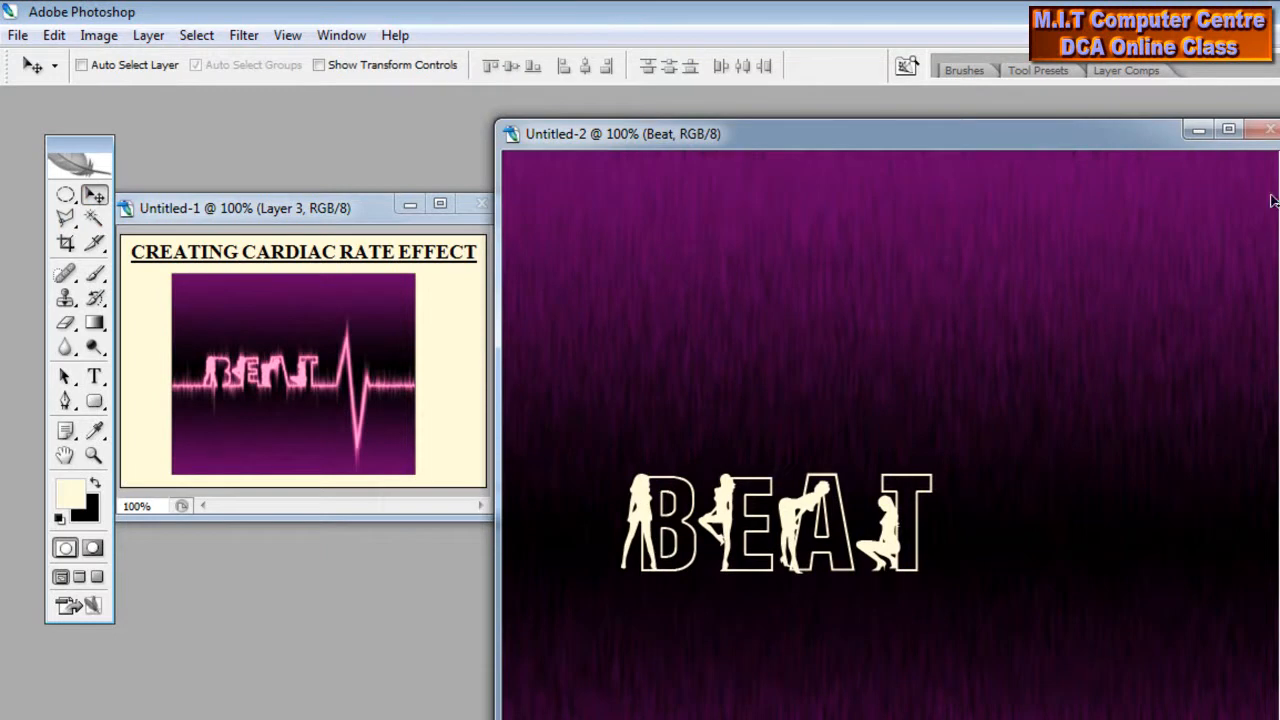
{"action": "left_click", "coordinate": [1228, 129]}
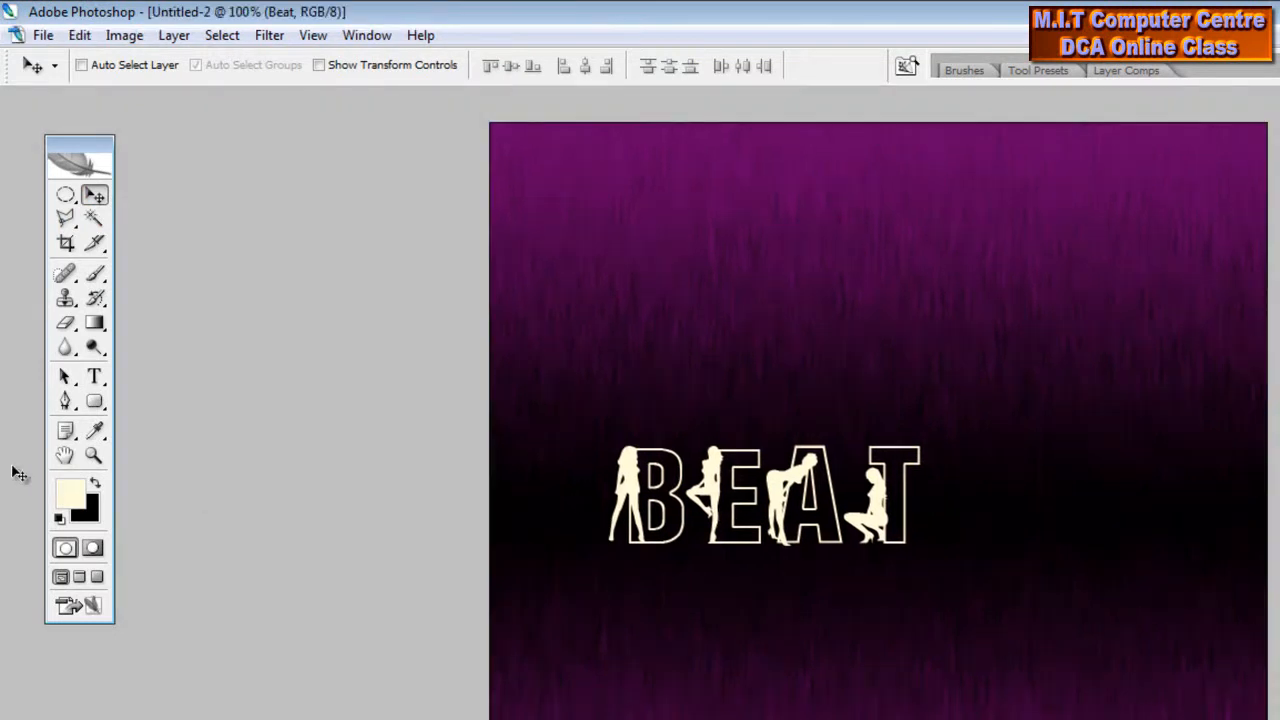
- Try a 1 px horizontal line along the base of the "Beat" text, undo it, and open the line weight for editing
{"action": "left_click", "coordinate": [102, 406]}
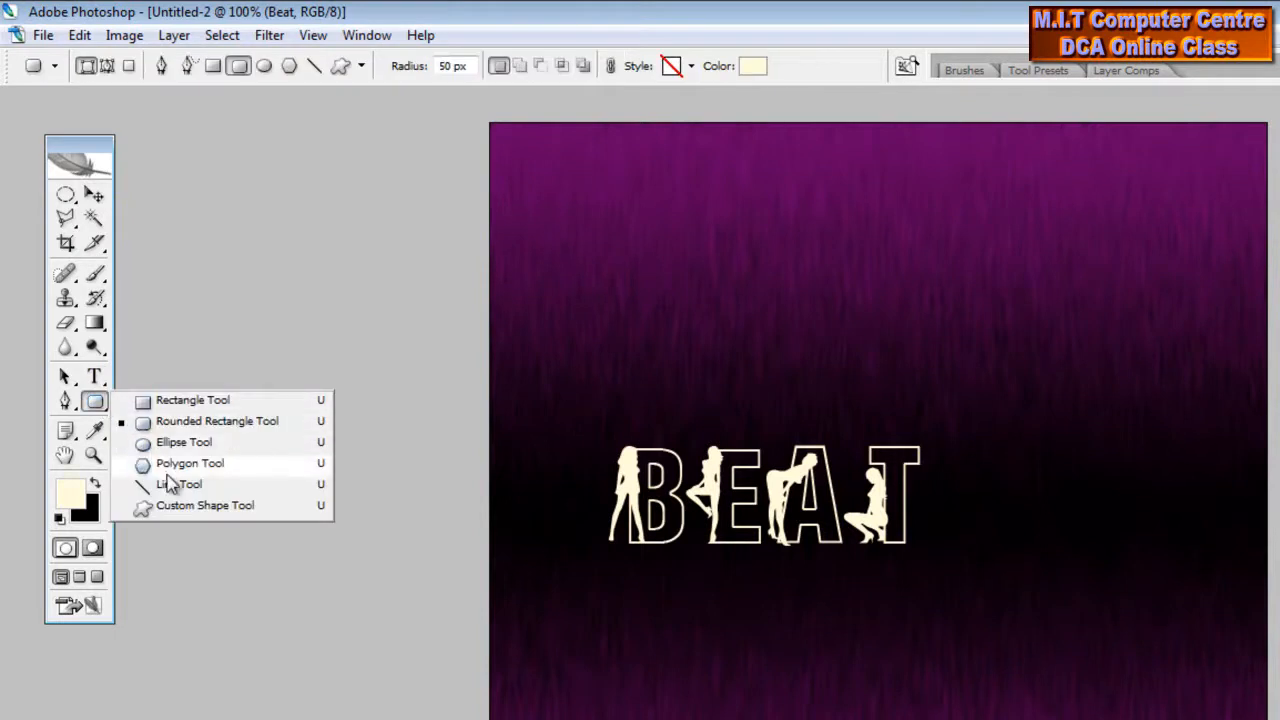
{"action": "left_click", "coordinate": [178, 485]}
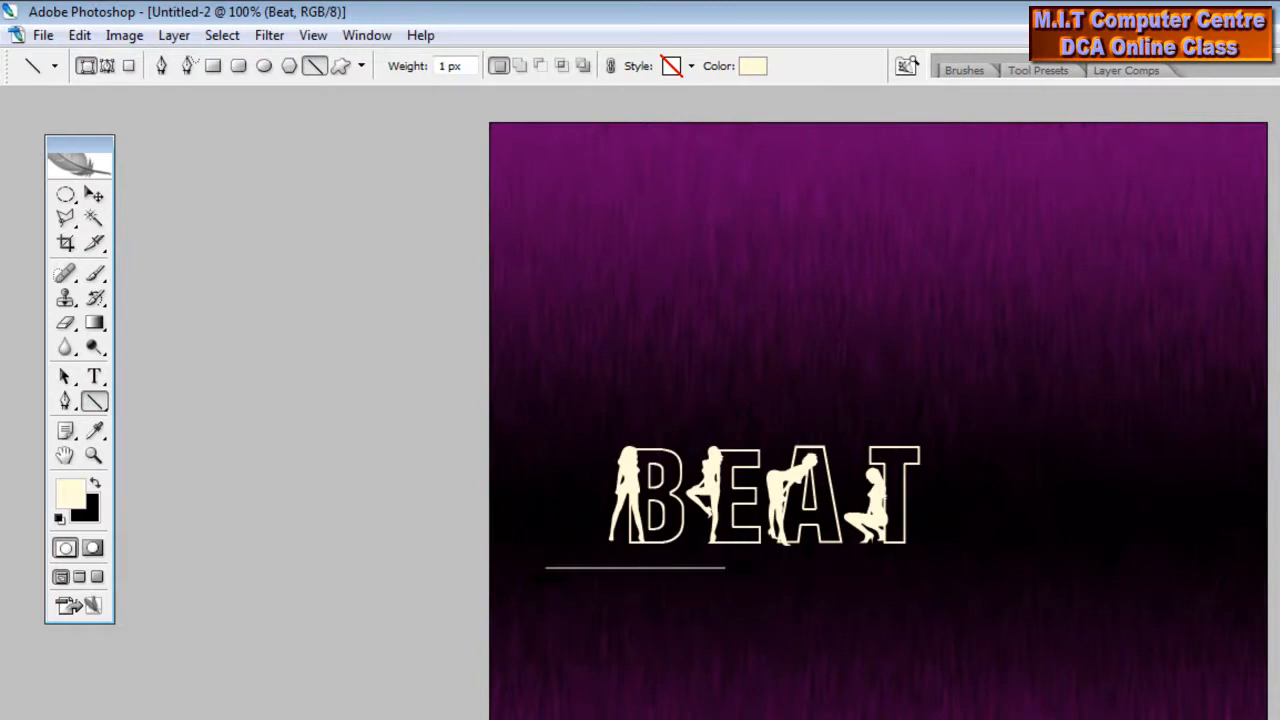
{"action": "left_click_drag", "start_coordinate": [619, 565], "coordinate": [1011, 567]}
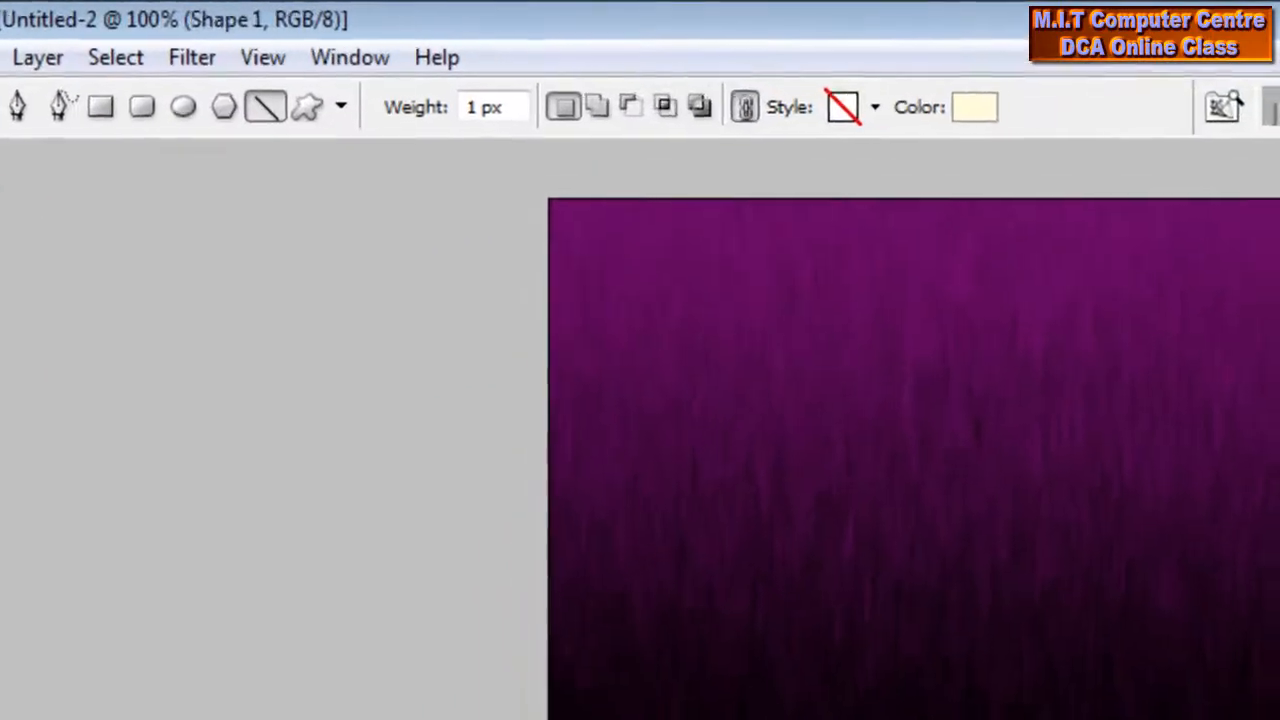
{"action": "key", "text": "ctrl+e"}
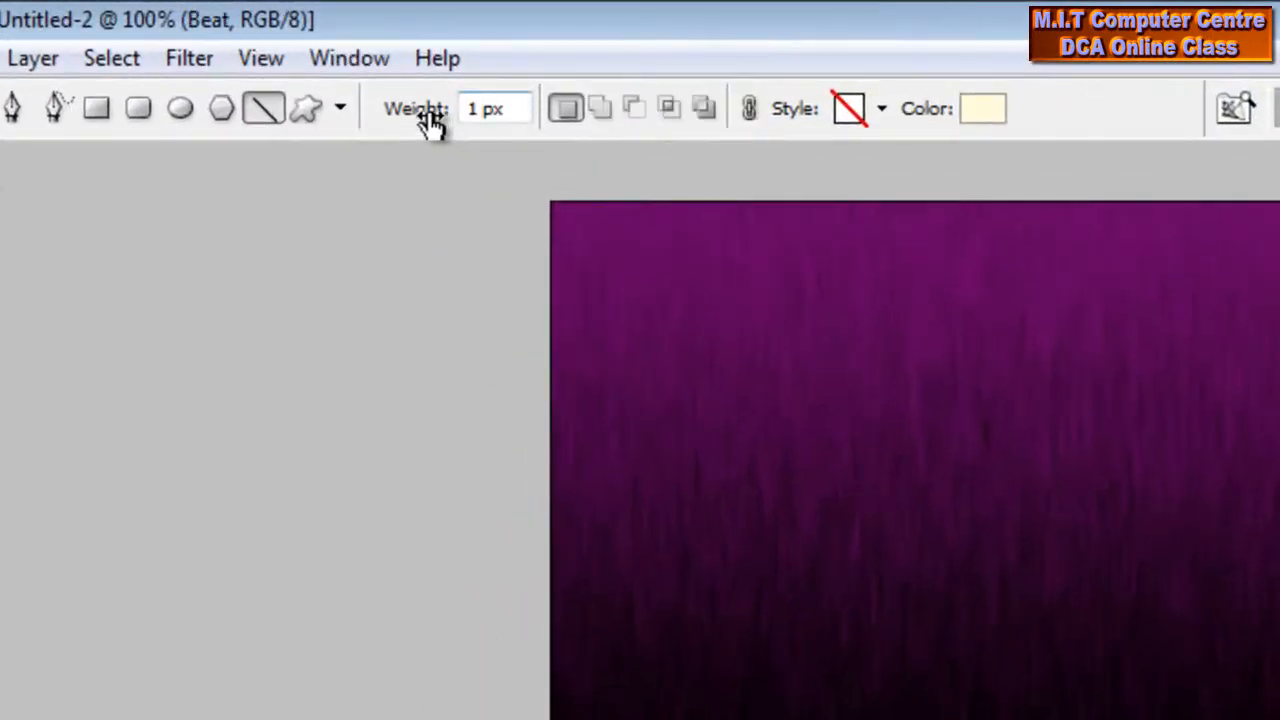
{"action": "double_click", "coordinate": [478, 108]}
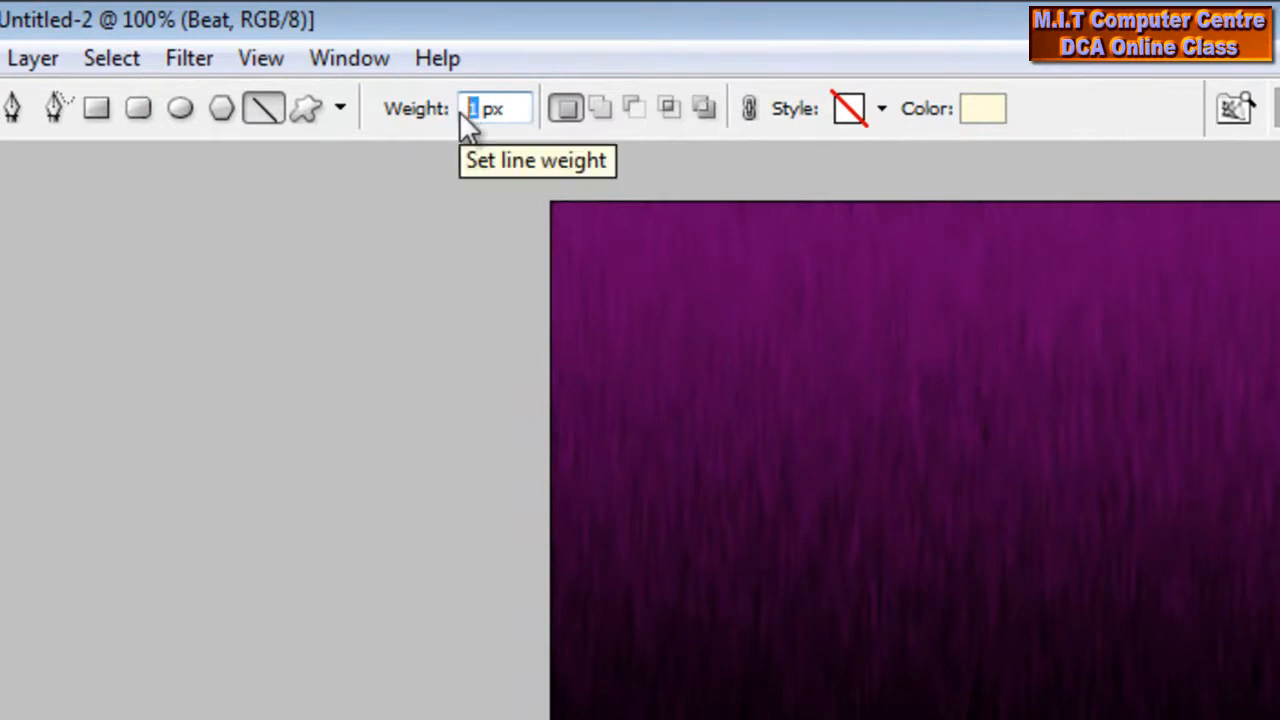
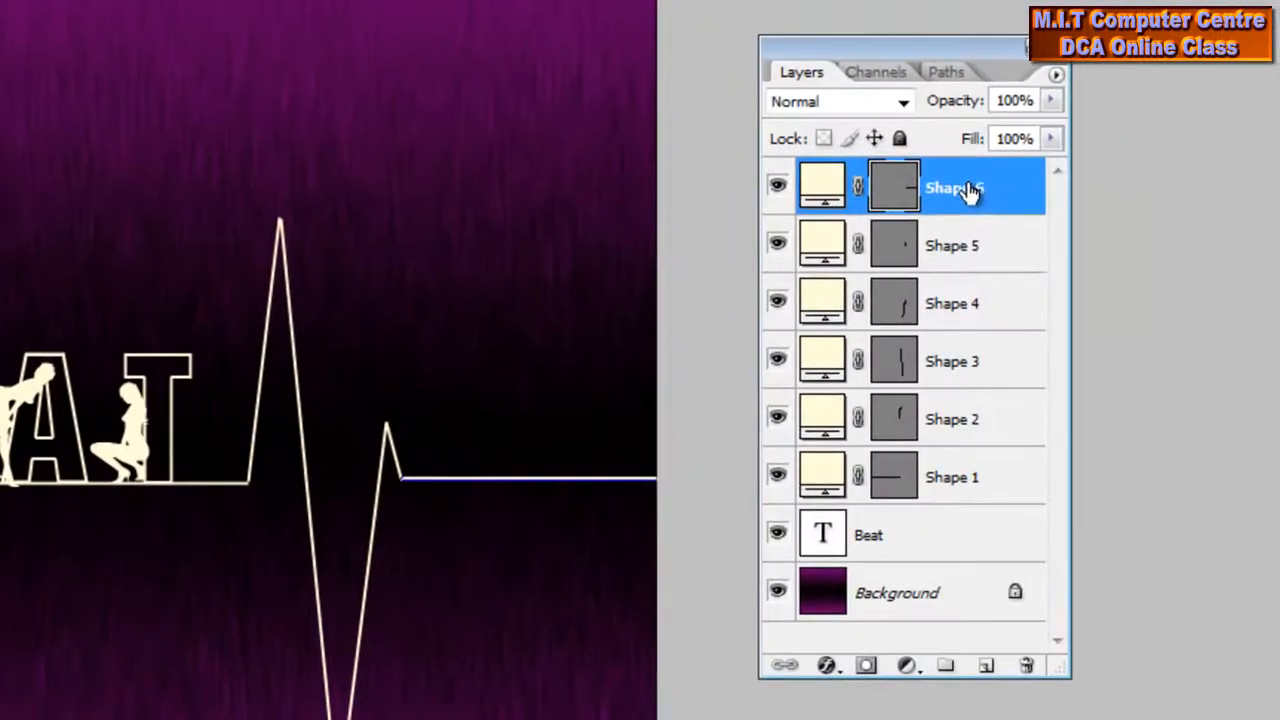
- Merge the six heartbeat line layers, Shape 1 to Shape 6, with the "Beat" text layer into one layer
{"action": "left_click", "coordinate": [968, 193]}
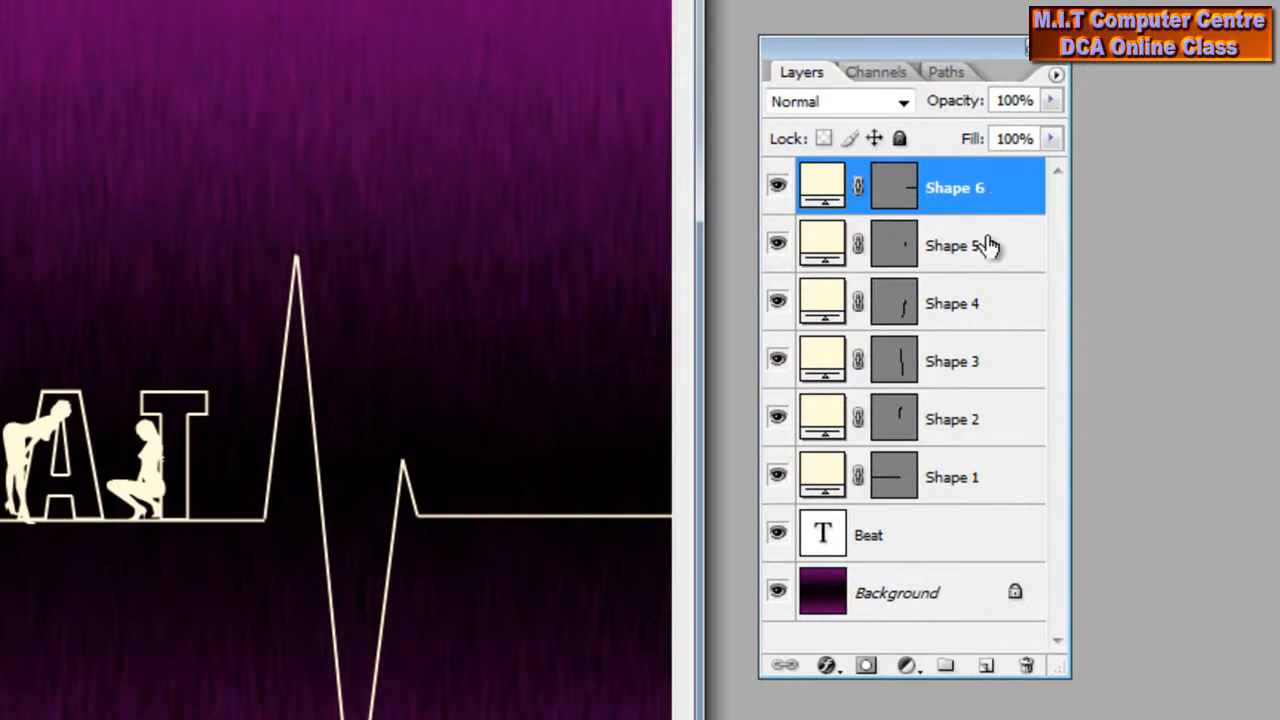
{"action": "left_click", "coordinate": [965, 540], "text": "shift"}
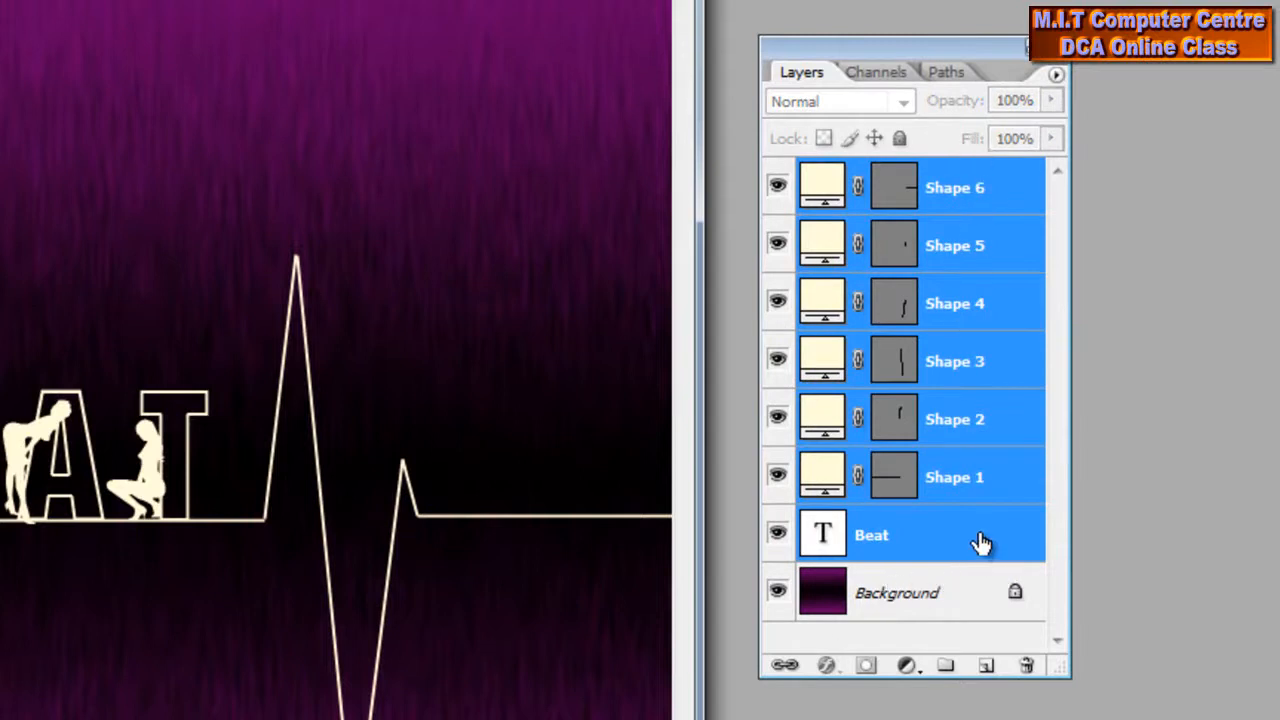
{"action": "key", "text": "ctrl+e"}
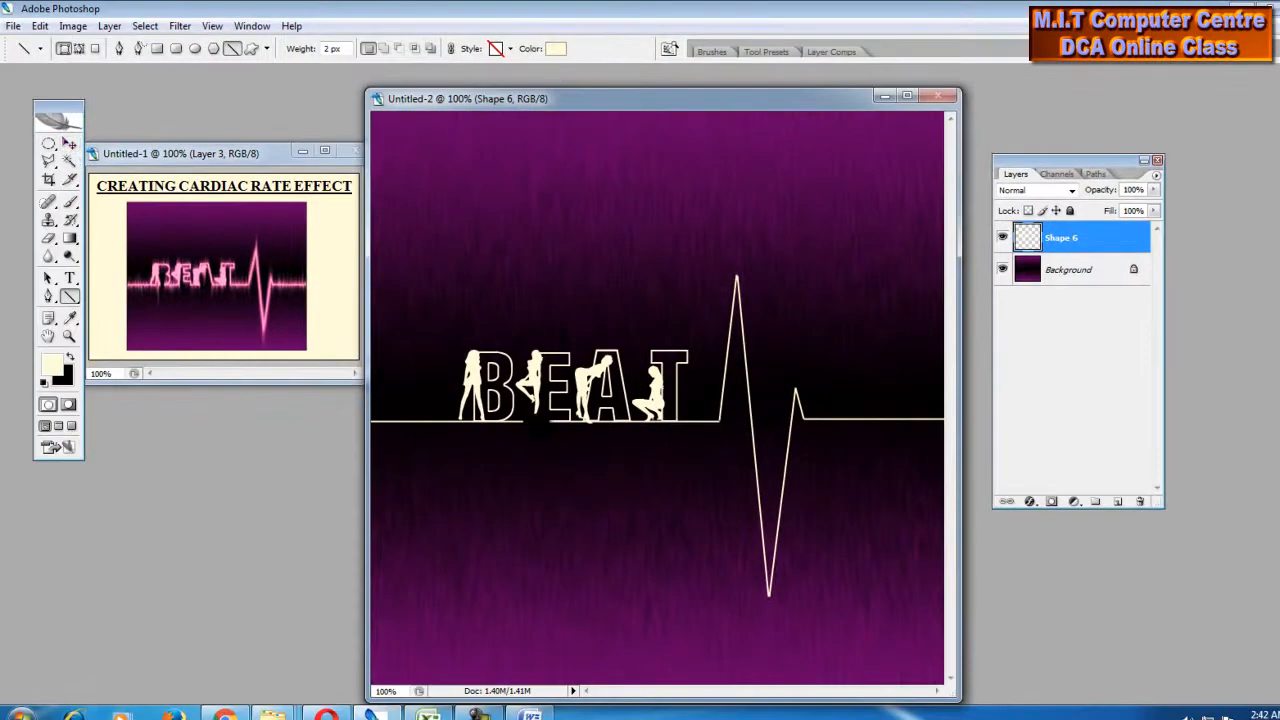
- Set up the Eraser with 100% hardness and a 20 px brush size
{"action": "left_click", "coordinate": [270, 157]}
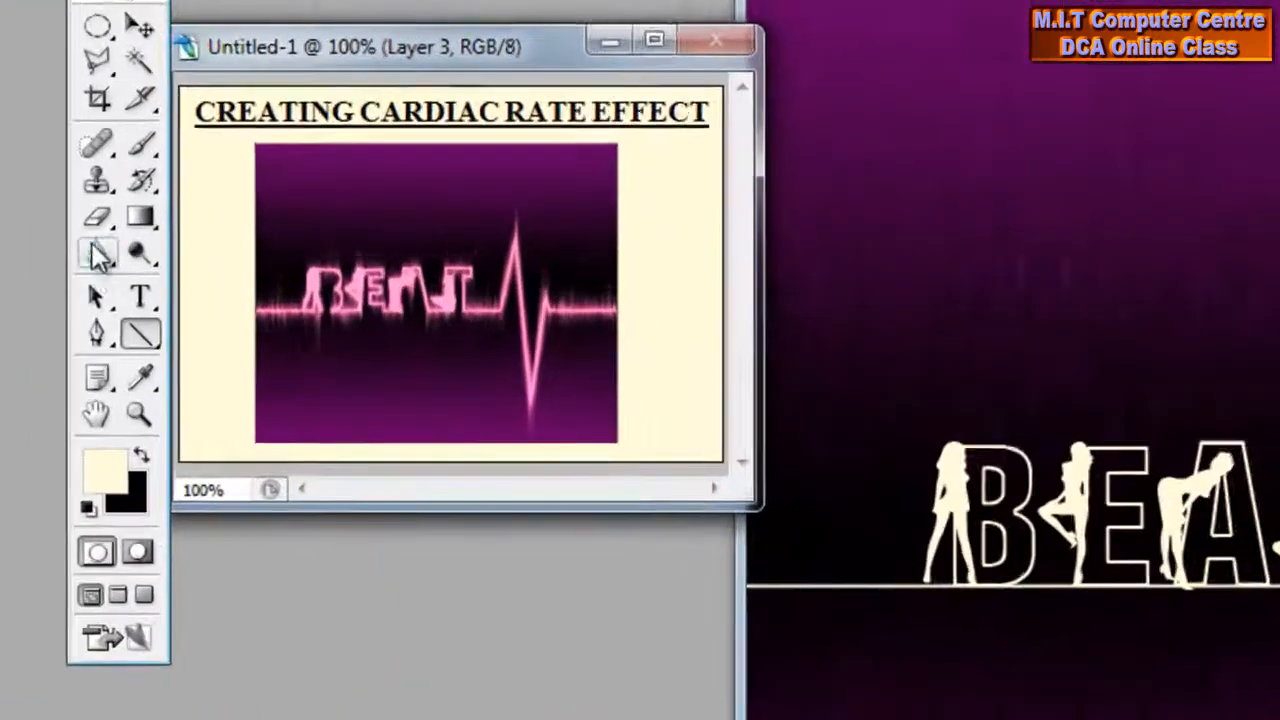
{"action": "left_click", "coordinate": [96, 220]}
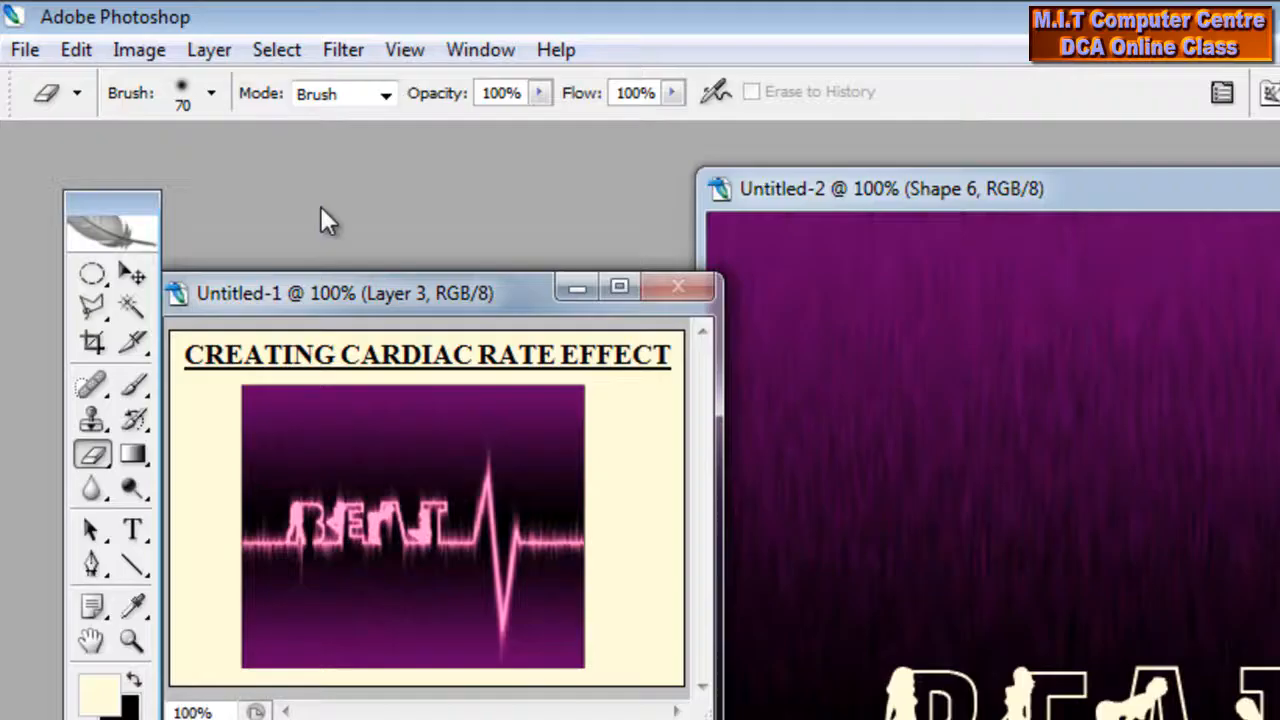
{"action": "left_click", "coordinate": [212, 94]}
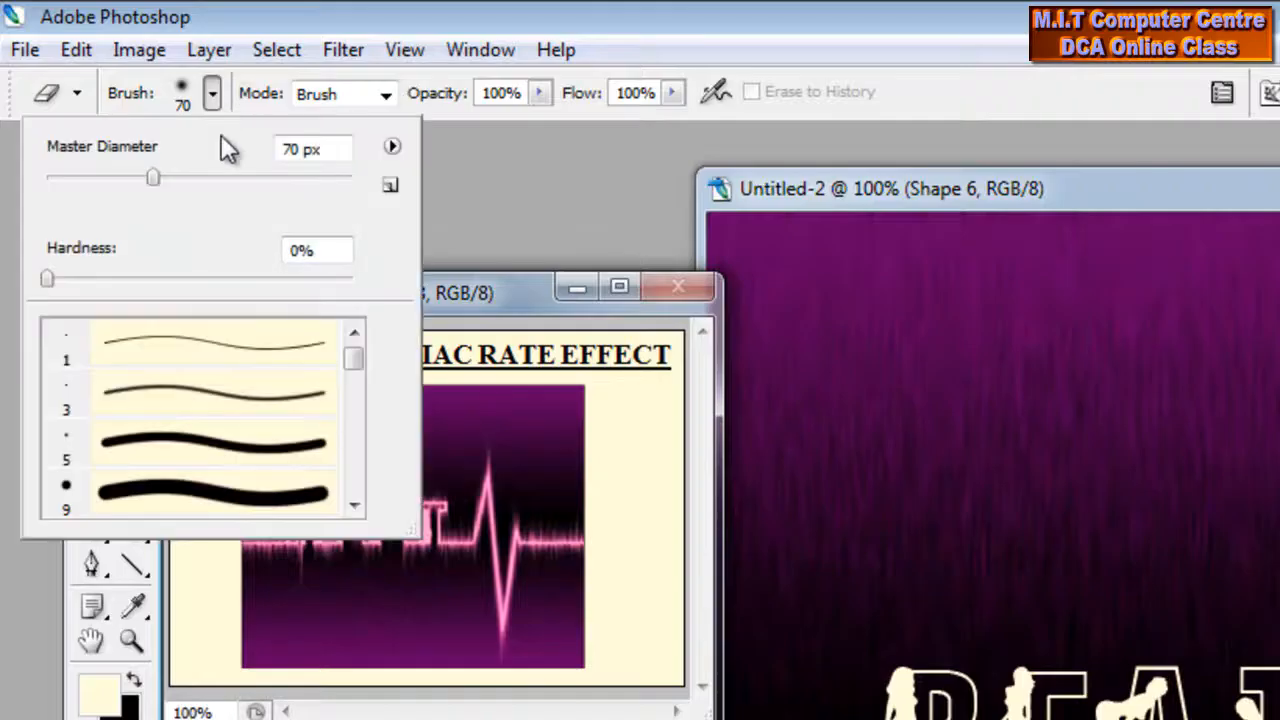
{"action": "left_click_drag", "start_coordinate": [57, 283], "coordinate": [378, 296]}
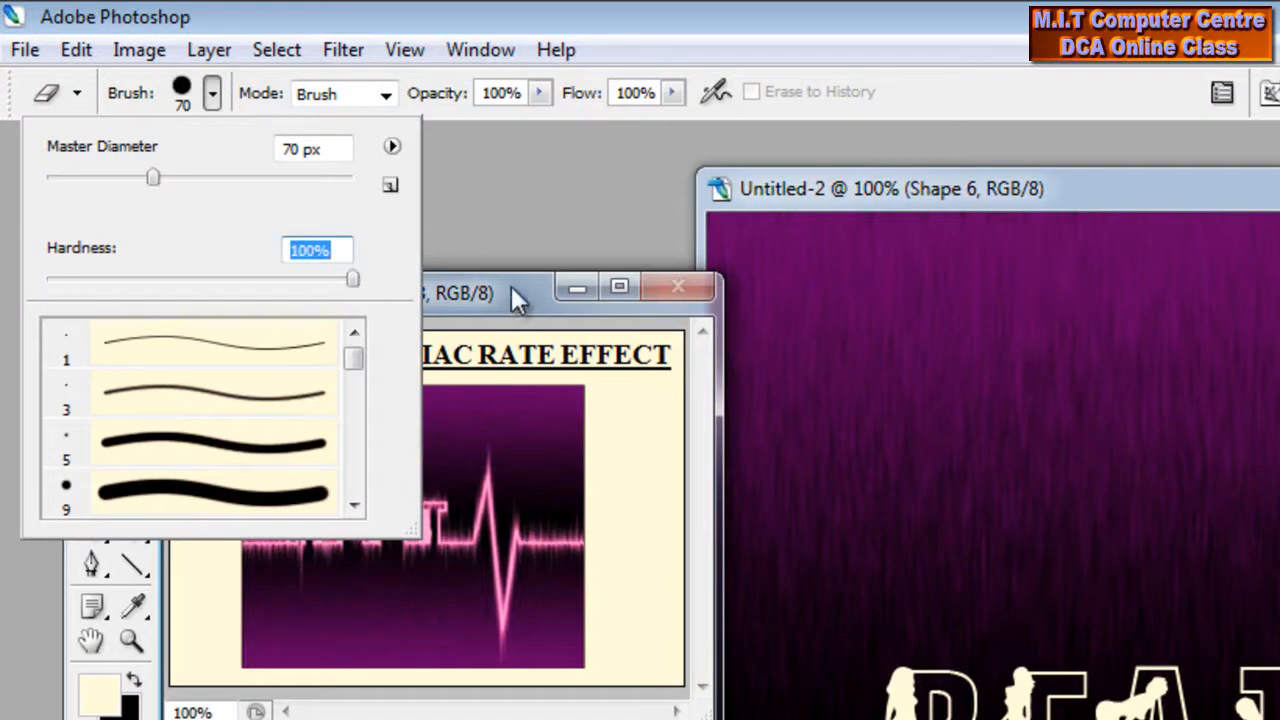
{"action": "left_click", "coordinate": [511, 286]}
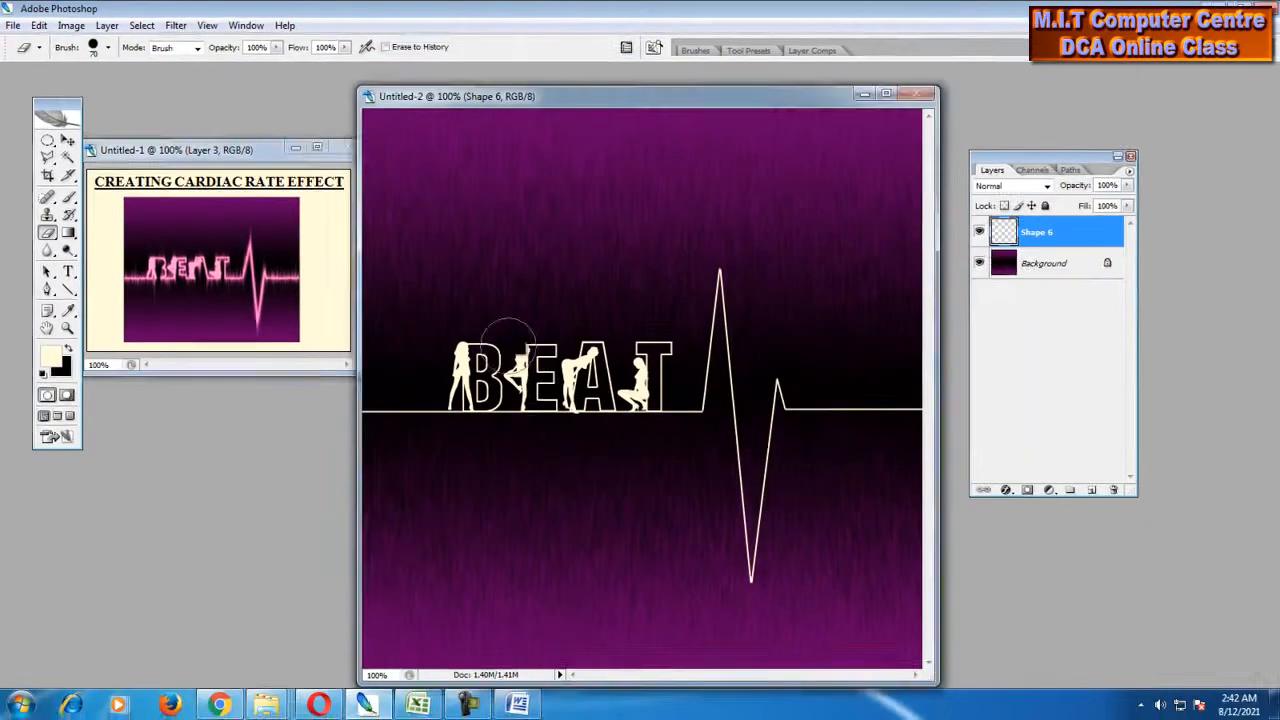
{"action": "mouse_move", "coordinate": [502, 363]}
{"action": "left_mouse_down"}
{"action": "mouse_move", "coordinate": [470, 375]}
{"action": "mouse_move", "coordinate": [490, 400]}
{"action": "left_mouse_up"}
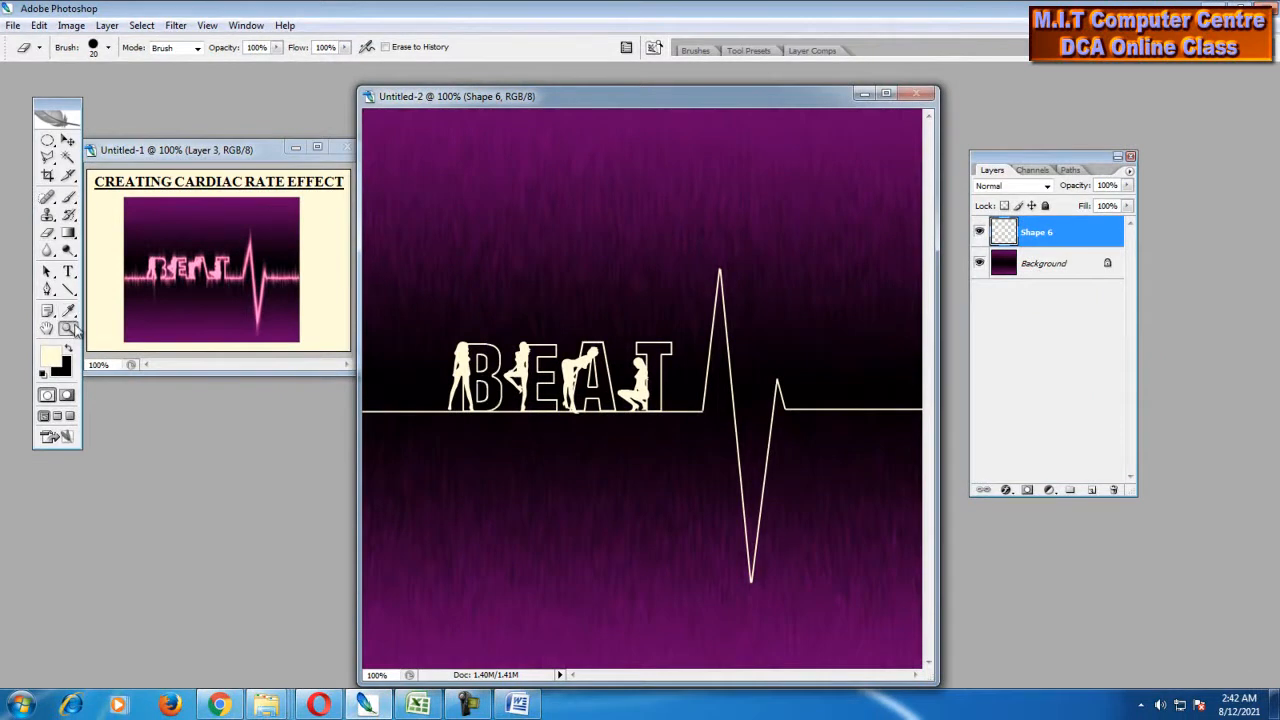
- Erase the inner outlines of B and A and the base line inside B, E and A, and, with a 10 px eraser, T
{"action": "left_click", "coordinate": [68, 328]}
{"action": "left_click", "coordinate": [596, 396]}
{"action": "left_click", "coordinate": [596, 394]}
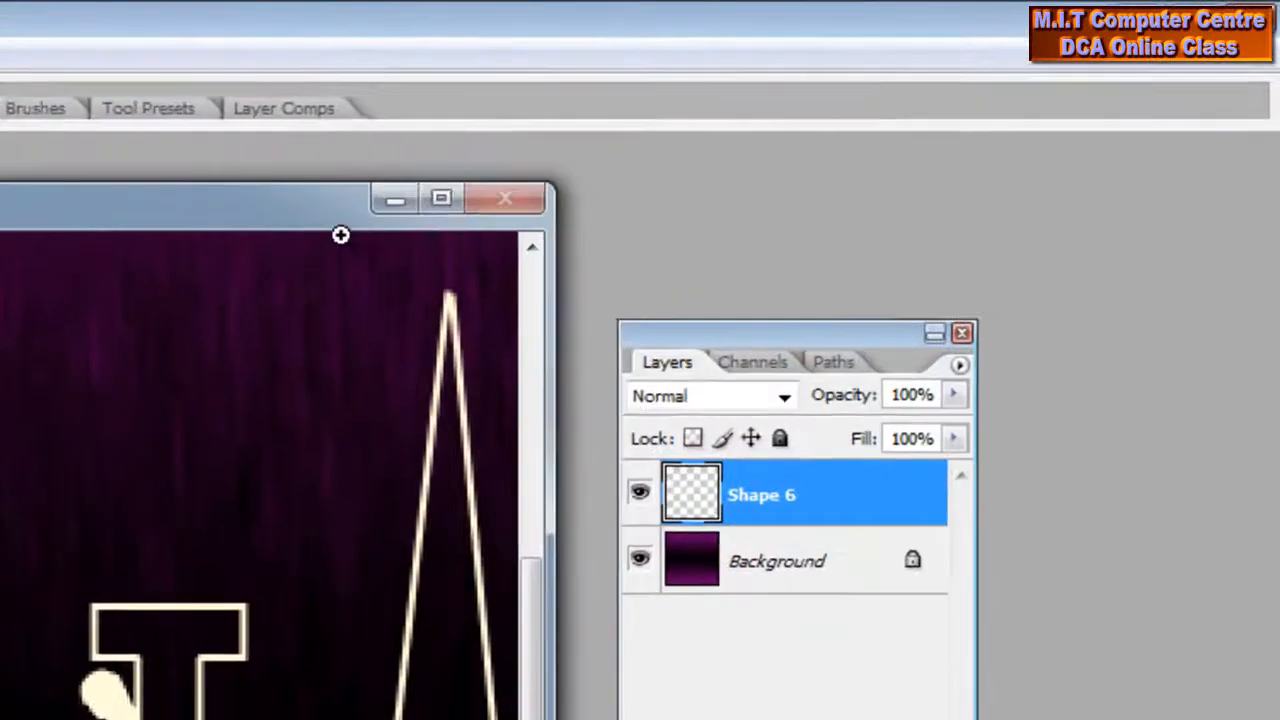
{"action": "left_click", "coordinate": [886, 93]}
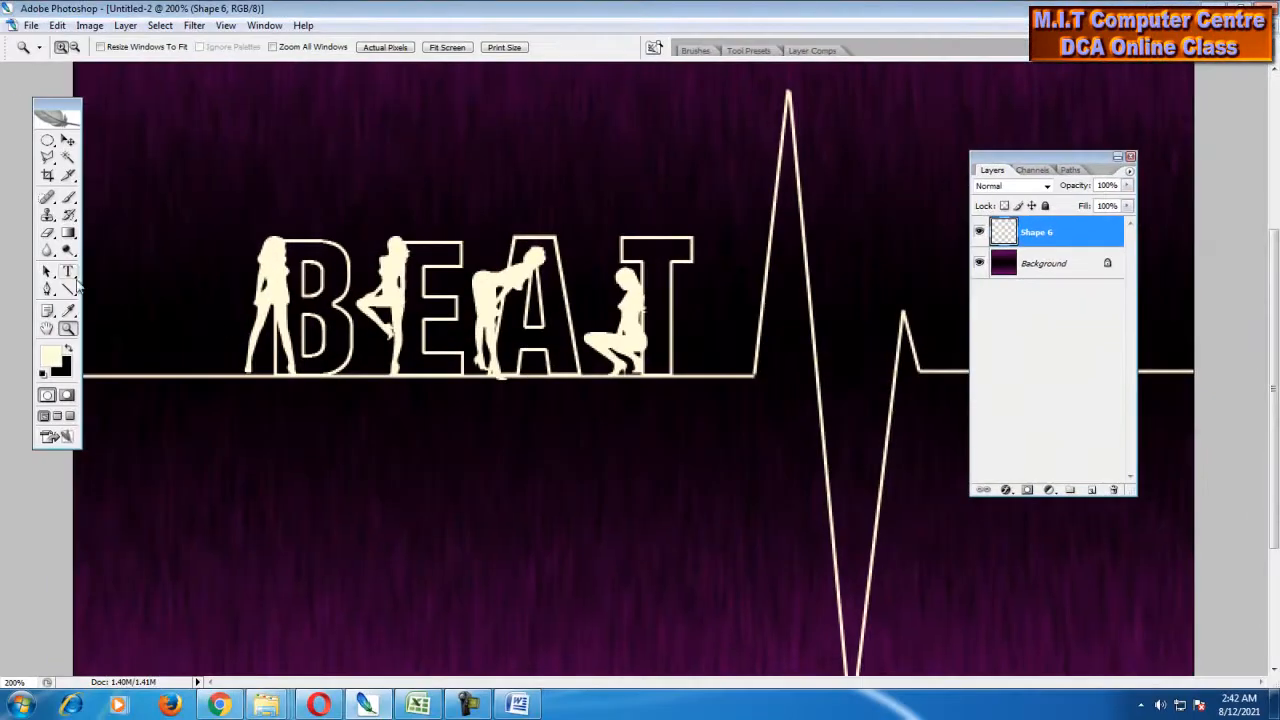
{"action": "left_click", "coordinate": [47, 232]}
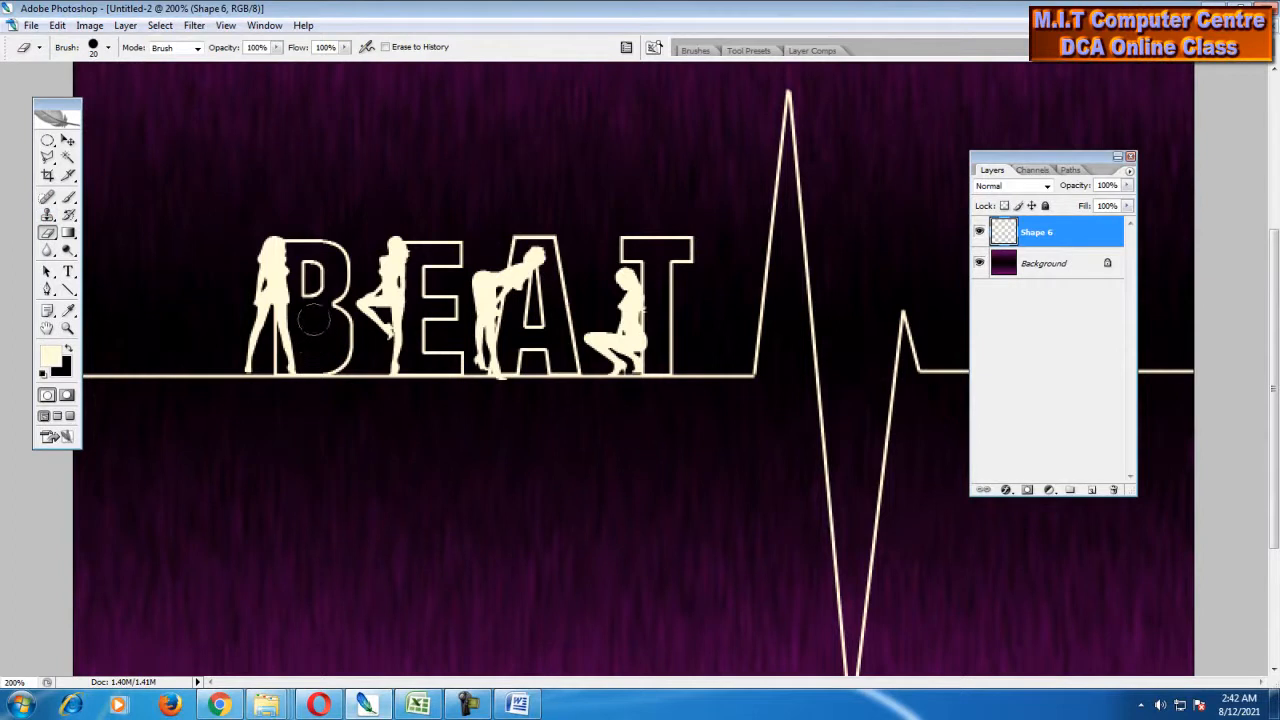
{"action": "mouse_move", "coordinate": [312, 319]}
{"action": "left_mouse_down"}
{"action": "mouse_move", "coordinate": [312, 269]}
{"action": "mouse_move", "coordinate": [313, 373]}
{"action": "left_mouse_up"}
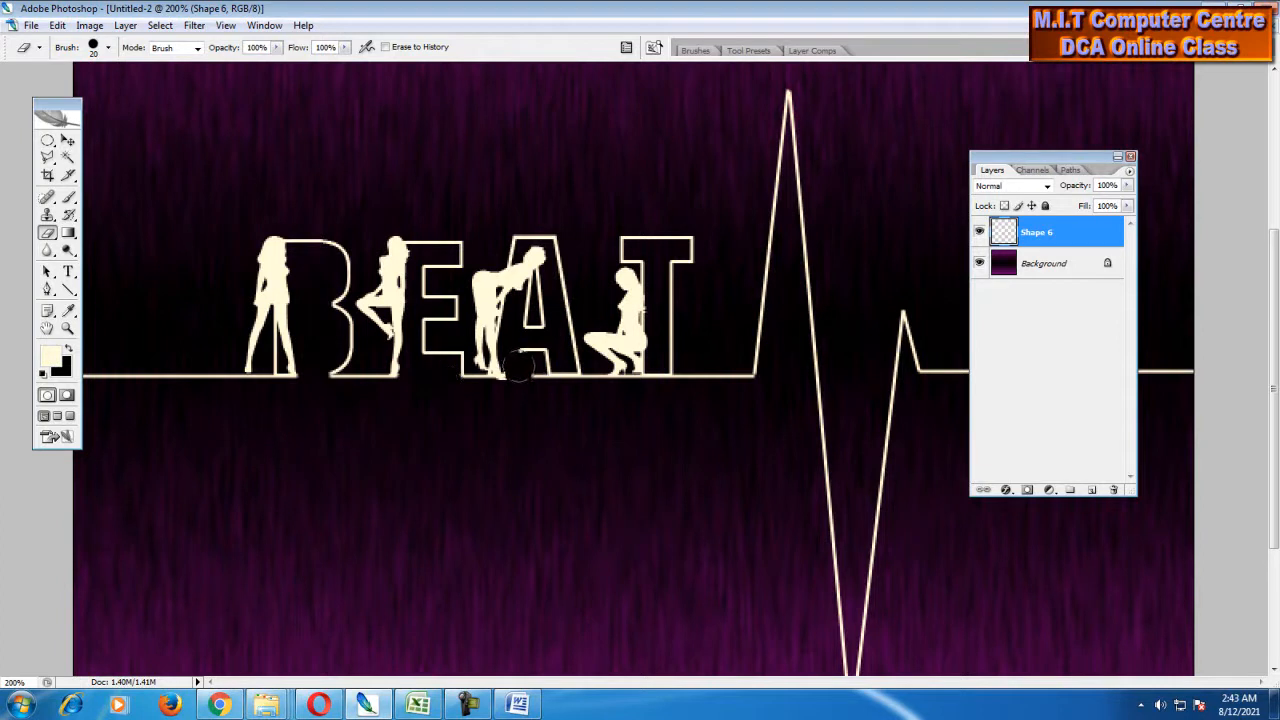
{"action": "mouse_move", "coordinate": [517, 367]}
{"action": "left_mouse_down"}
{"action": "mouse_move", "coordinate": [561, 383]}
{"action": "mouse_move", "coordinate": [534, 328]}
{"action": "mouse_move", "coordinate": [533, 270]}
{"action": "mouse_move", "coordinate": [527, 288]}
{"action": "left_mouse_up"}
{"action": "key", "text": "["}
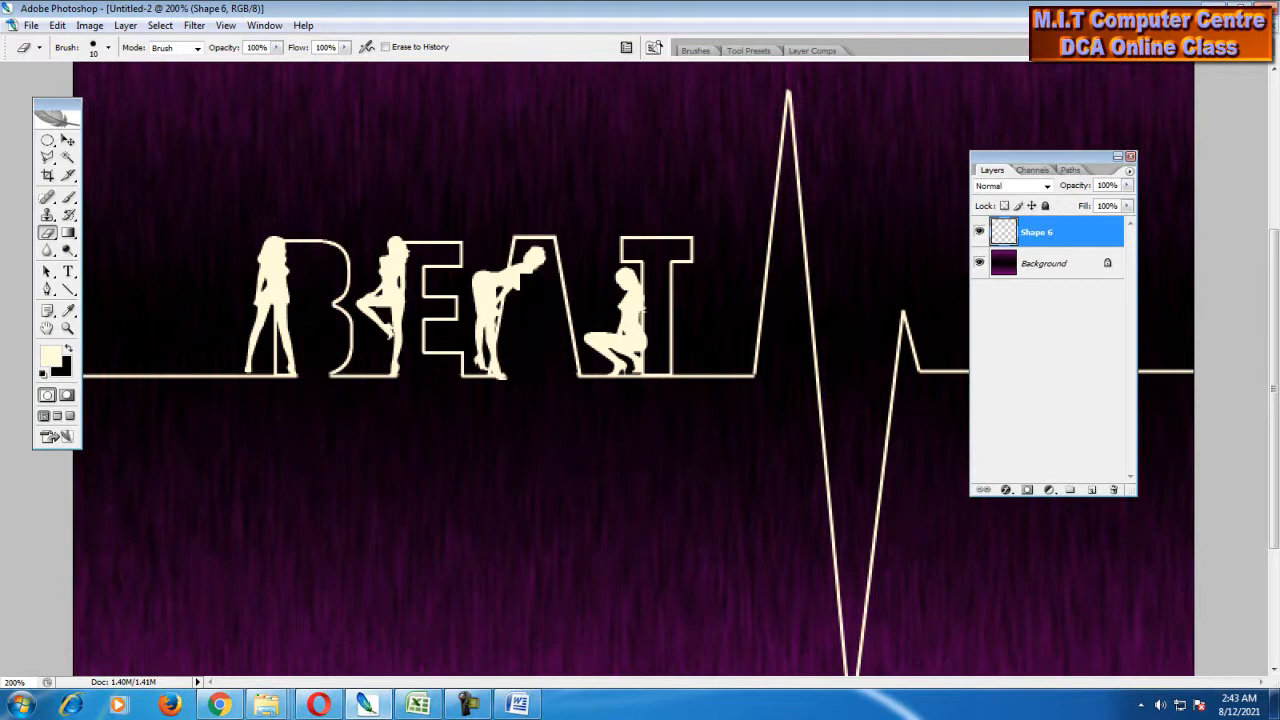
{"action": "left_click_drag", "start_coordinate": [640, 374], "coordinate": [668, 373]}
- Zoom out to 66.7%, restore and shrink the Untitled-2 window, and arrange it beside the Untitled-1 reference window
{"action": "left_click", "coordinate": [67, 328]}
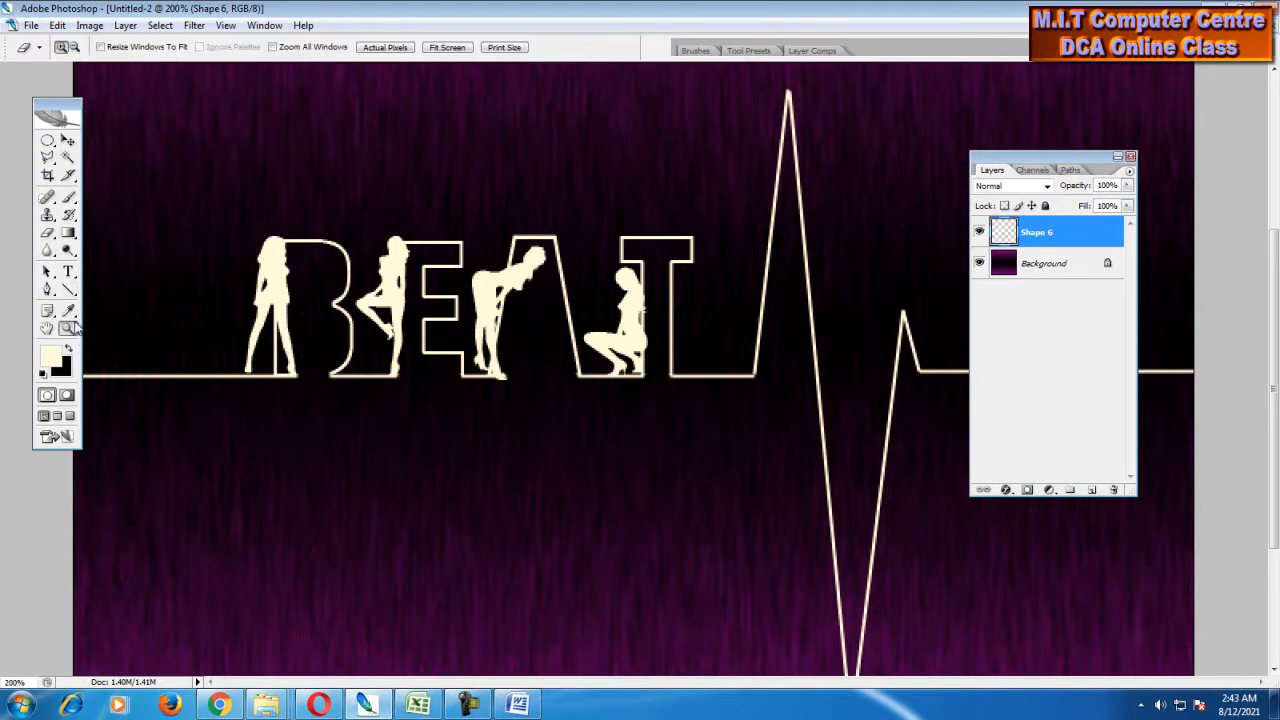
{"action": "left_click", "coordinate": [512, 398], "text": "alt"}
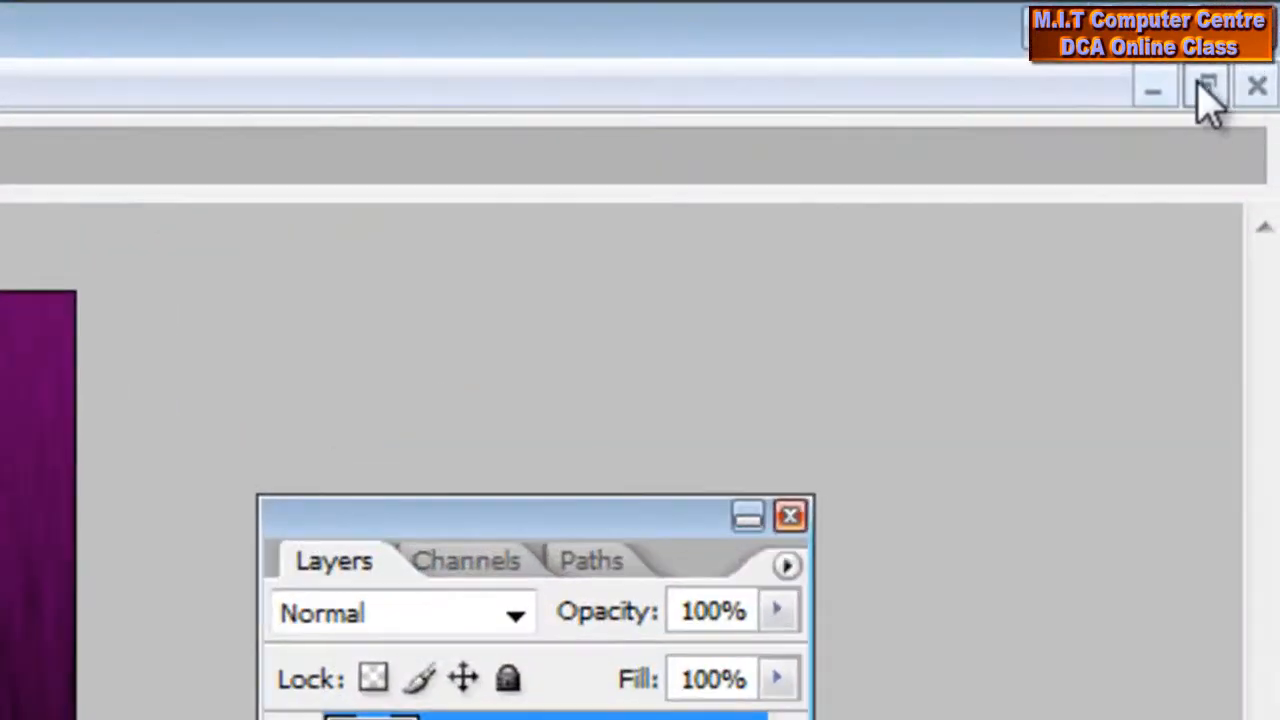
{"action": "left_click", "coordinate": [1241, 41]}
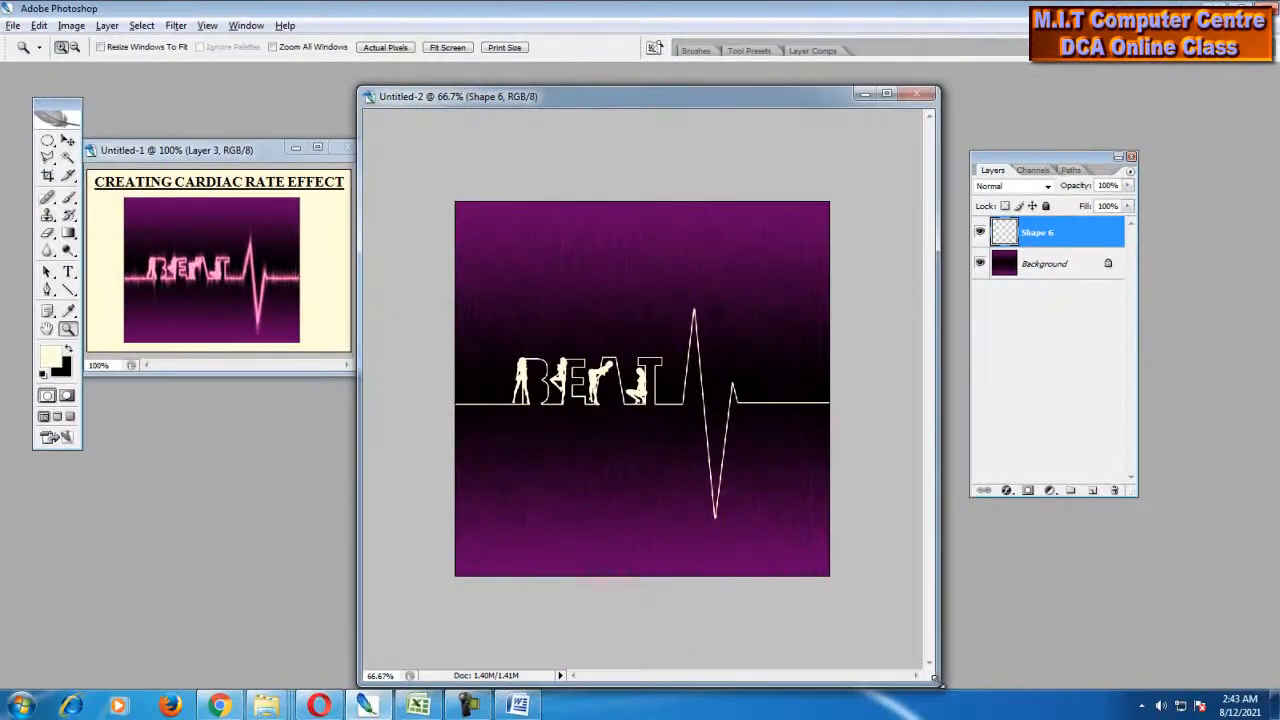
{"action": "left_click_drag", "start_coordinate": [937, 681], "coordinate": [786, 509]}
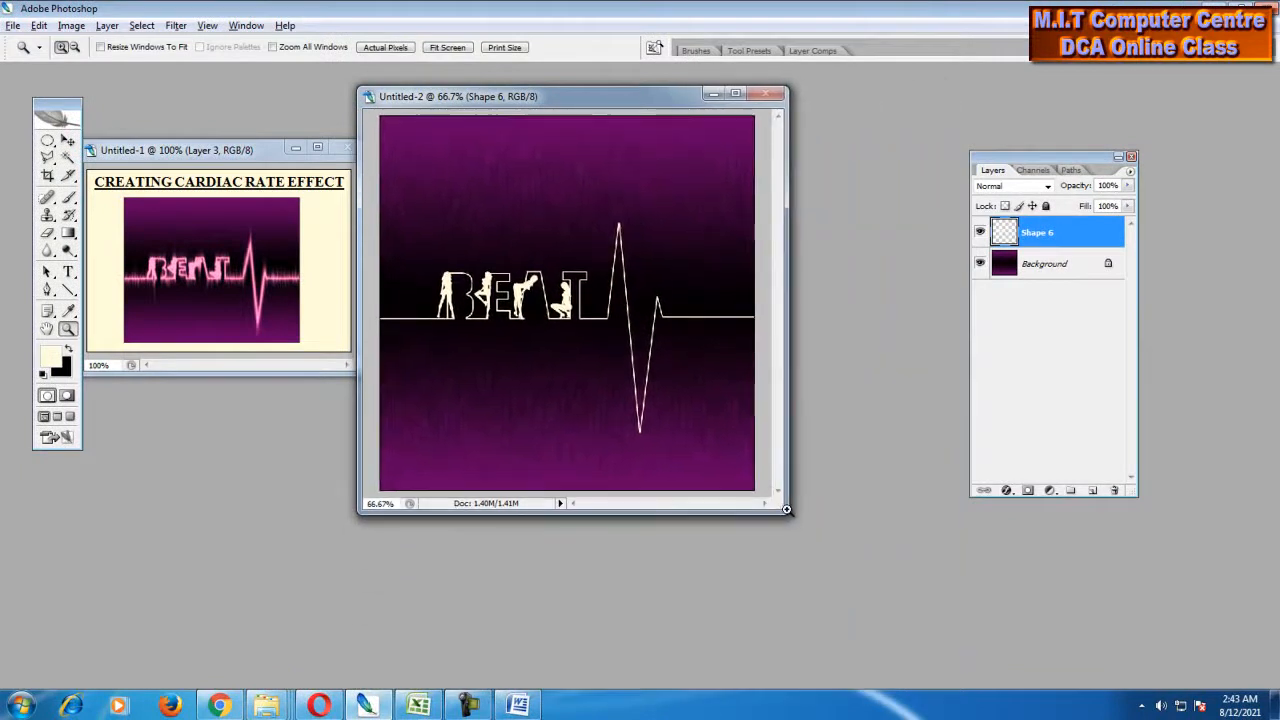
{"action": "left_click_drag", "start_coordinate": [515, 97], "coordinate": [515, 172]}
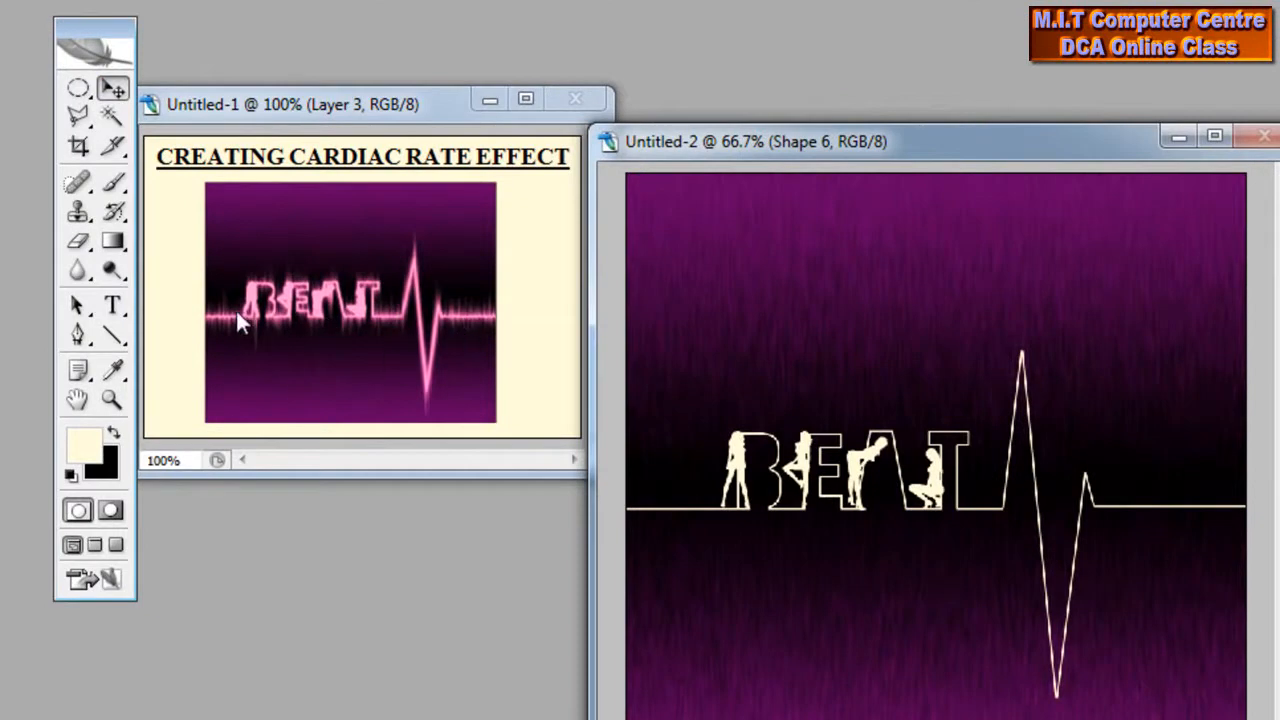
{"action": "left_click_drag", "start_coordinate": [447, 105], "coordinate": [456, 146]}
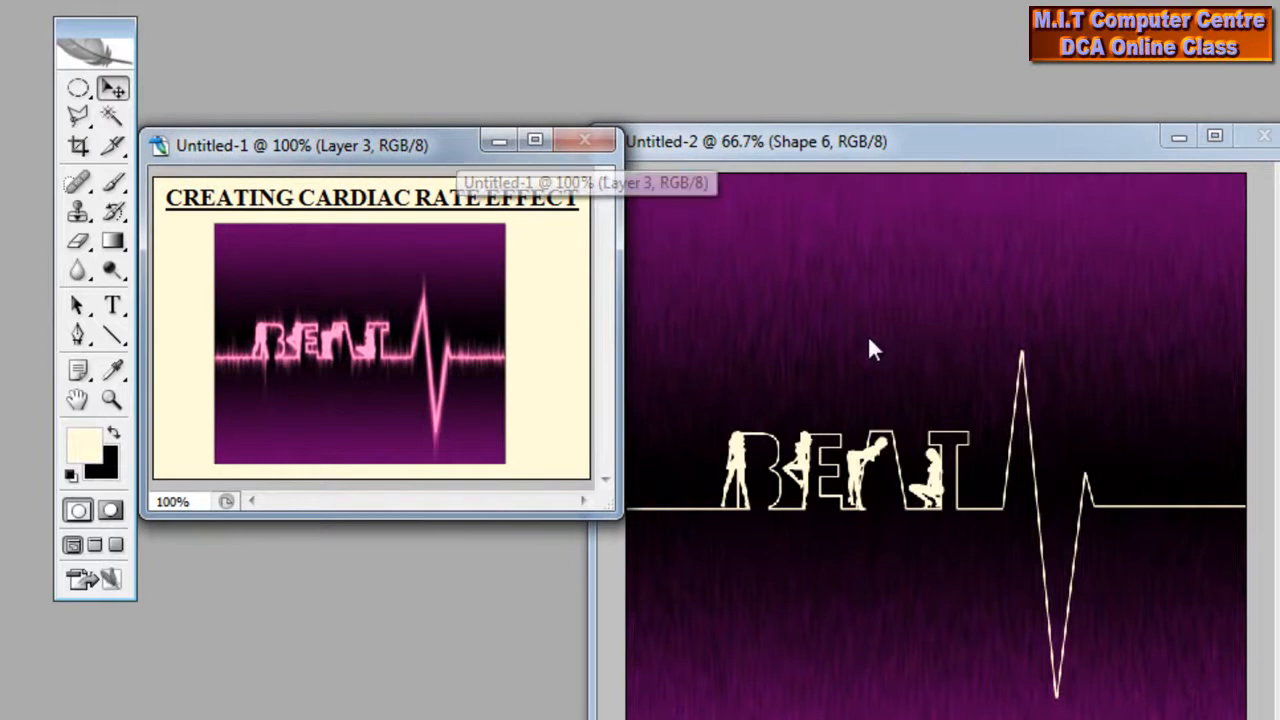
{"action": "left_click_drag", "start_coordinate": [950, 148], "coordinate": [996, 143]}
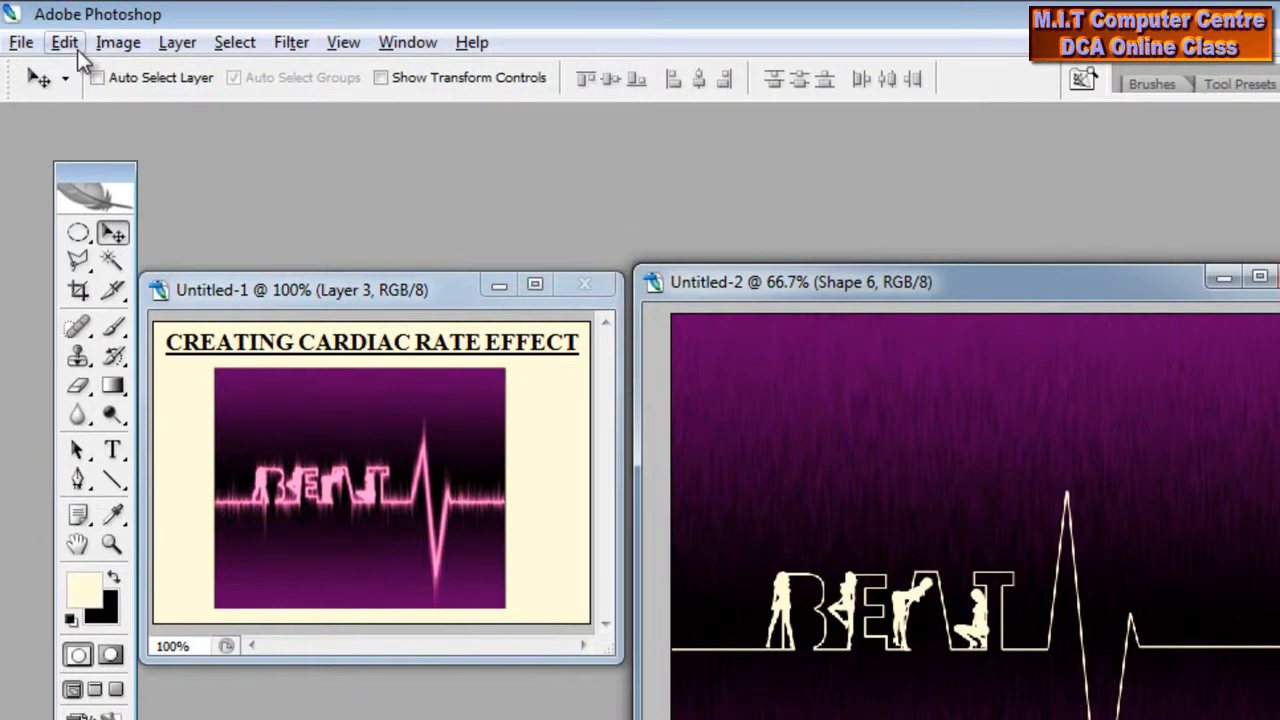
- Rotate the merged text and heartbeat line layer 90° clockwise
{"action": "left_click", "coordinate": [77, 49]}
{"action": "mouse_move", "coordinate": [118, 42]}
{"action": "mouse_move", "coordinate": [230, 300]}
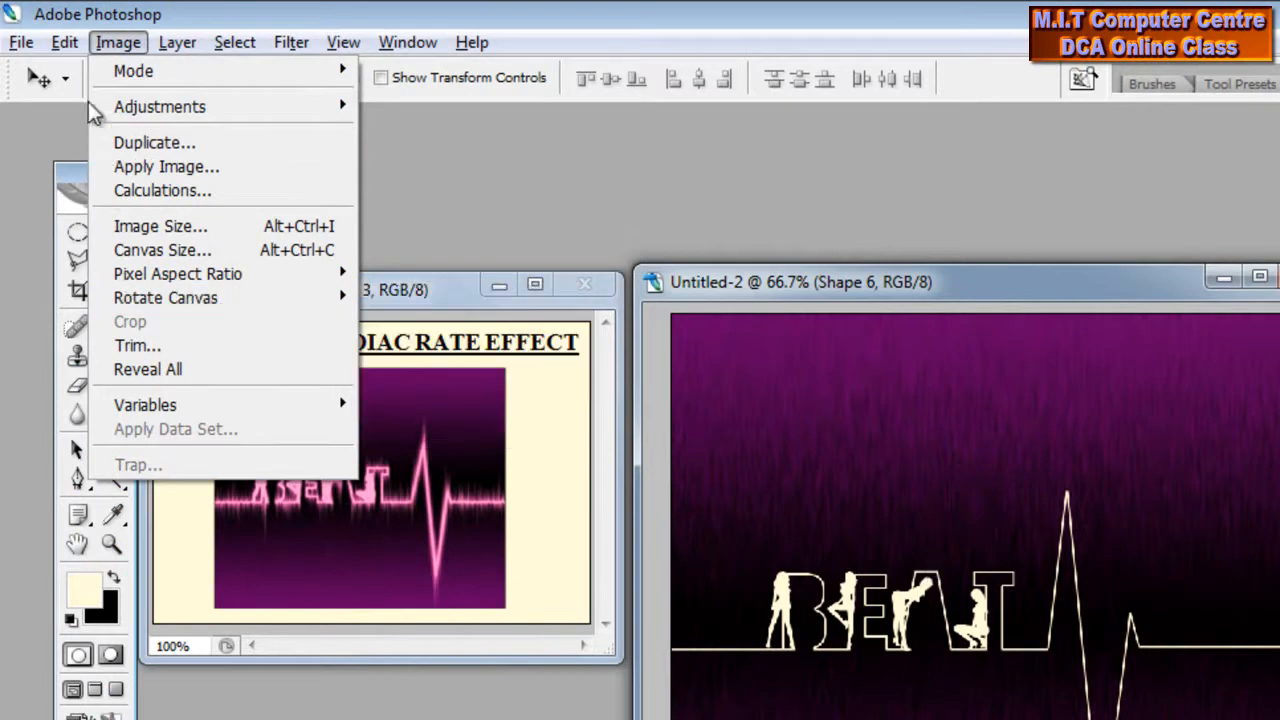
{"action": "mouse_move", "coordinate": [74, 46]}
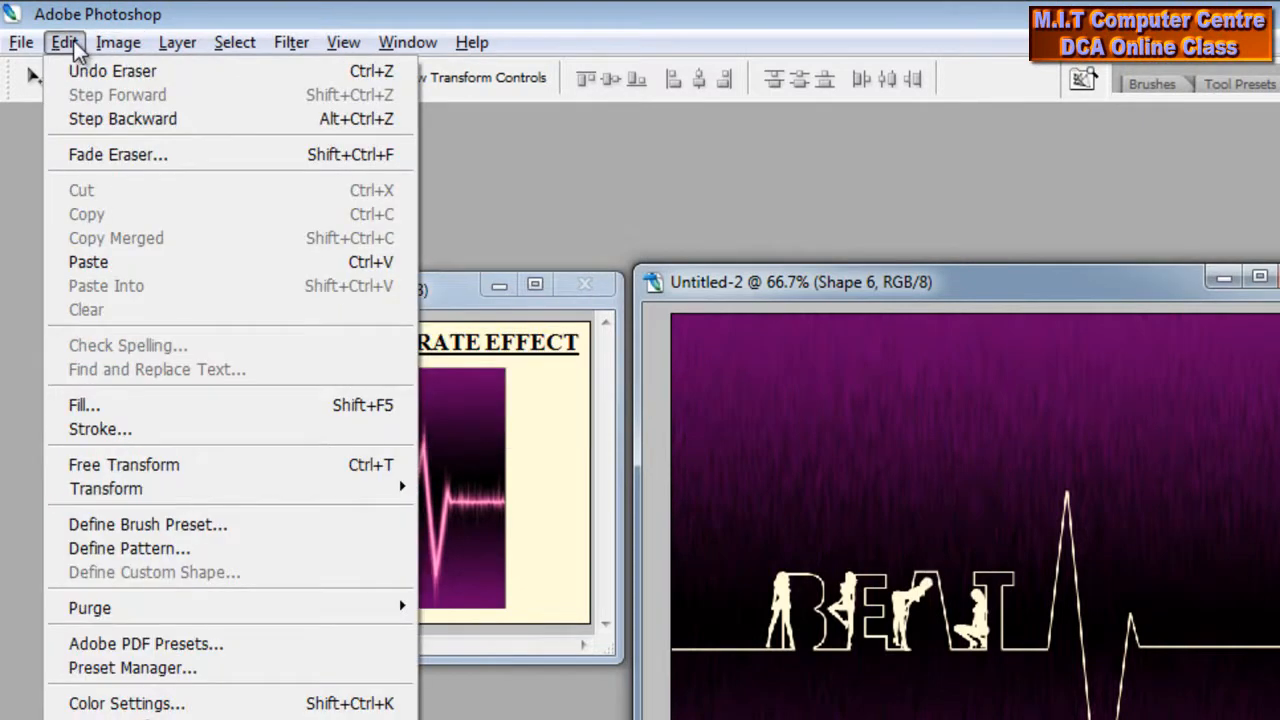
{"action": "mouse_move", "coordinate": [194, 488]}
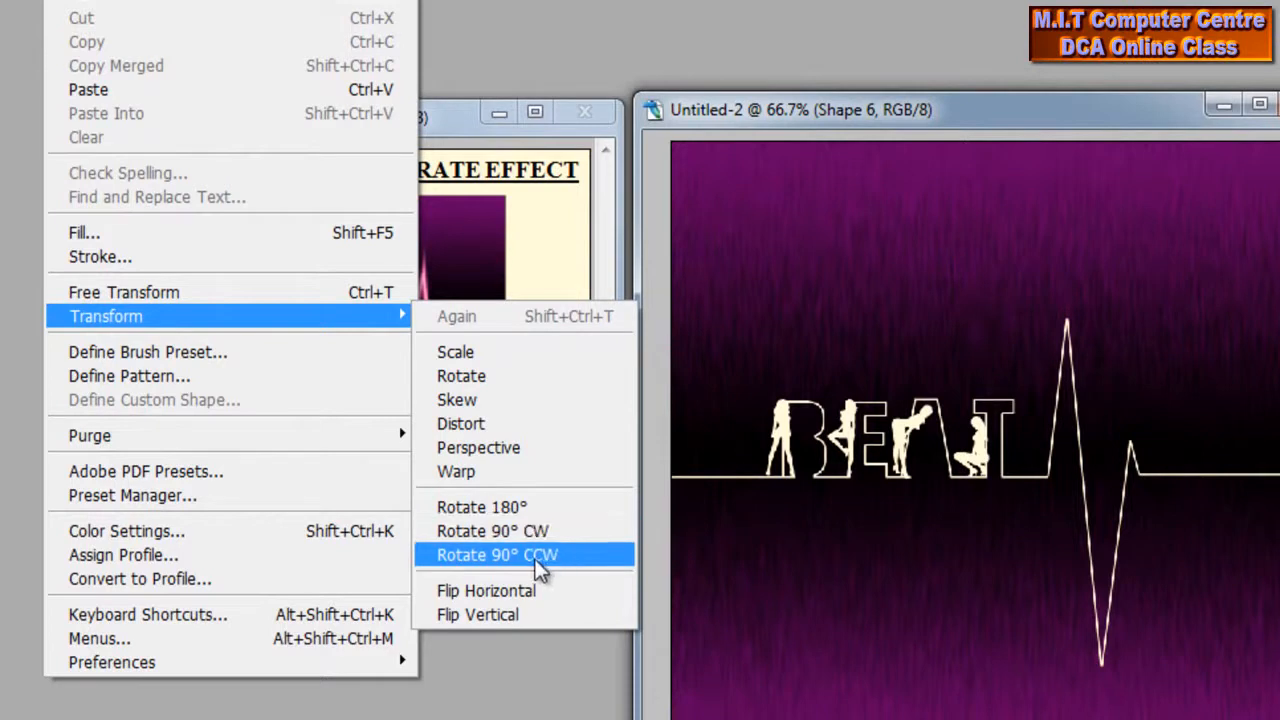
{"action": "left_click", "coordinate": [595, 537]}
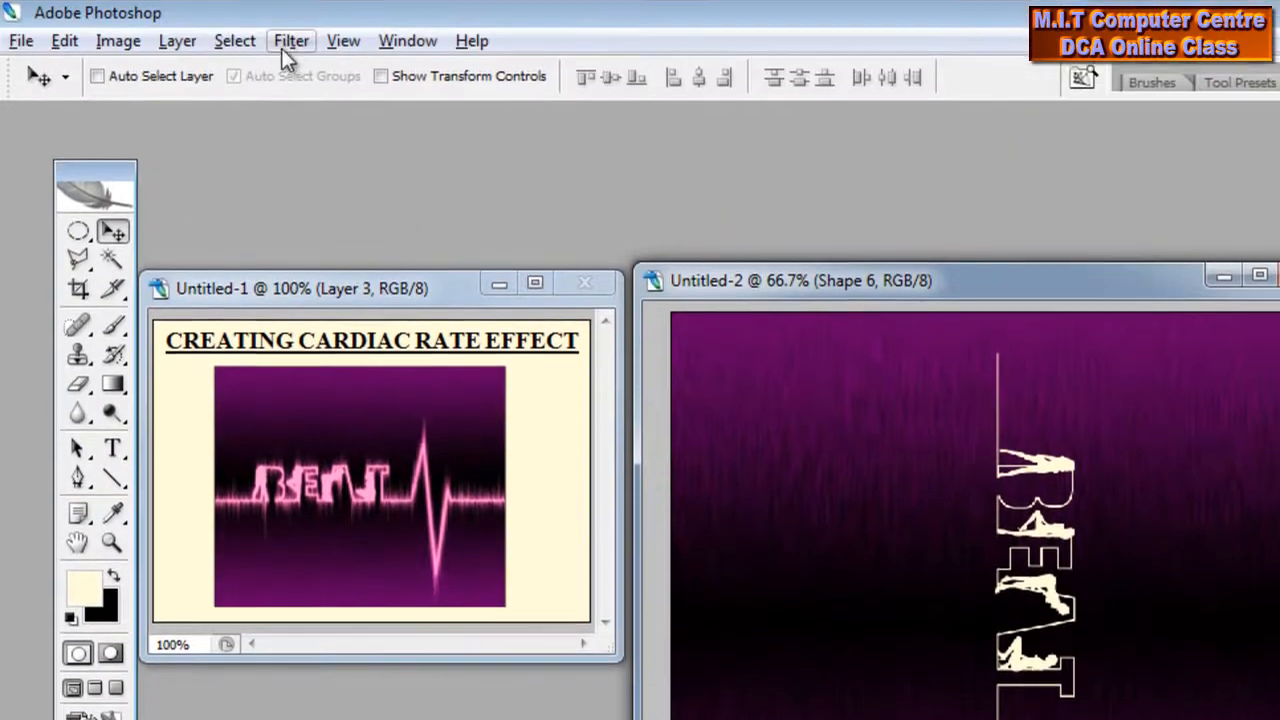
- Apply the Wind filter to the rotated text and heartbeat line with method Wind from the right, and repeat it to strengthen the streaks
{"action": "left_click", "coordinate": [289, 43]}
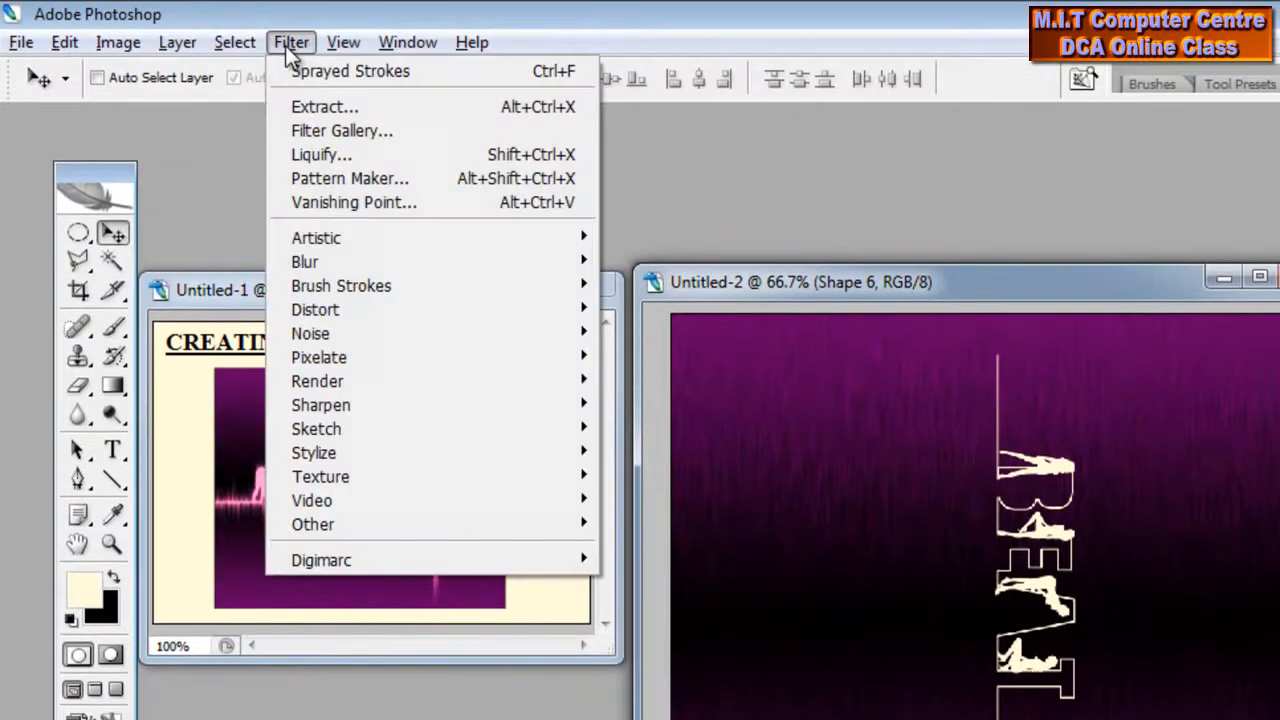
{"action": "mouse_move", "coordinate": [400, 402]}
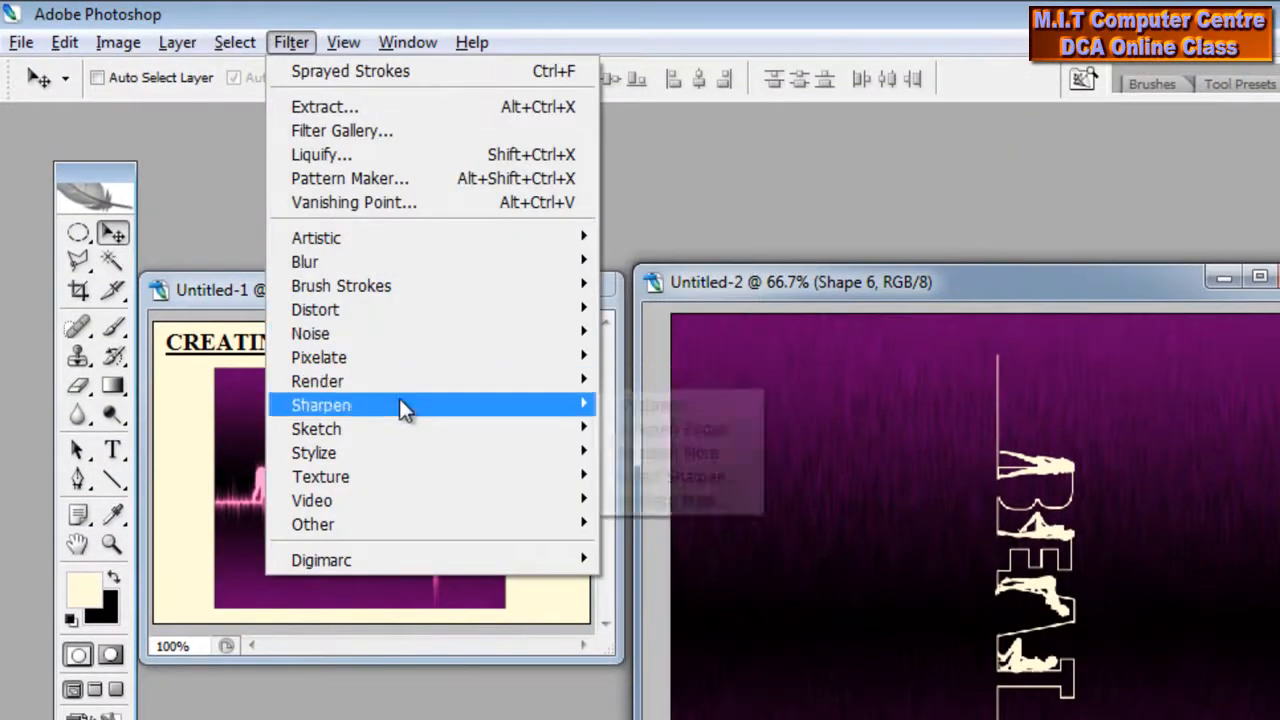
{"action": "mouse_move", "coordinate": [411, 452]}
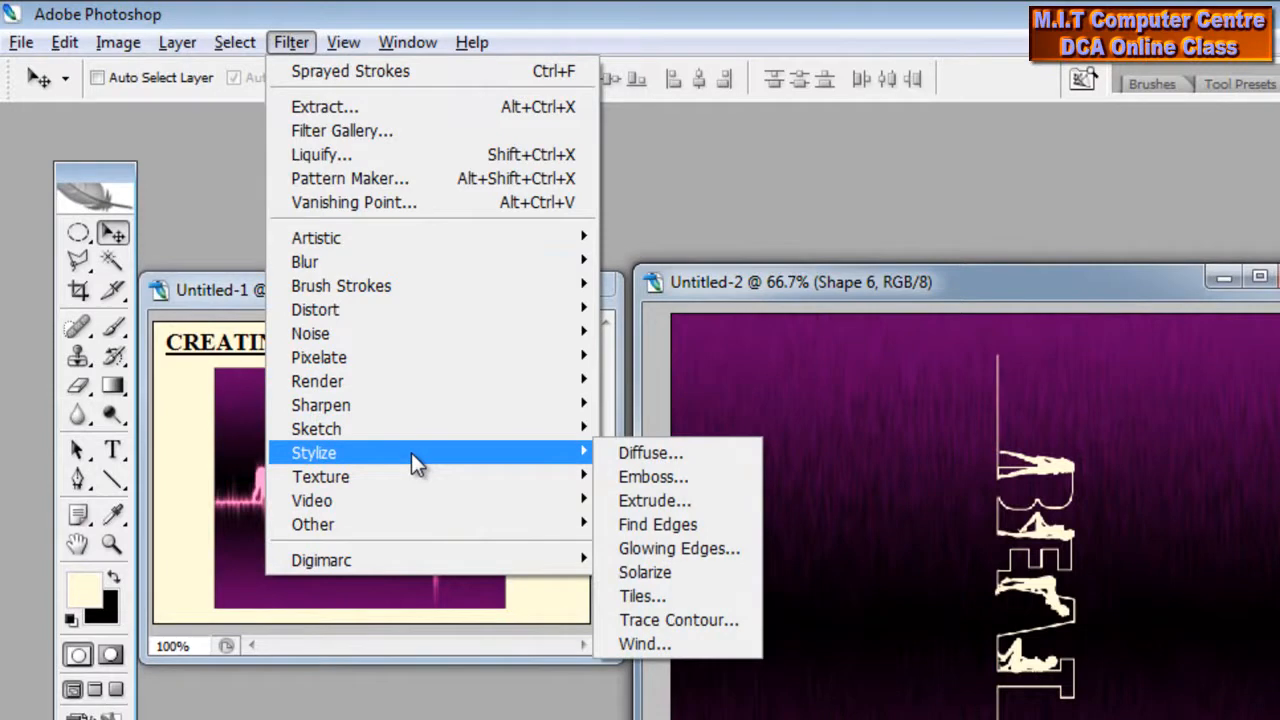
{"action": "left_click", "coordinate": [690, 644]}
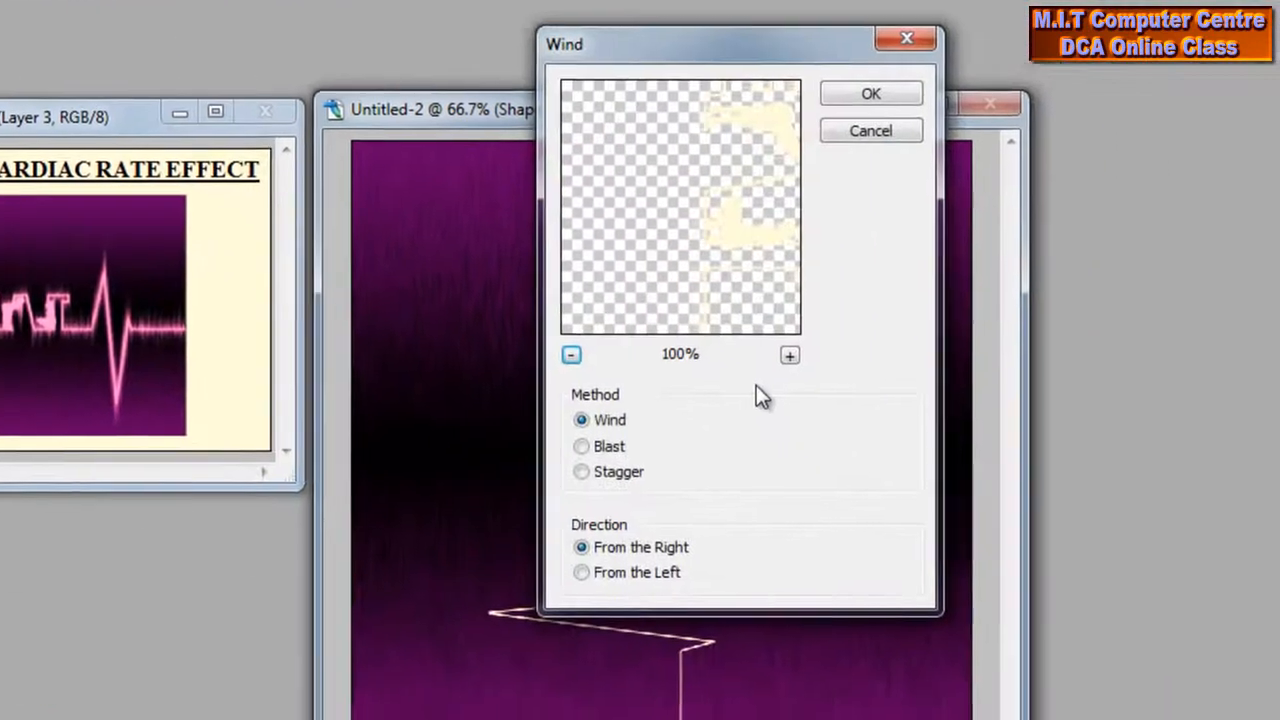
{"action": "left_click", "coordinate": [876, 92]}
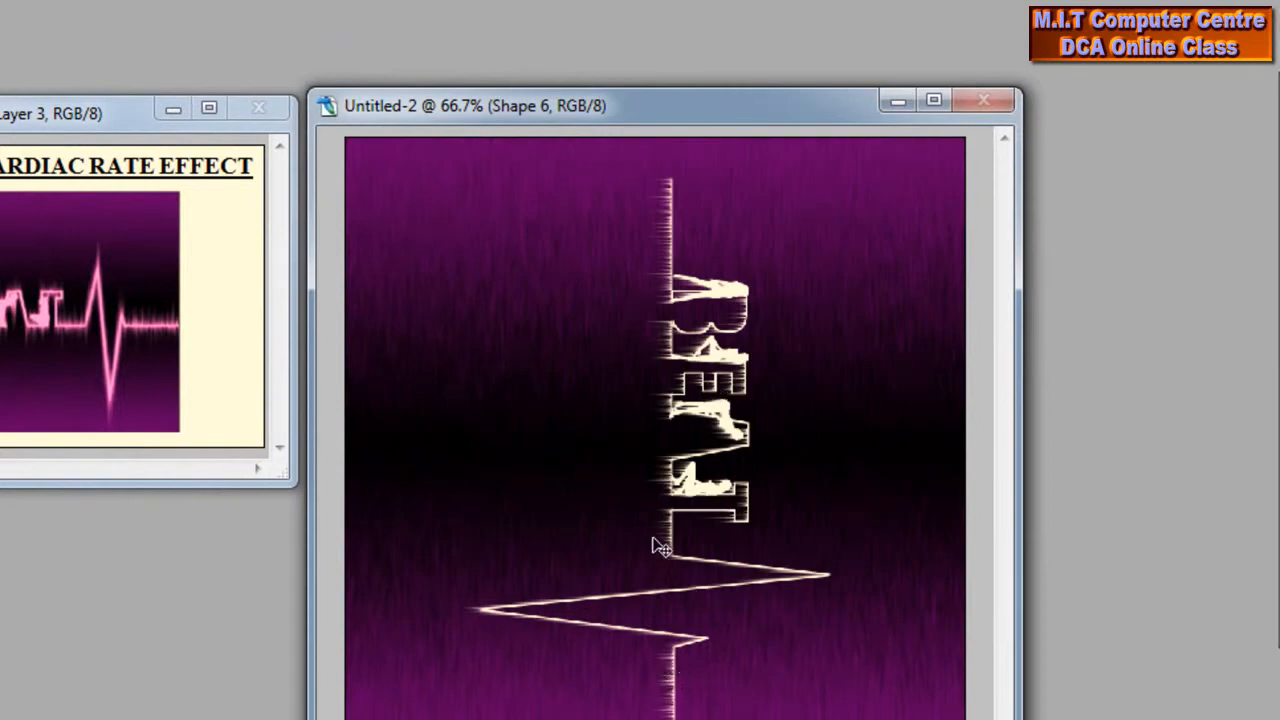
{"action": "key", "text": "ctrl+f"}
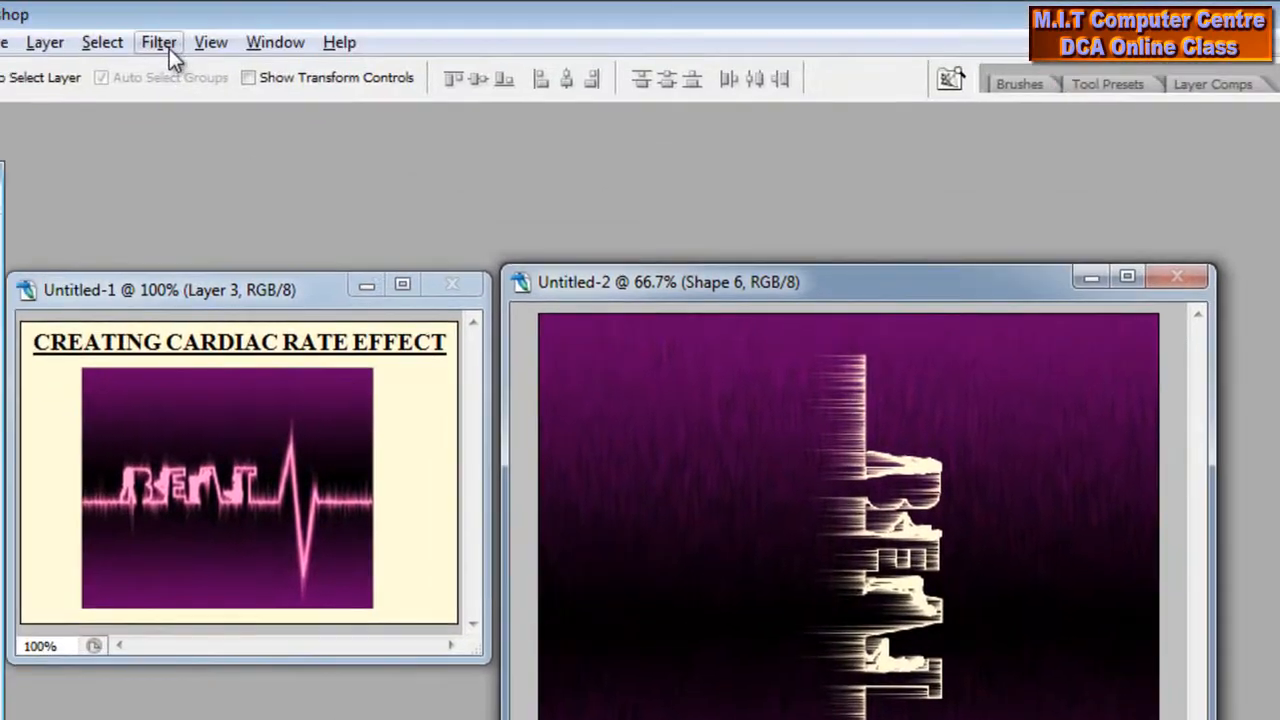
- Apply the Wind filter to the same layer with method Wind from the left, and repeat it for matching streaks
{"action": "left_click", "coordinate": [169, 48]}
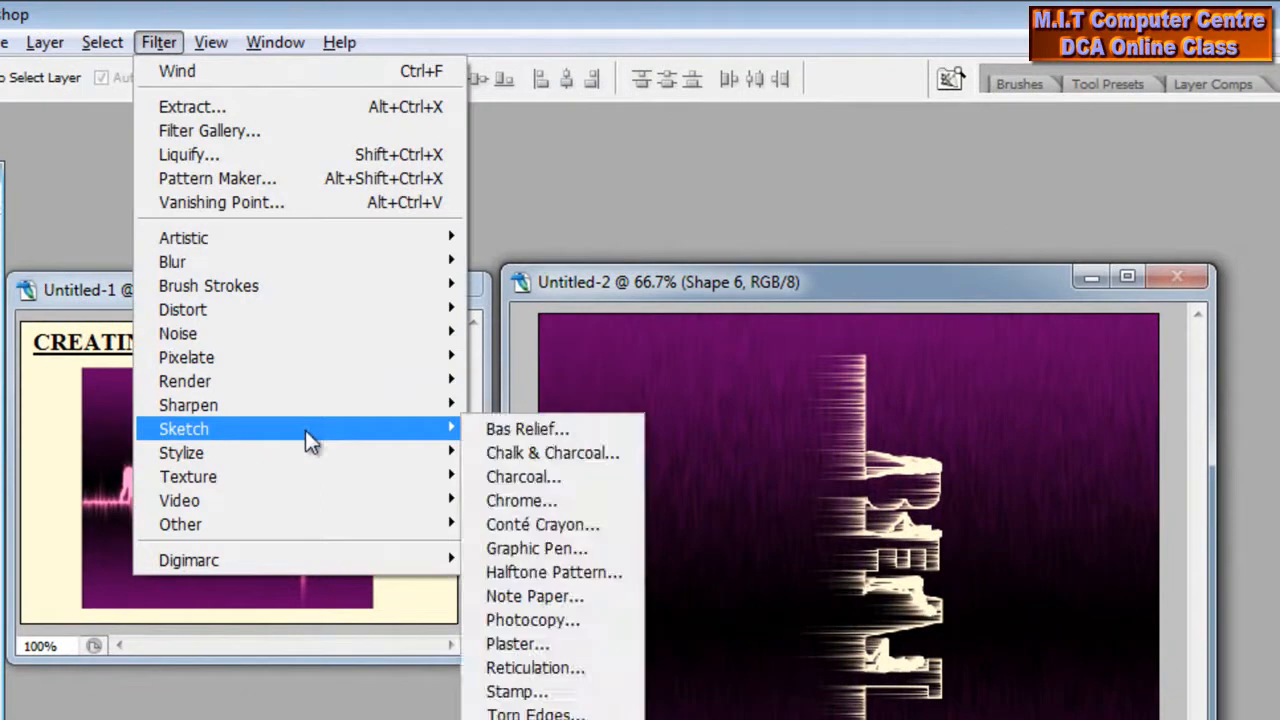
{"action": "mouse_move", "coordinate": [315, 459]}
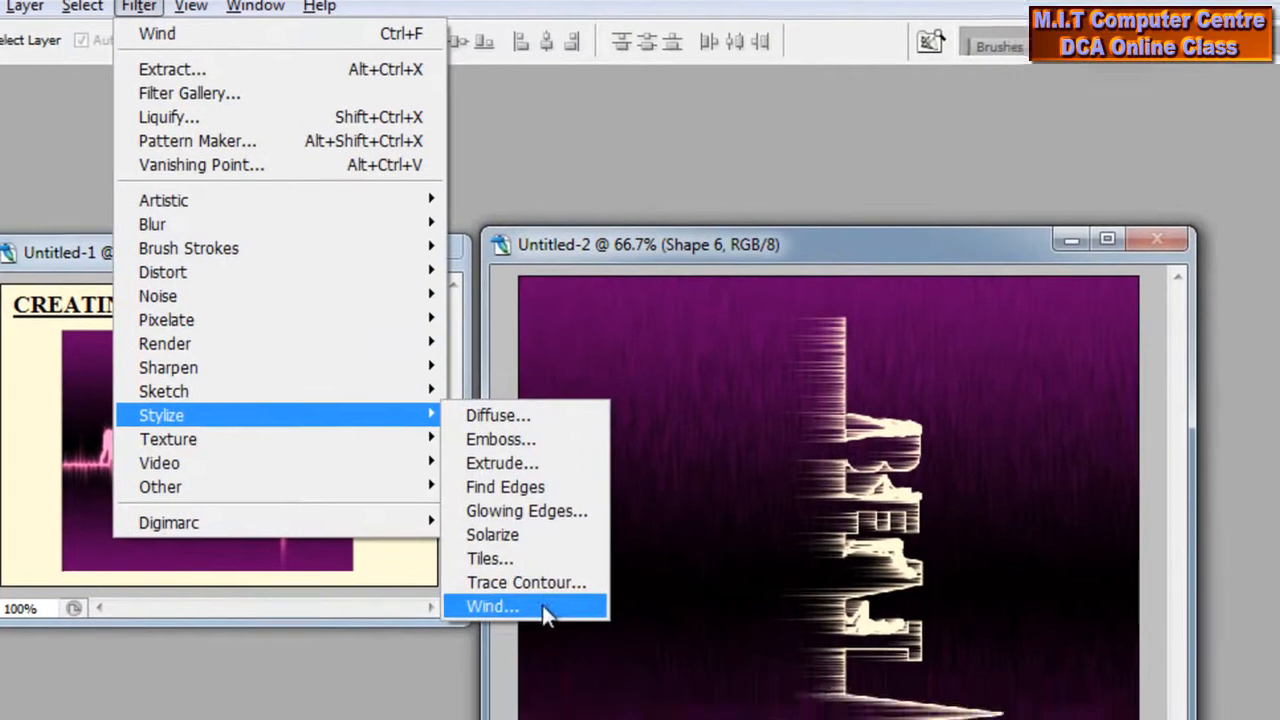
{"action": "left_click", "coordinate": [512, 644]}
{"action": "left_click", "coordinate": [740, 580]}
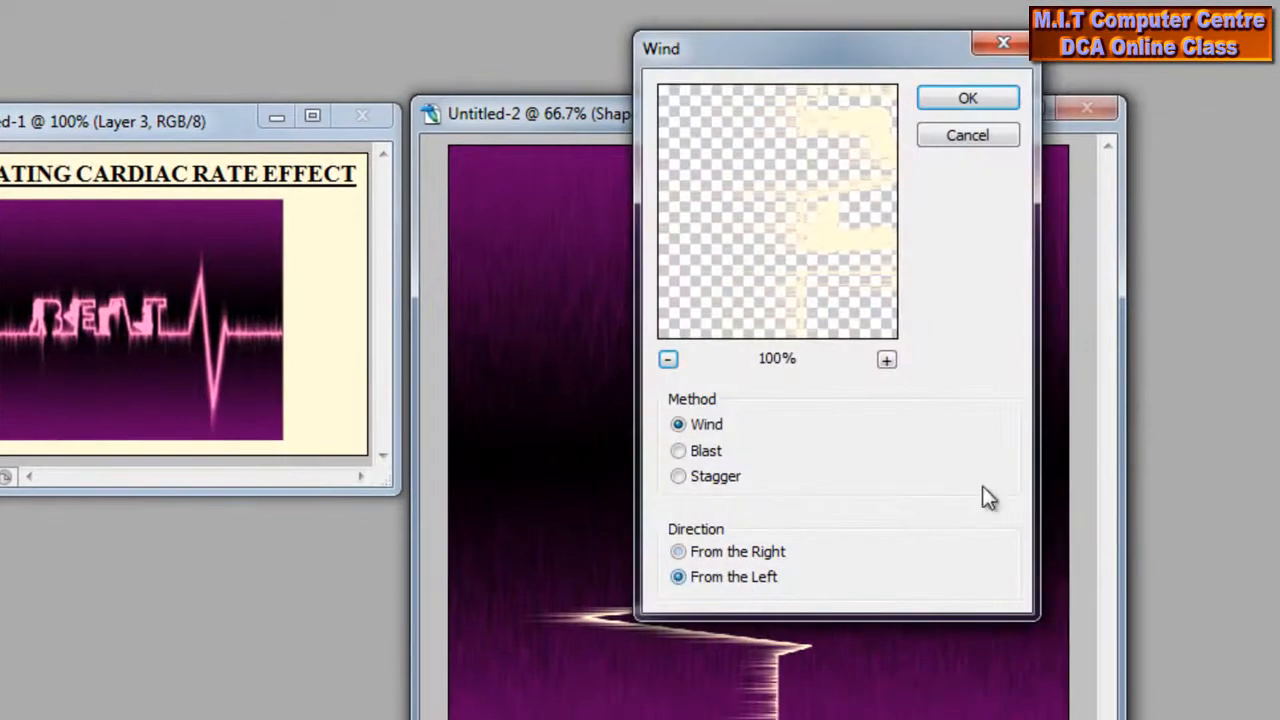
{"action": "left_click", "coordinate": [963, 104]}
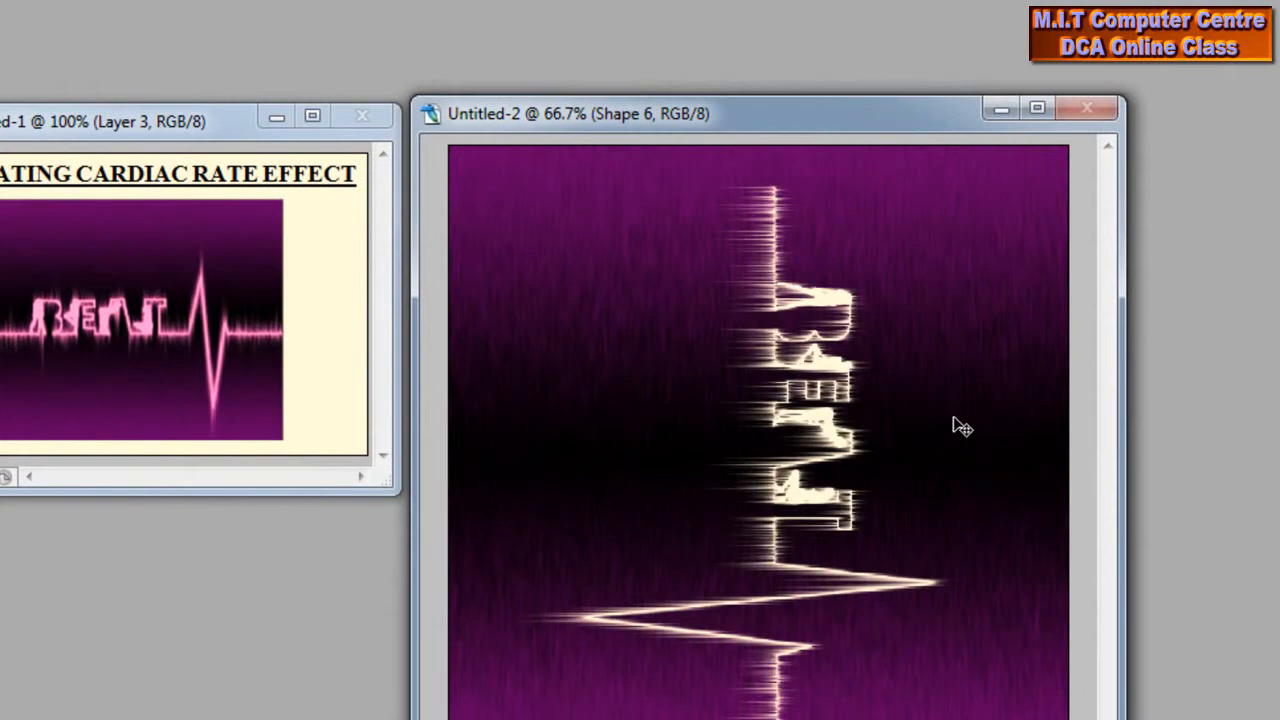
{"action": "key", "text": "ctrl+f"}
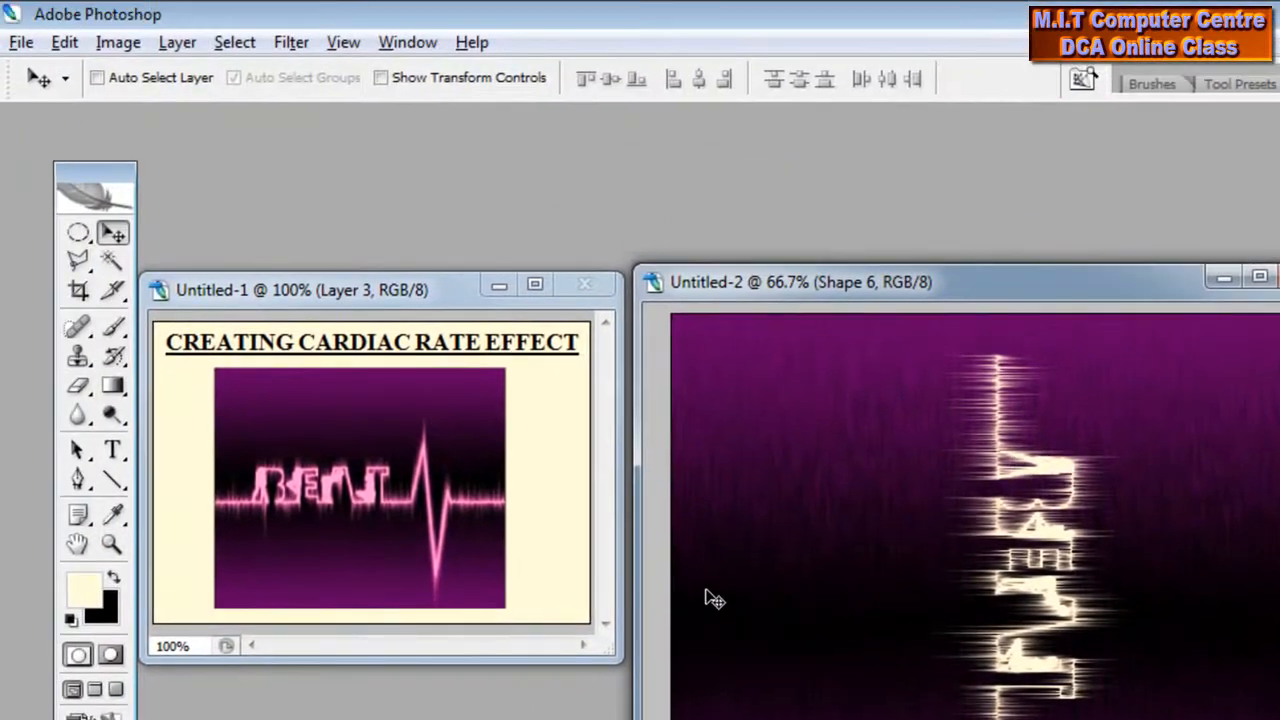
- Rotate the text and heartbeat line layer 90° counterclockwise and shift it slightly left to meet the canvas edge
{"action": "left_click", "coordinate": [71, 48]}
{"action": "mouse_move", "coordinate": [183, 461]}
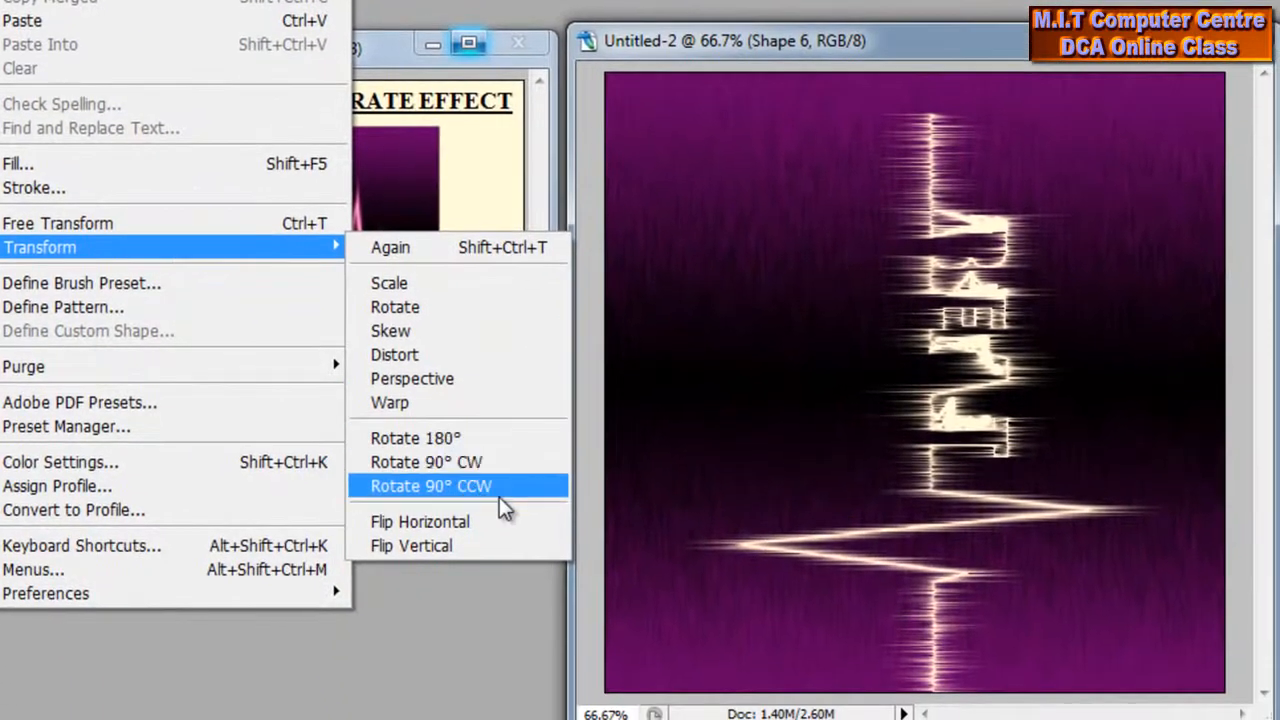
{"action": "left_click", "coordinate": [508, 493]}
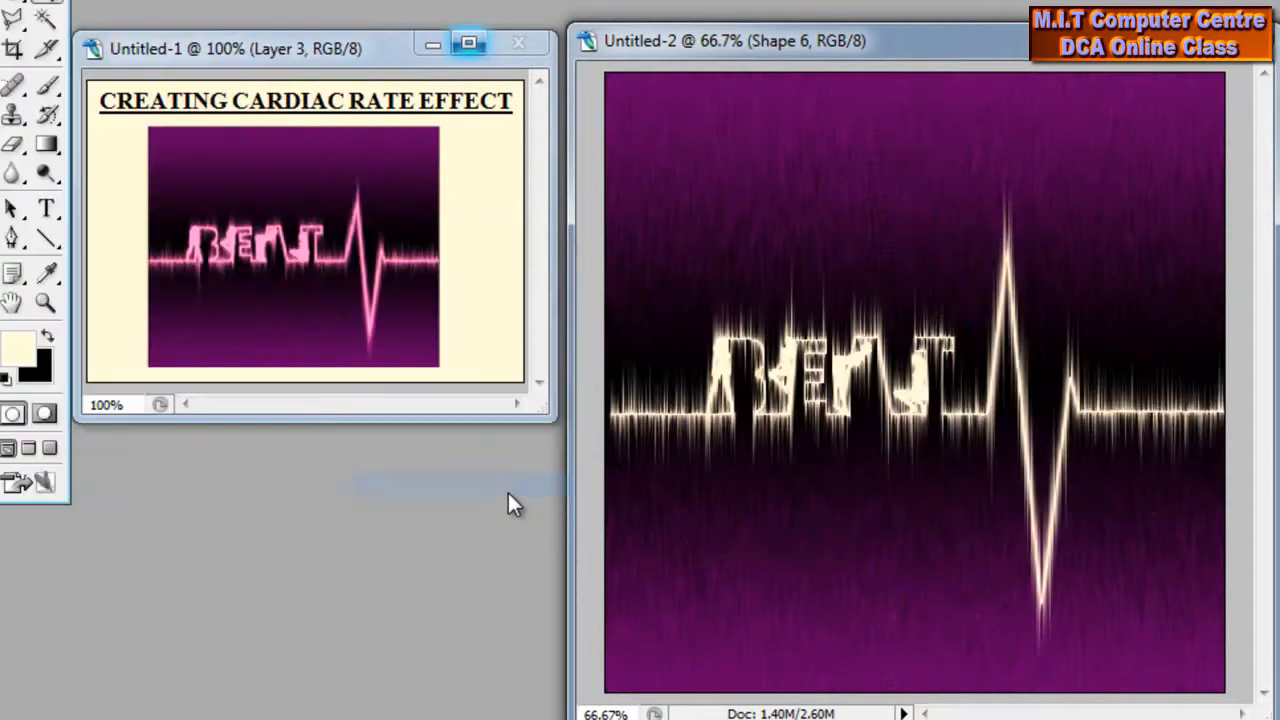
{"action": "left_click_drag", "start_coordinate": [988, 392], "coordinate": [978, 393]}
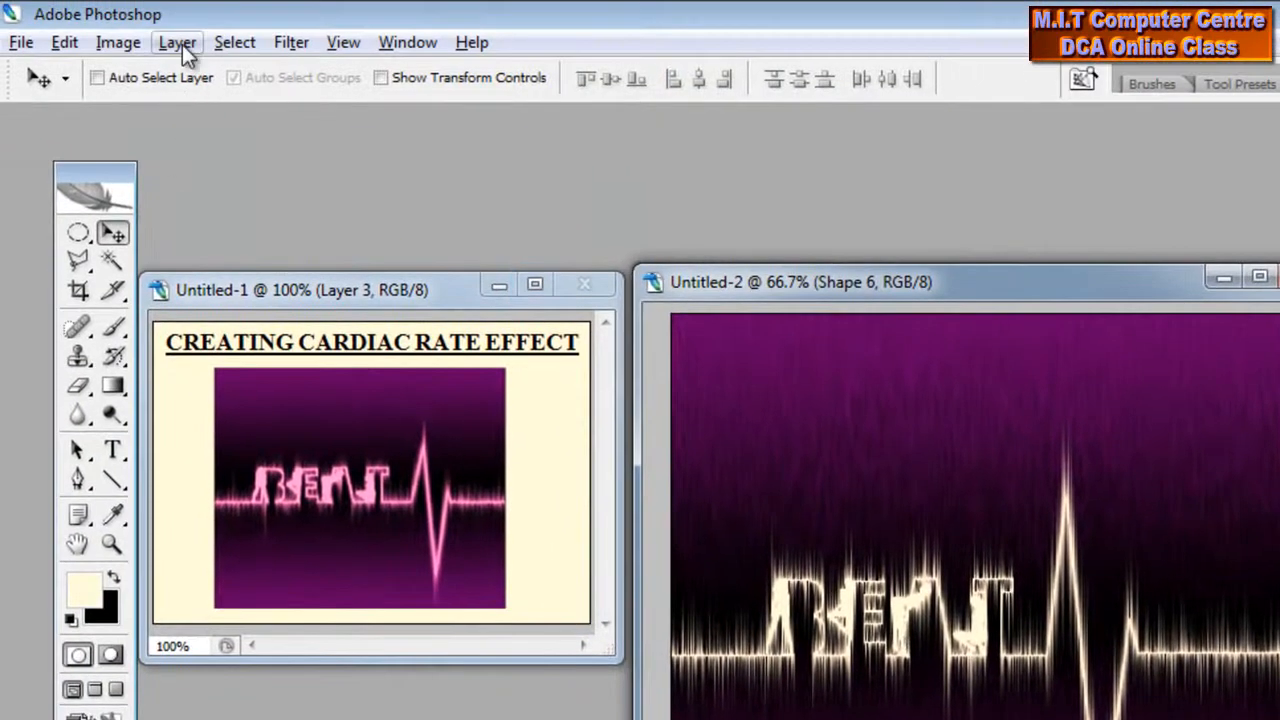
{"action": "left_click", "coordinate": [180, 43]}
{"action": "mouse_move", "coordinate": [236, 186]}
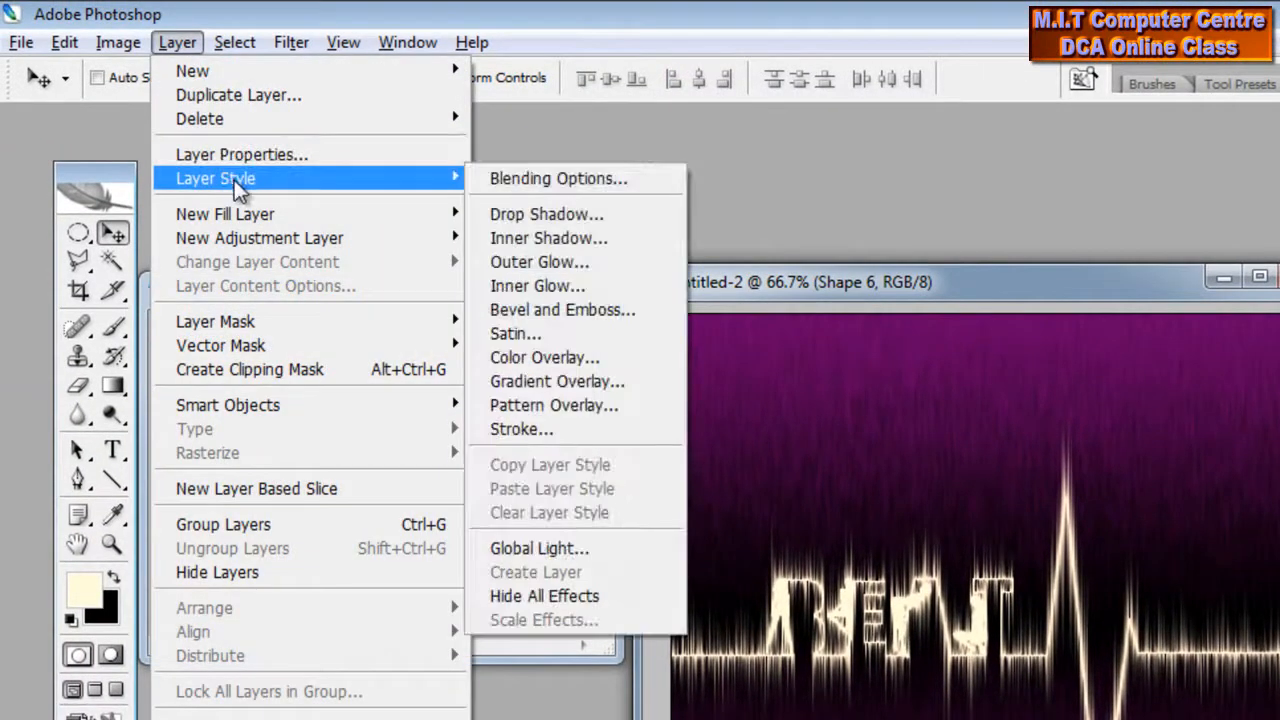
{"action": "left_click", "coordinate": [552, 181]}
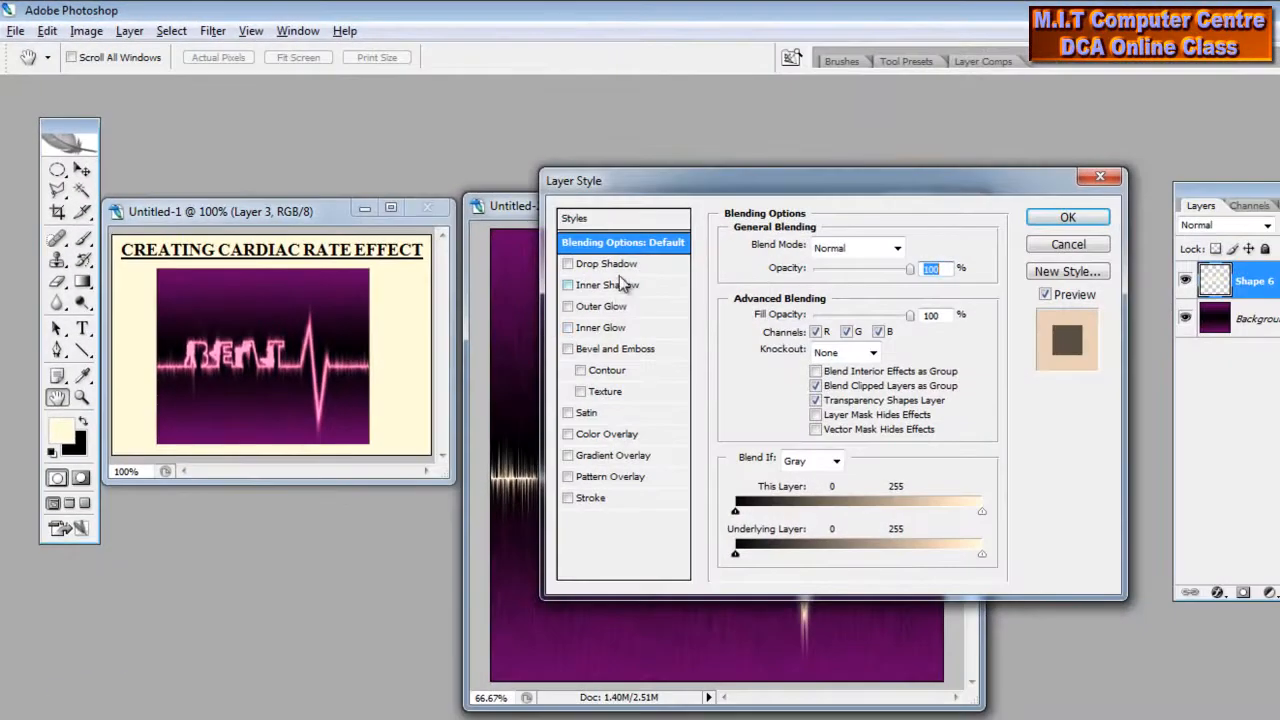
{"action": "left_click", "coordinate": [620, 307]}
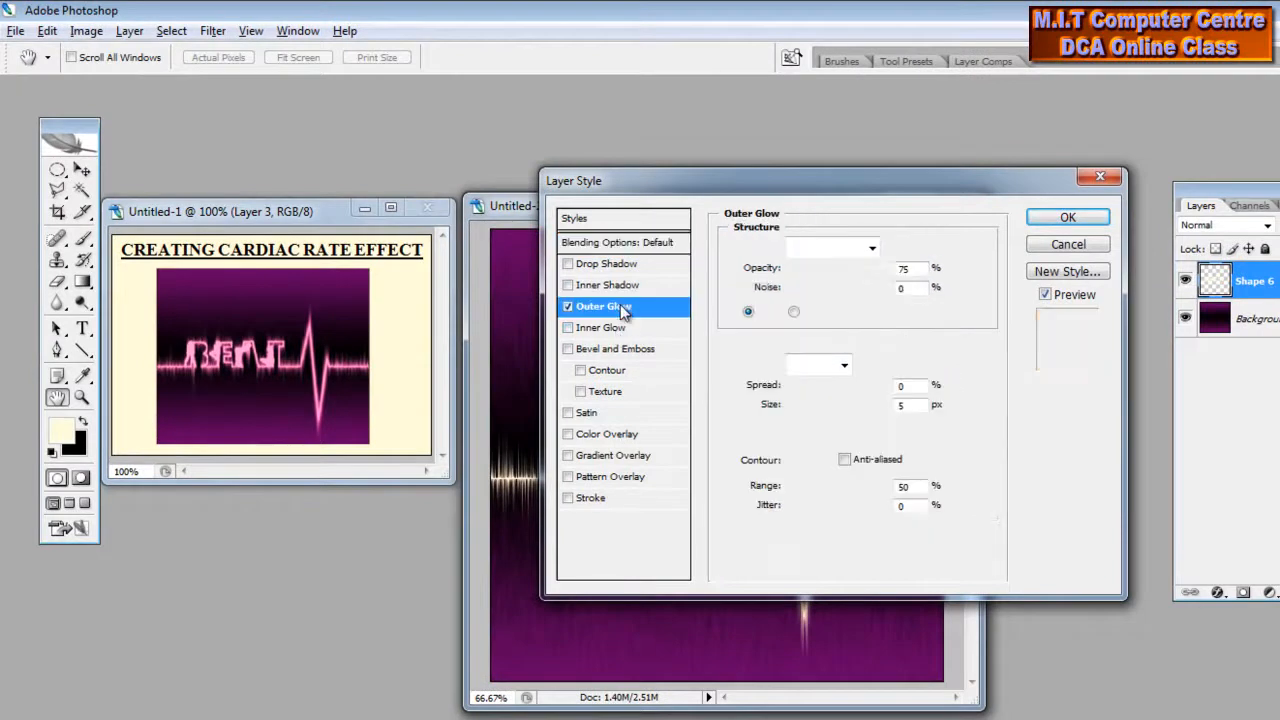
{"action": "left_click_drag", "start_coordinate": [772, 182], "coordinate": [437, 89]}
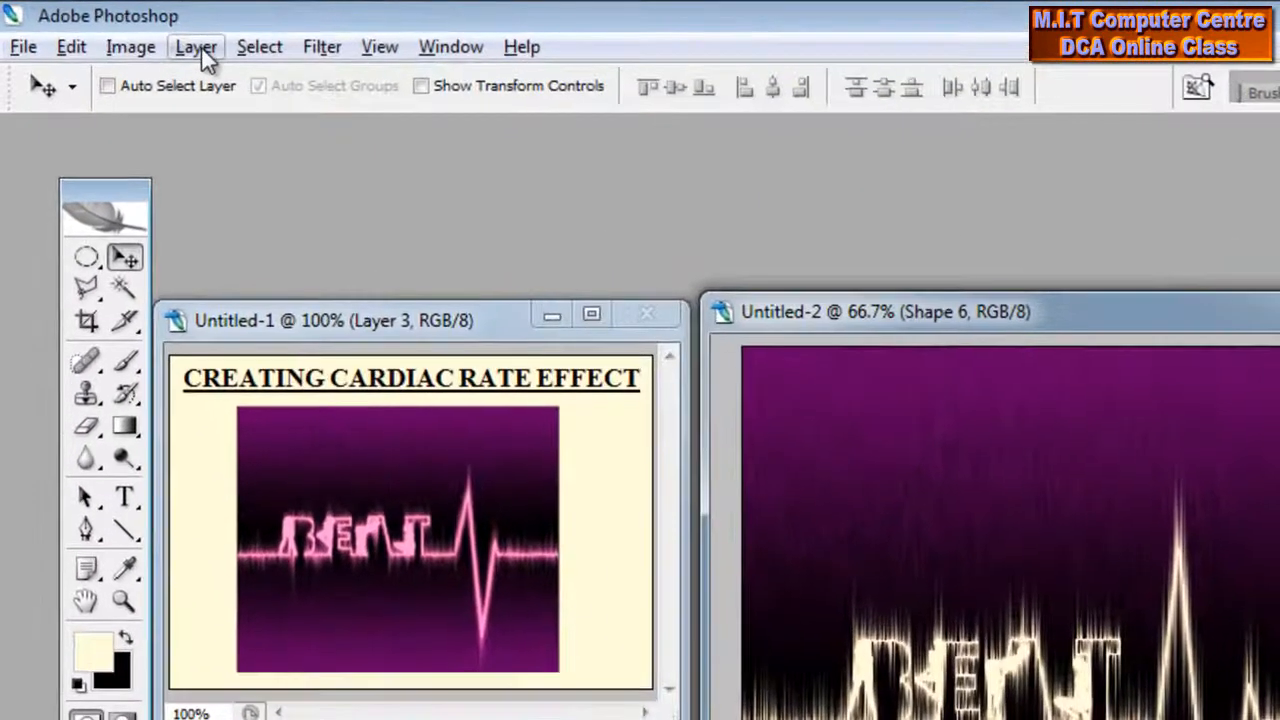
- Add an Outer Glow layer style to the Shape 6 layer and set its opacity to 65%
{"action": "left_click", "coordinate": [197, 47]}
{"action": "mouse_move", "coordinate": [350, 200]}
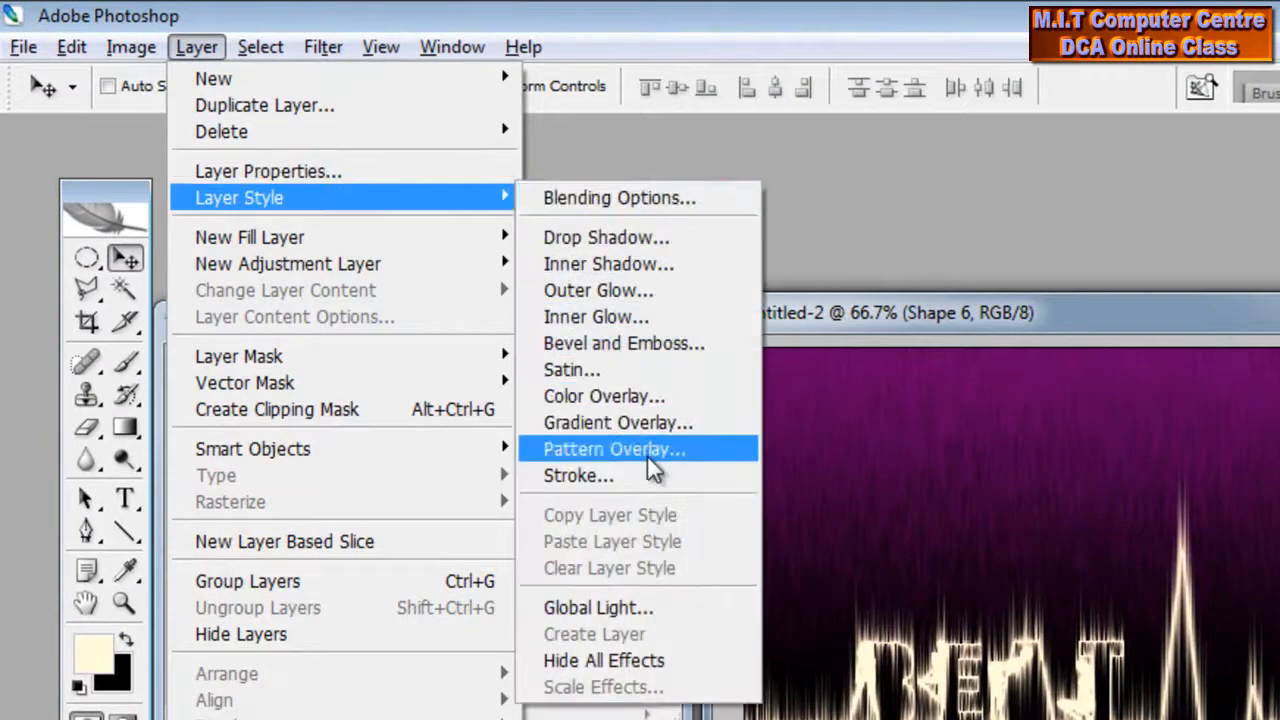
{"action": "left_click", "coordinate": [600, 290]}
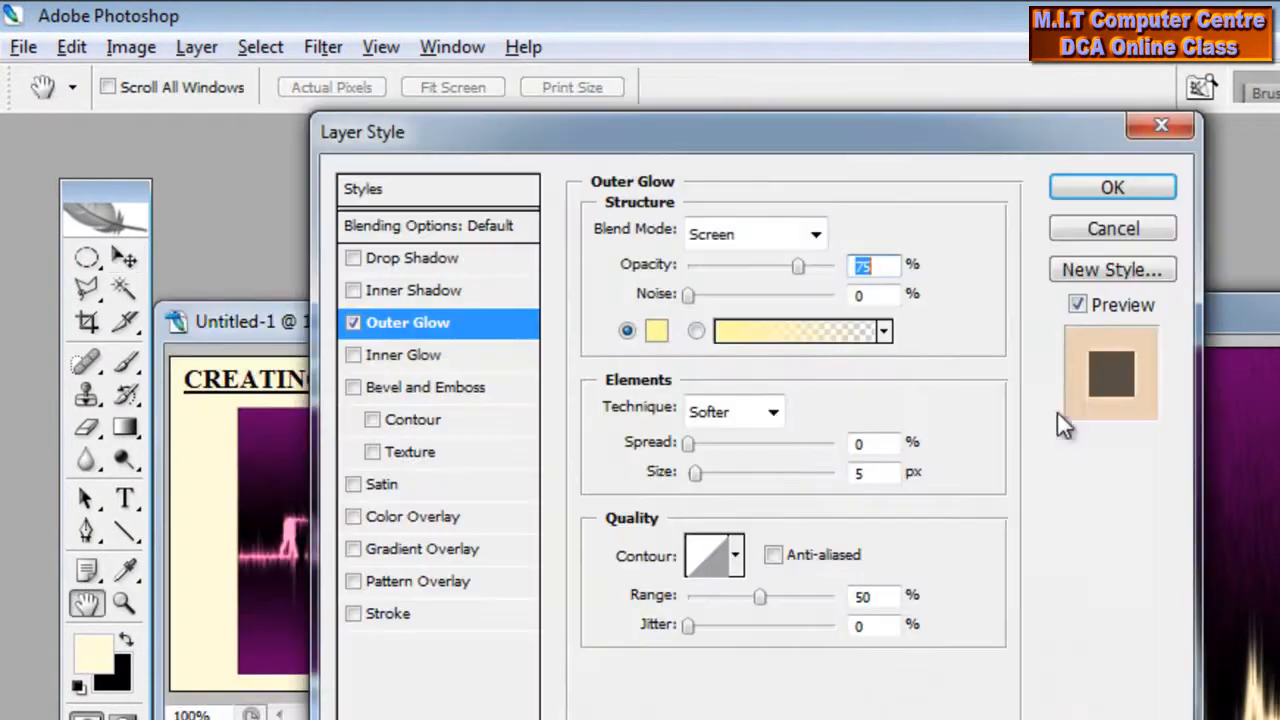
{"action": "left_click_drag", "start_coordinate": [790, 140], "coordinate": [1250, 310]}
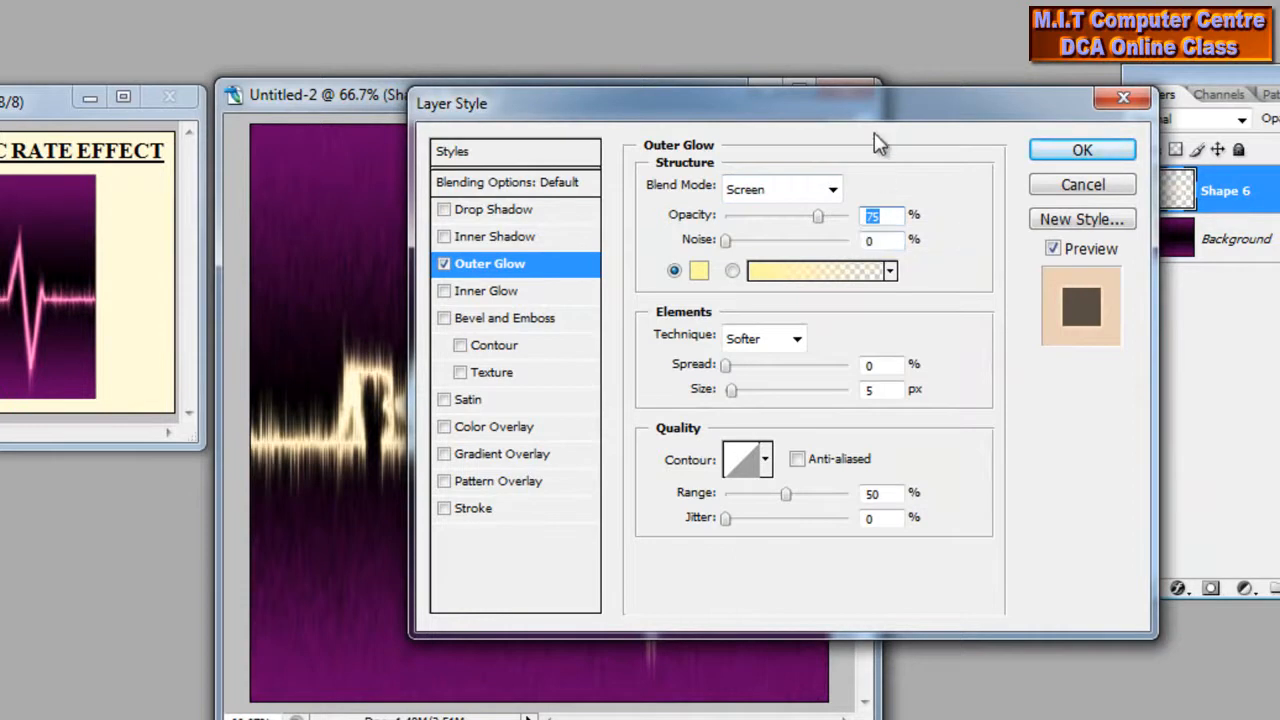
{"action": "left_click_drag", "start_coordinate": [874, 112], "coordinate": [951, 125]}
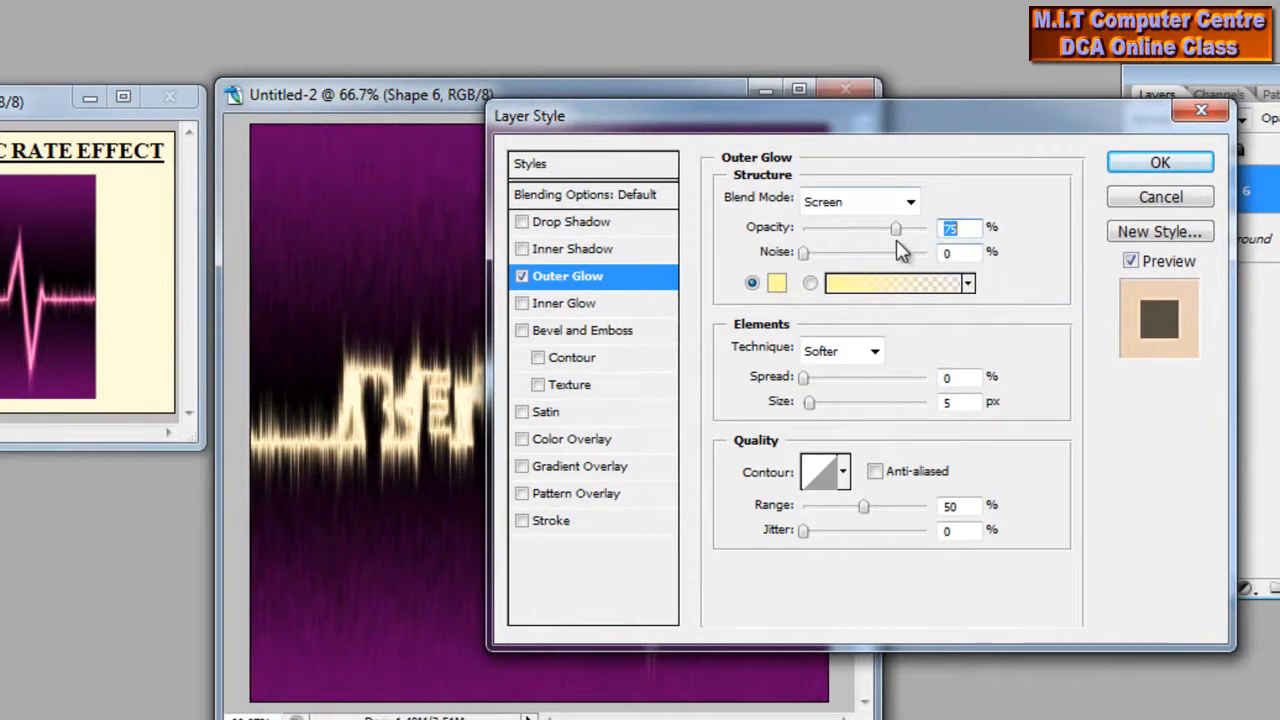
{"action": "mouse_move", "coordinate": [896, 232]}
{"action": "left_mouse_down"}
{"action": "mouse_move", "coordinate": [836, 245]}
{"action": "mouse_move", "coordinate": [898, 250]}
{"action": "mouse_move", "coordinate": [855, 248]}
{"action": "mouse_move", "coordinate": [893, 247]}
{"action": "mouse_move", "coordinate": [884, 240]}
{"action": "left_mouse_up"}
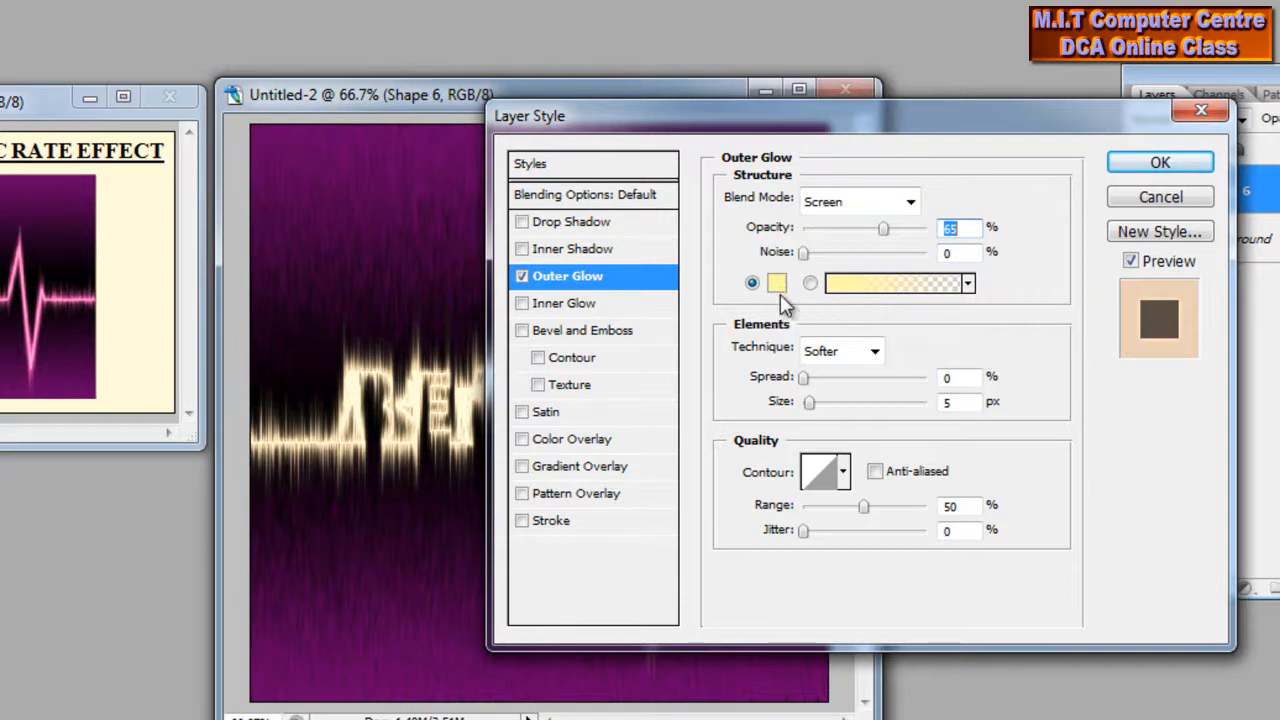
- Set the Outer Glow colour to #aa00a0
{"action": "left_click", "coordinate": [779, 288]}
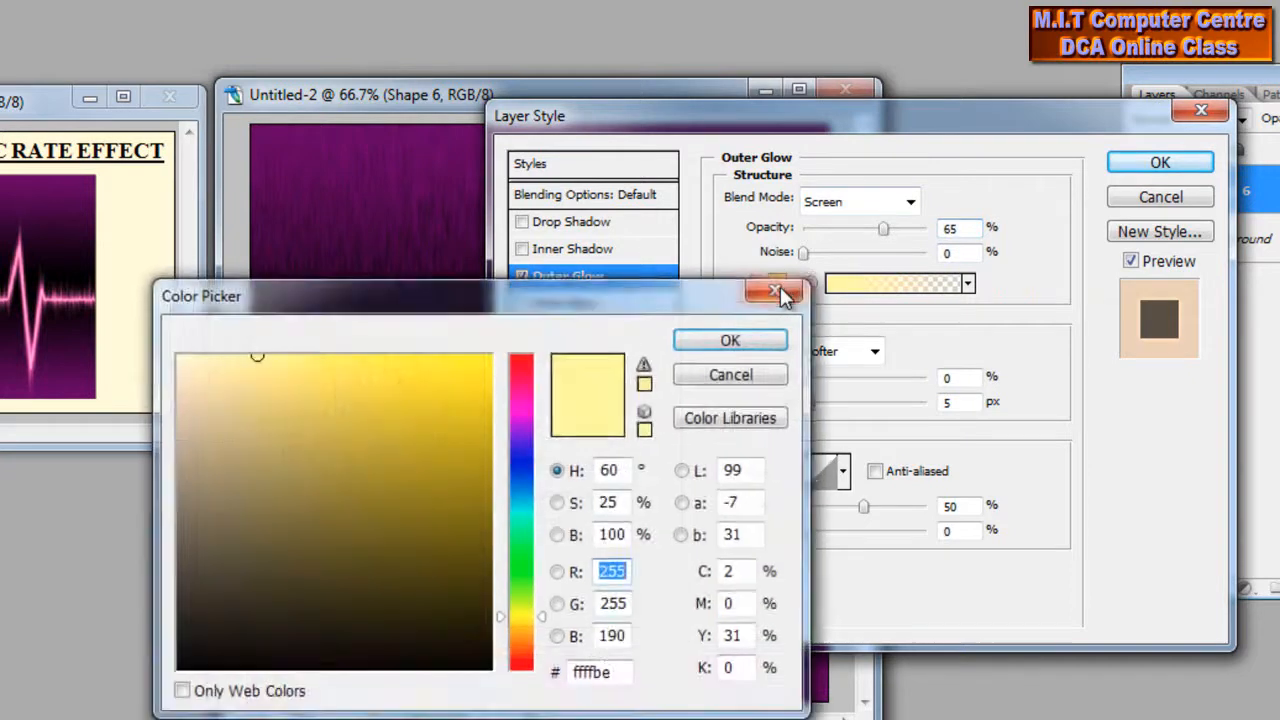
{"action": "left_click", "coordinate": [611, 673]}
{"action": "left_click_drag", "start_coordinate": [431, 298], "coordinate": [479, 169]}
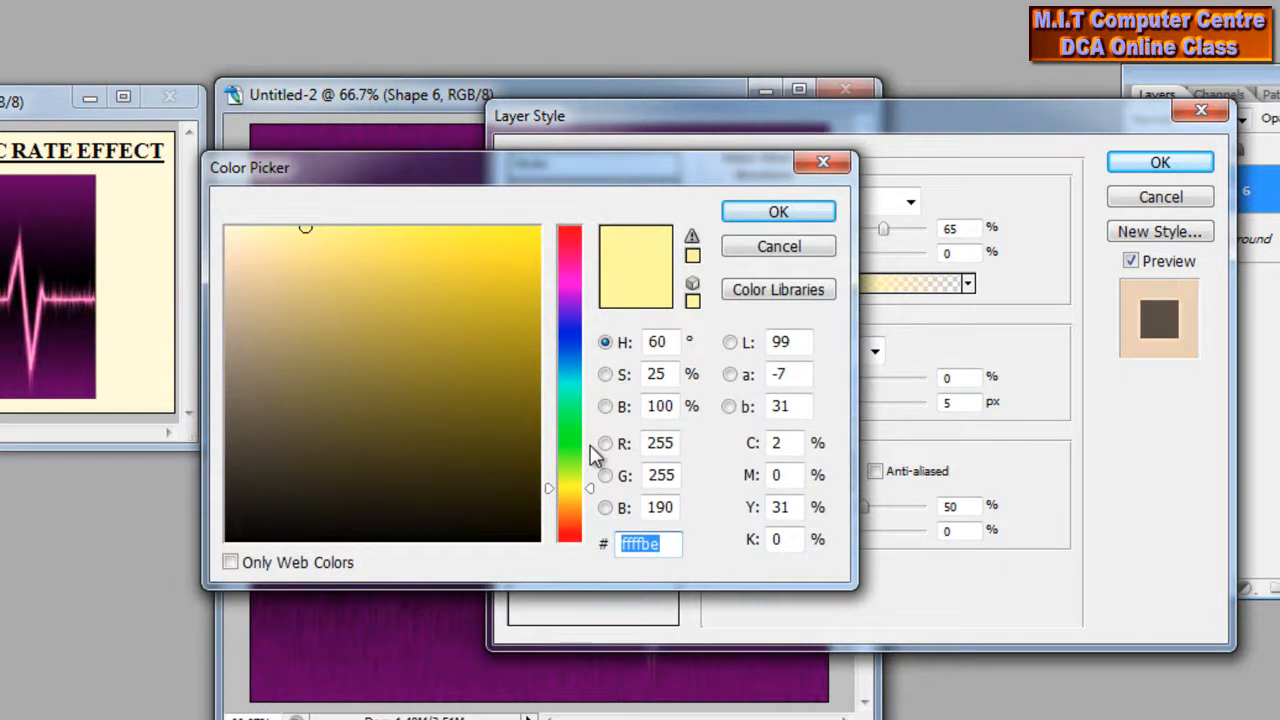
{"action": "type", "text": "0"}
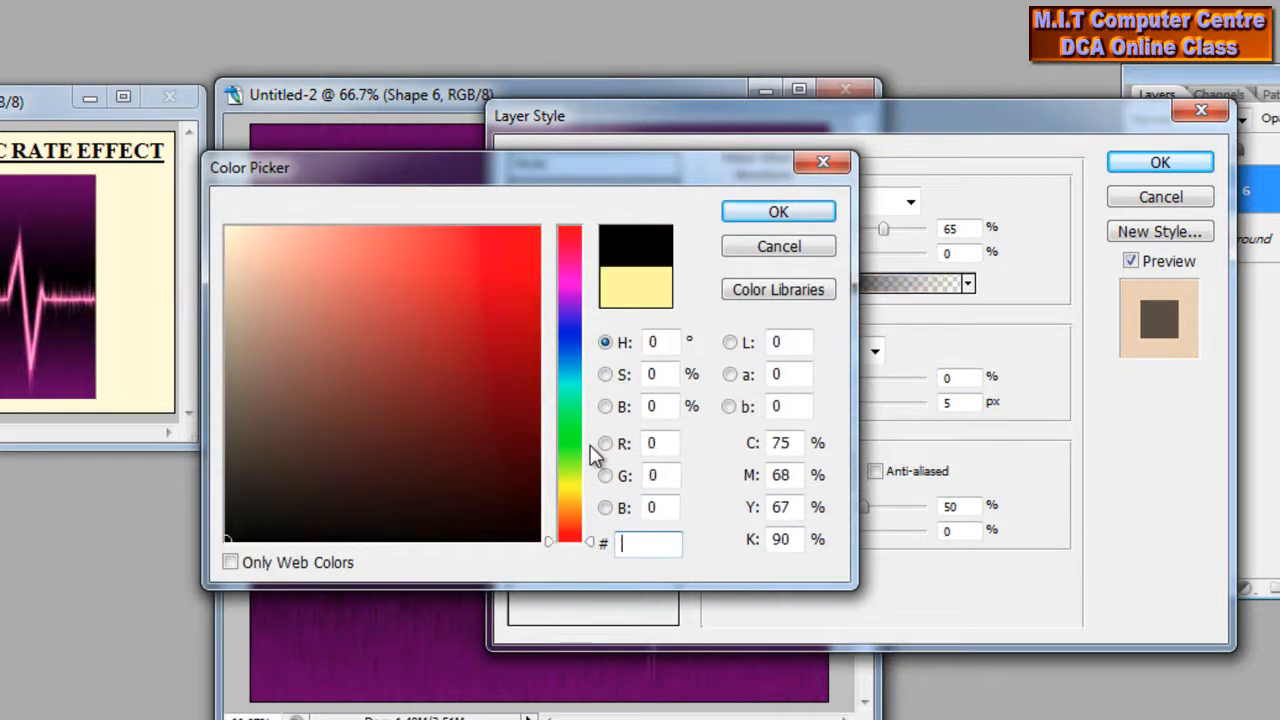
{"action": "type", "text": "aa00a0"}
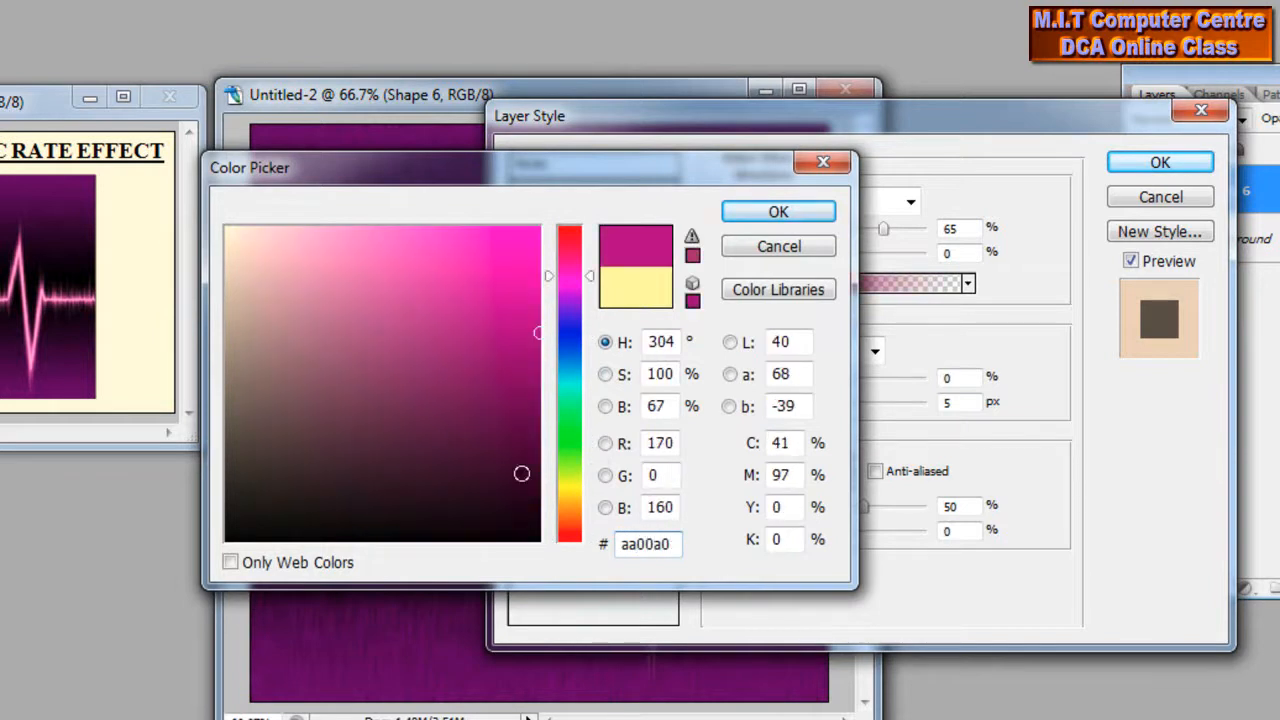
{"action": "left_click", "coordinate": [760, 213]}
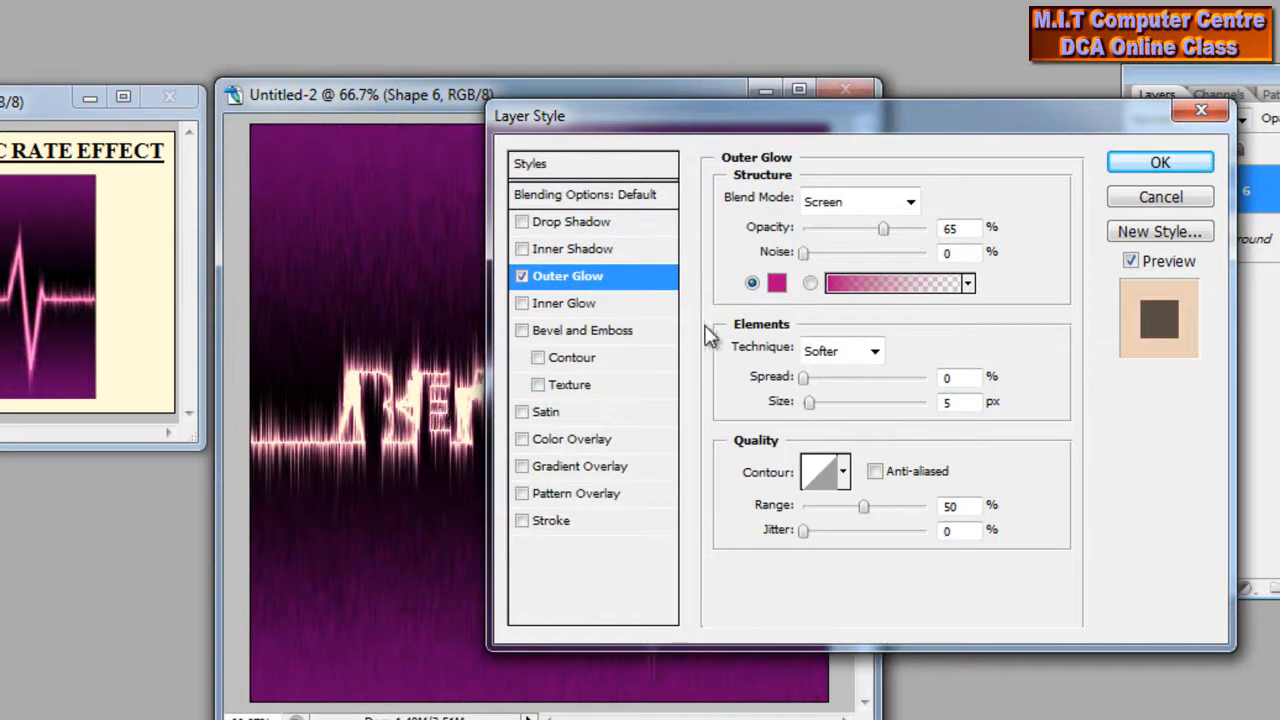
- Add a Color Overlay to the Shape 6 layer with the pink colour #ffadfc
{"action": "left_click_drag", "start_coordinate": [712, 121], "coordinate": [612, 88]}
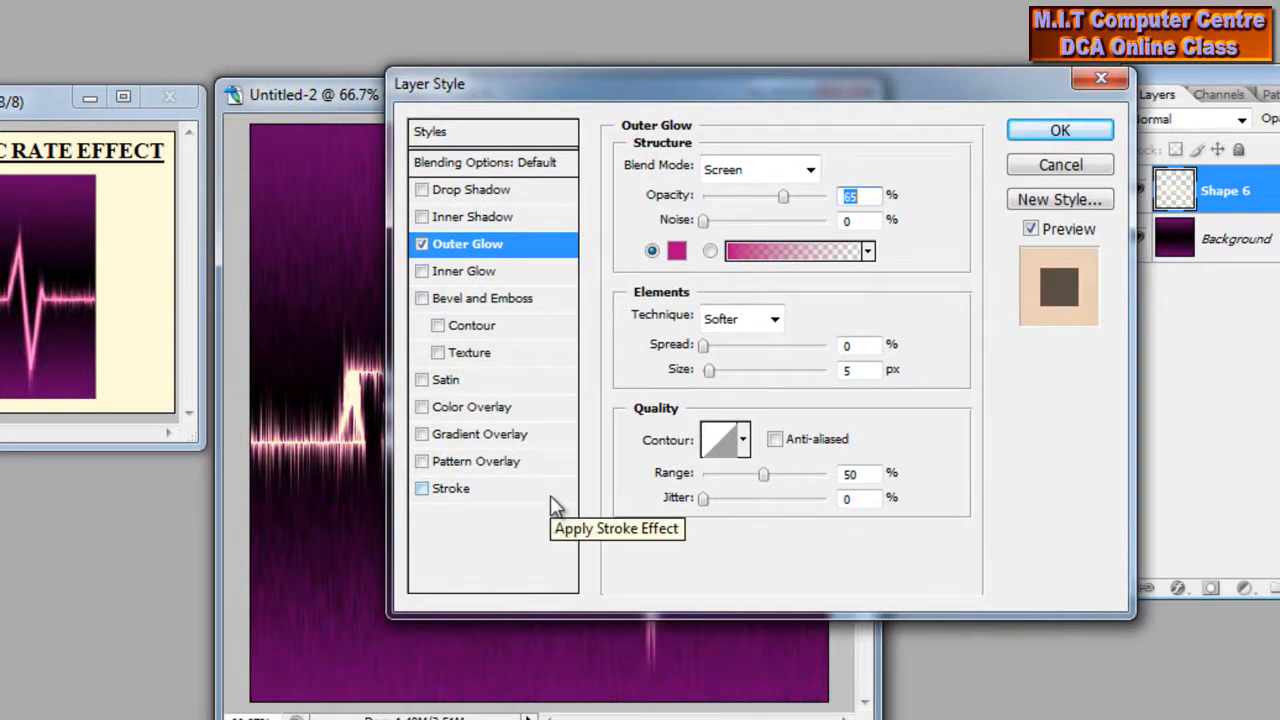
{"action": "left_click", "coordinate": [539, 406]}
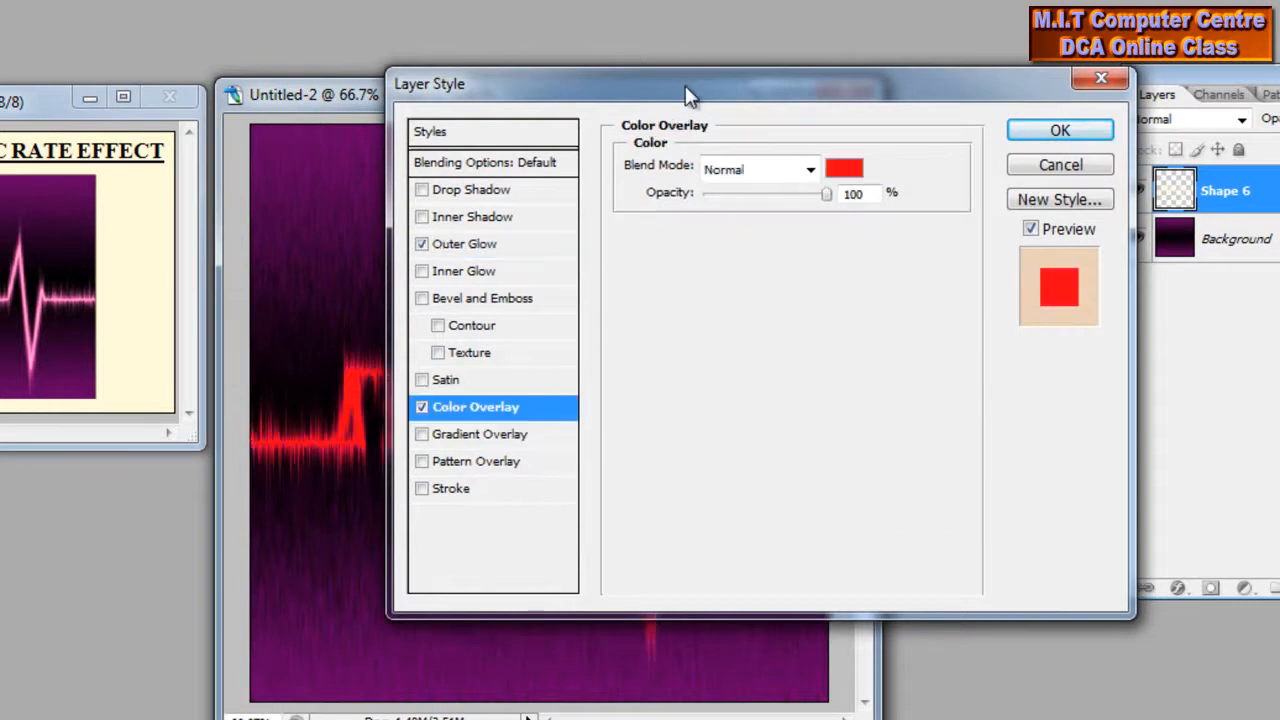
{"action": "left_click_drag", "start_coordinate": [685, 95], "coordinate": [709, 145]}
{"action": "left_click", "coordinate": [868, 220]}
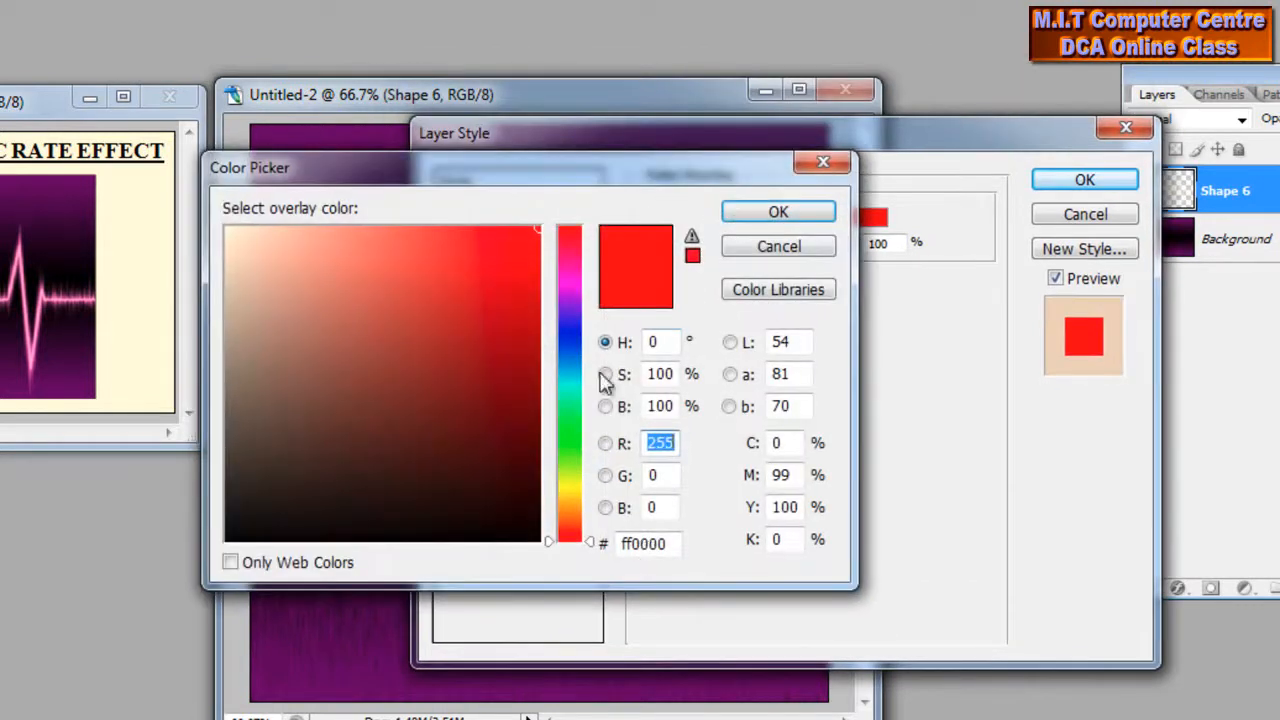
{"action": "left_click_drag", "start_coordinate": [669, 543], "coordinate": [492, 566]}
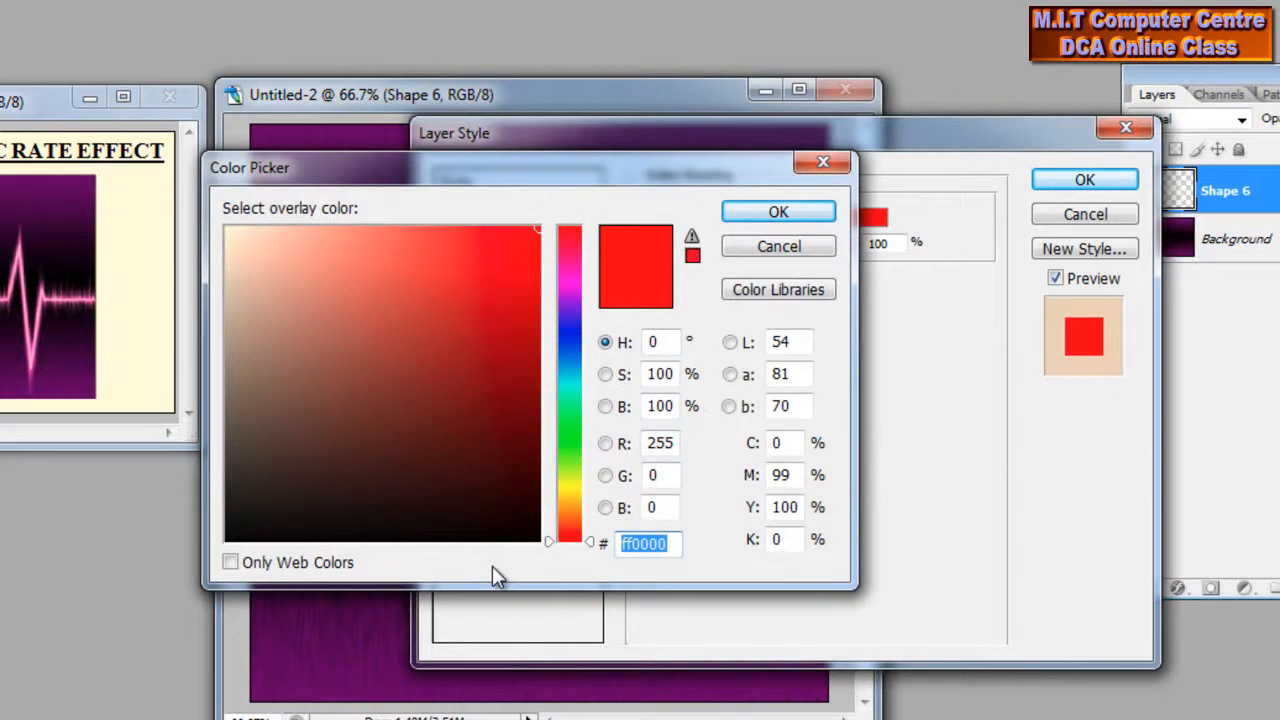
{"action": "type", "text": "ff"}
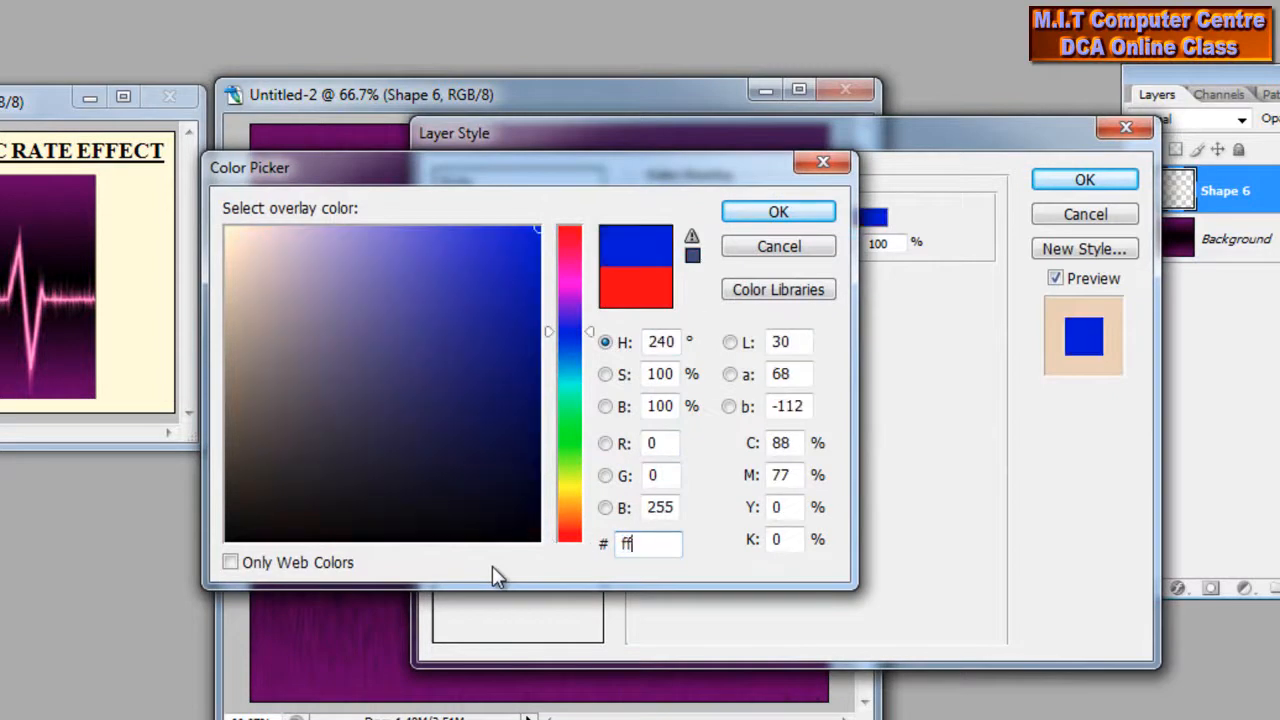
{"action": "type", "text": "adfc"}
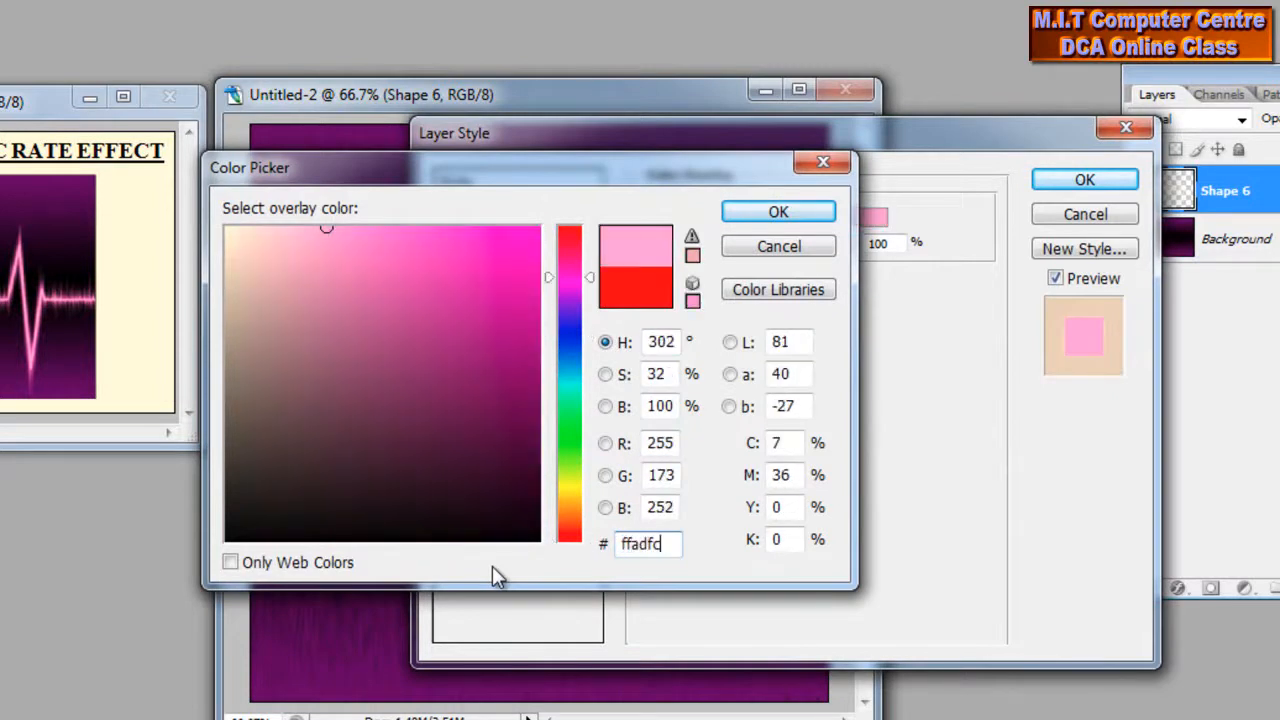
{"action": "left_click", "coordinate": [779, 212]}
- Apply the layer styles to Shape 6 and reposition the Untitled-2 window beside the reference image
{"action": "left_click_drag", "start_coordinate": [575, 143], "coordinate": [770, 53]}
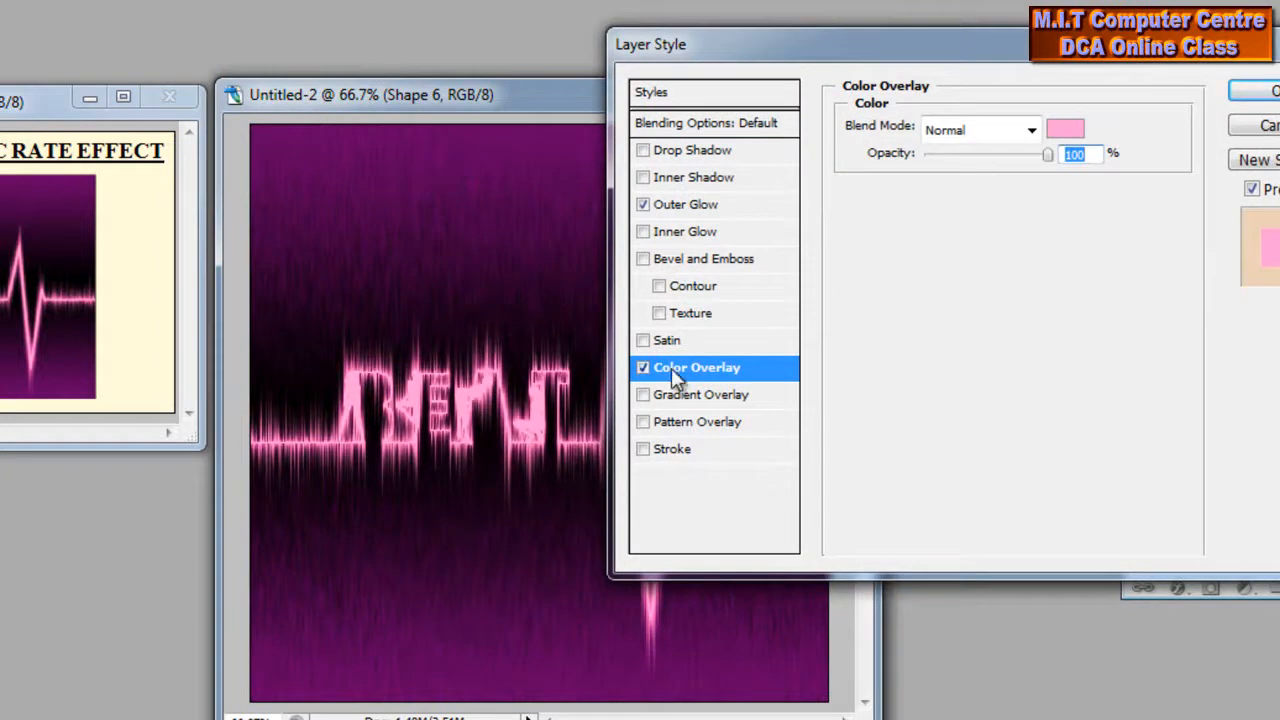
{"action": "left_click_drag", "start_coordinate": [970, 52], "coordinate": [692, 169]}
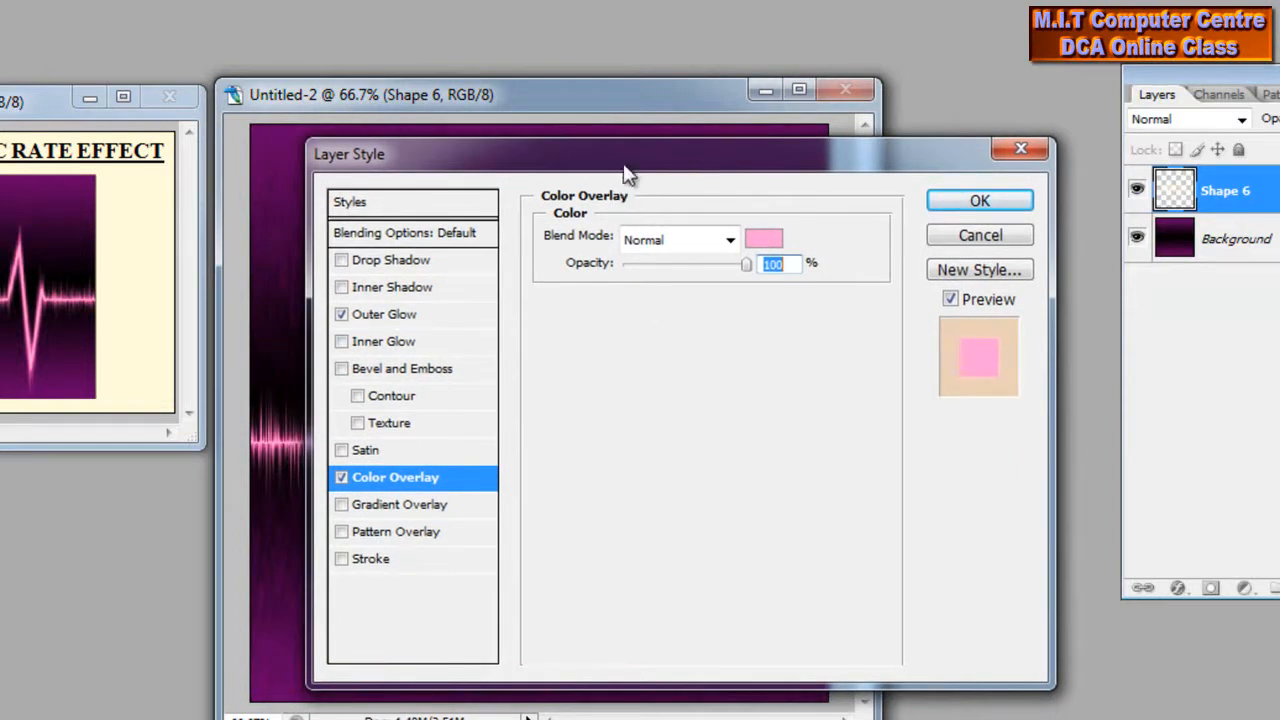
{"action": "left_click_drag", "start_coordinate": [626, 170], "coordinate": [664, 160]}
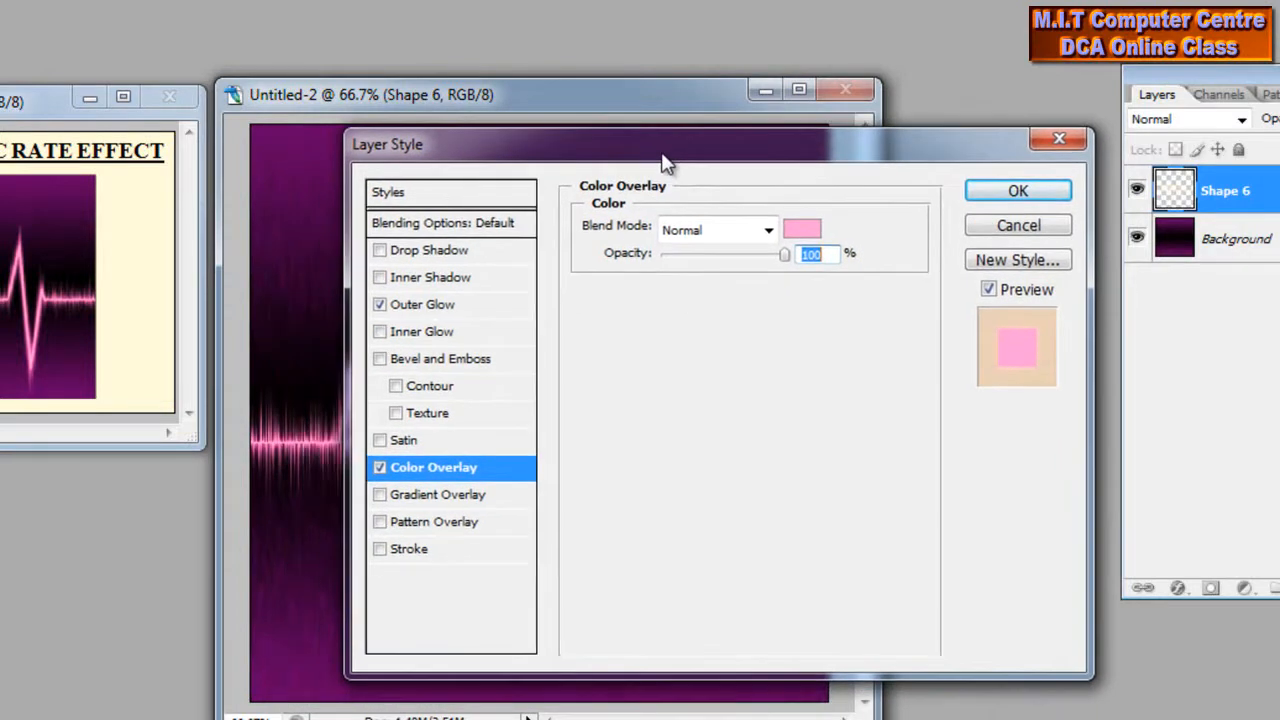
{"action": "left_click", "coordinate": [1018, 193]}
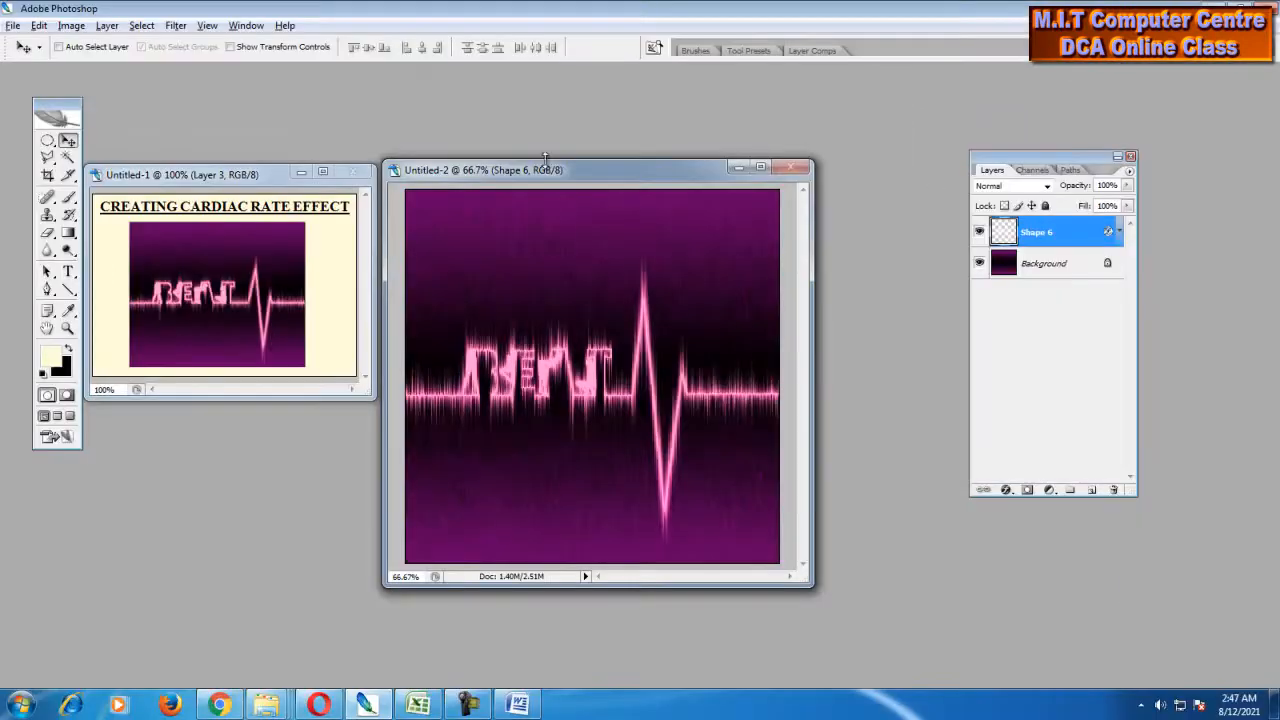
{"action": "left_click_drag", "start_coordinate": [556, 174], "coordinate": [568, 150]}
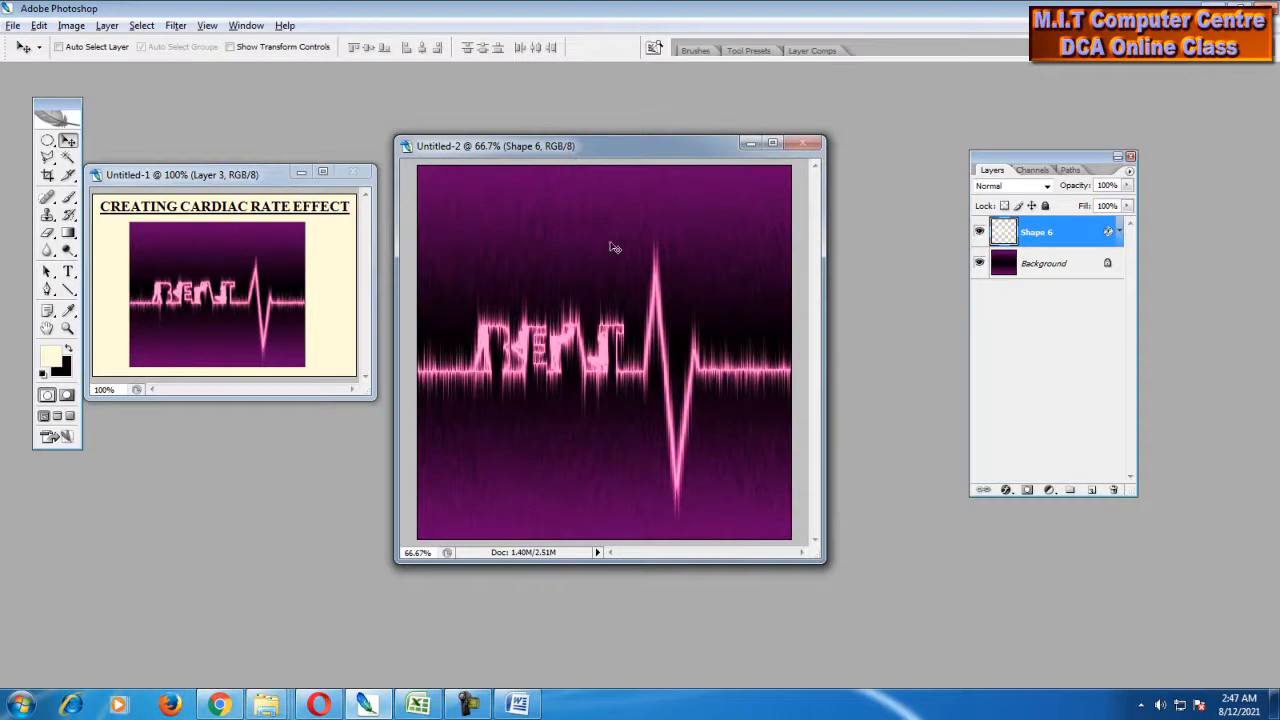